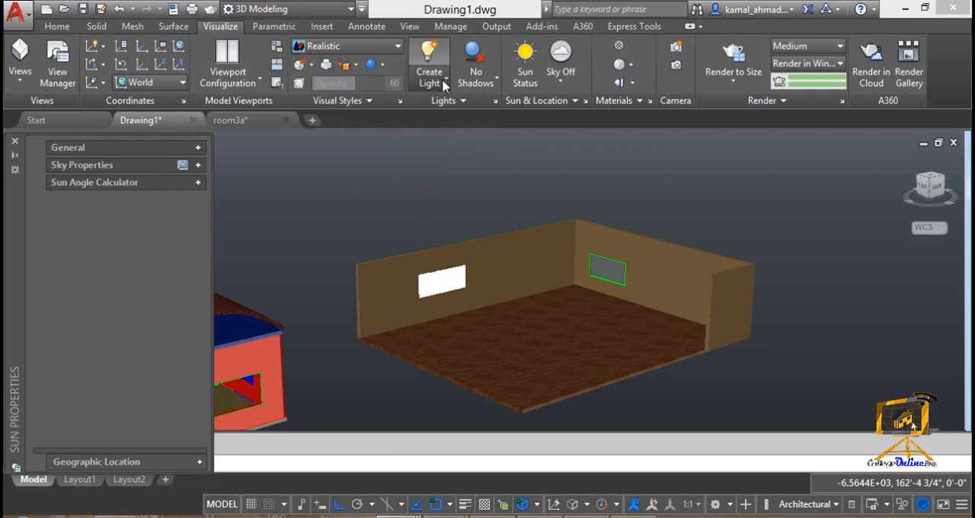
left_click(445, 83)
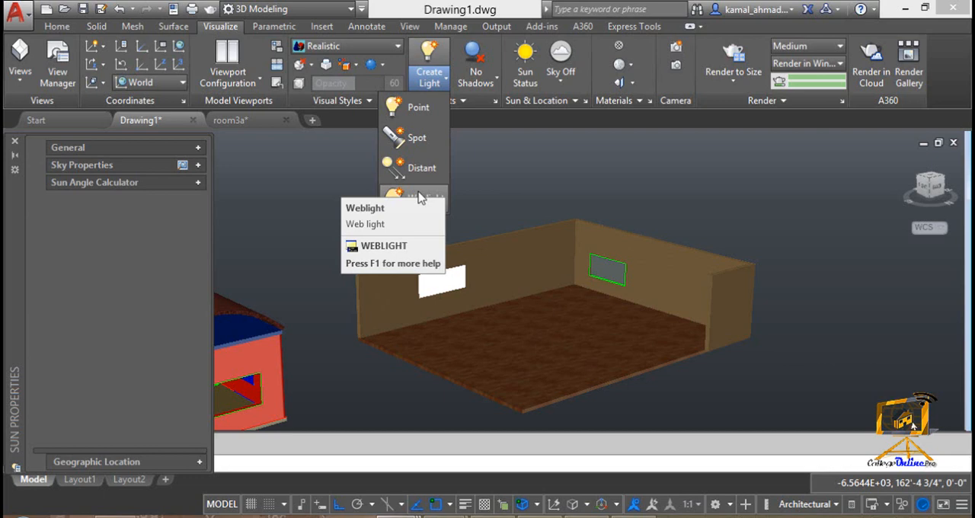
left_click(404, 112)
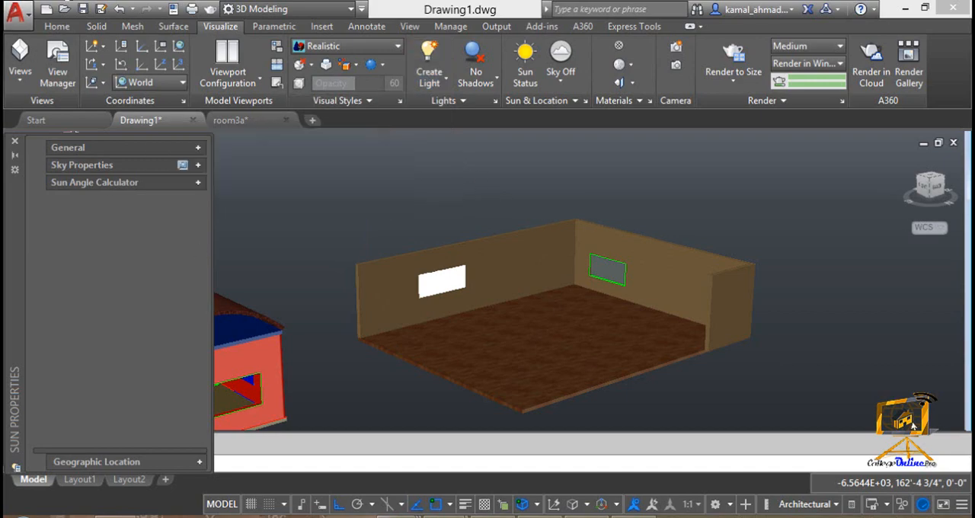
middle_click_drag(501, 251, 475, 266)
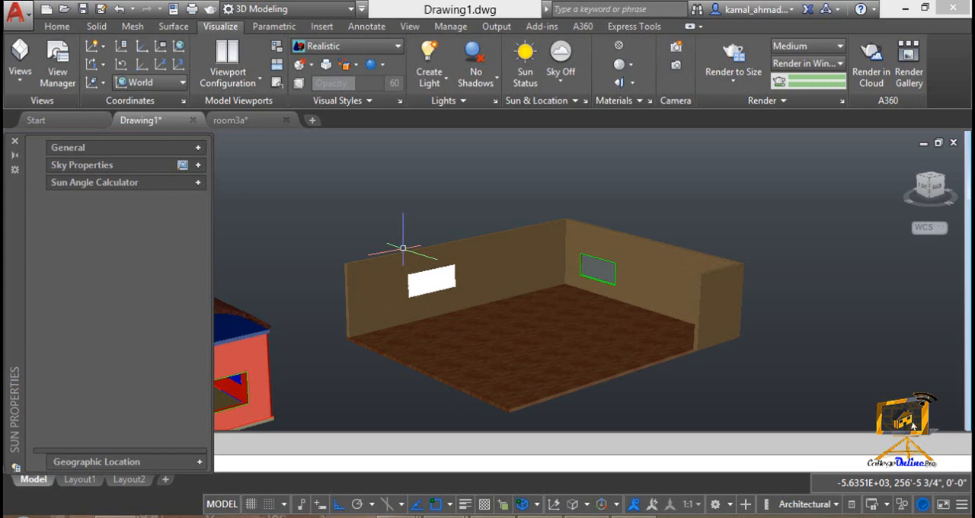
left_click(429, 79)
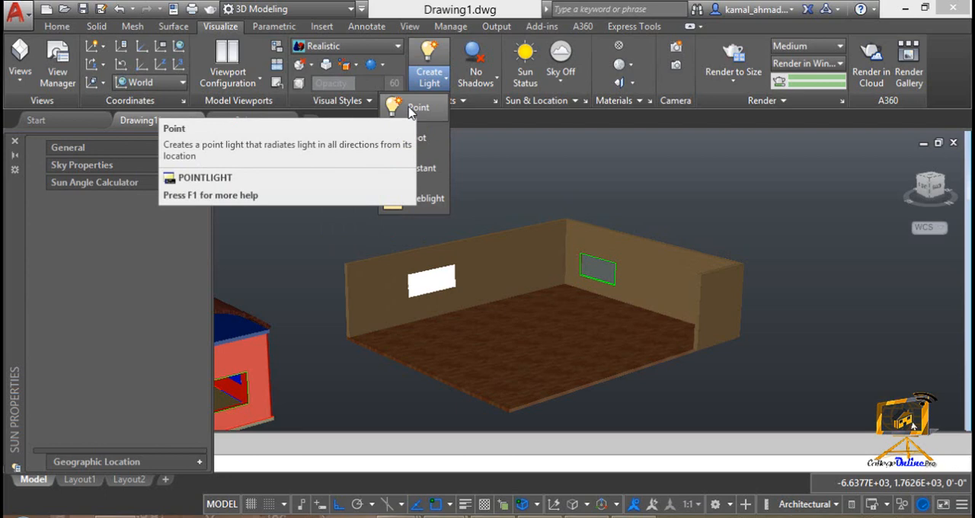
Step: Switch the view from perspective to parallel projection and apply the 2D Wireframe visual style
left_click(394, 53)
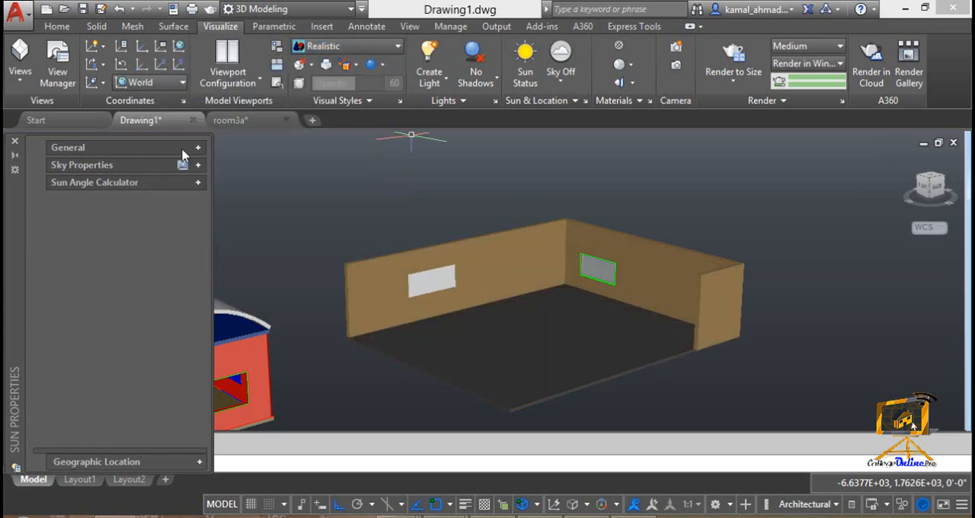
right_click(960, 216)
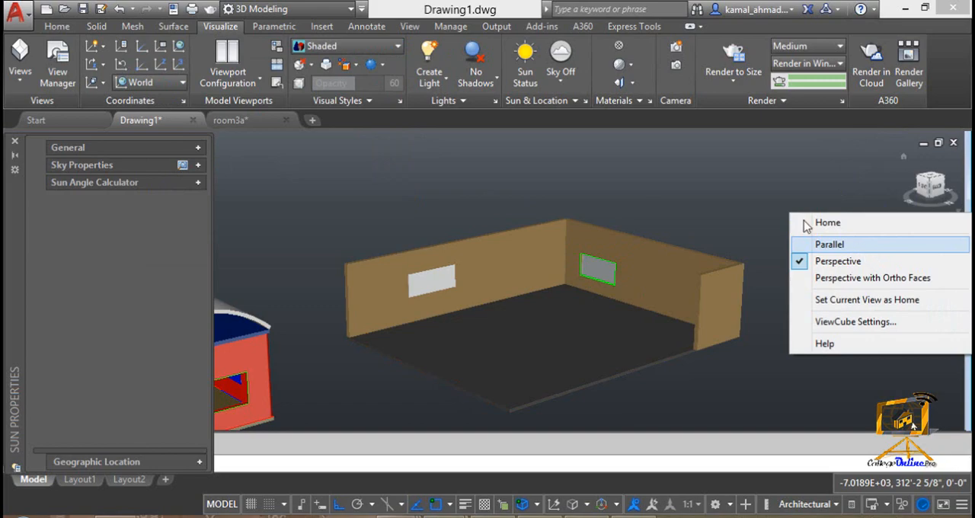
left_click(347, 47)
left_click(162, 86)
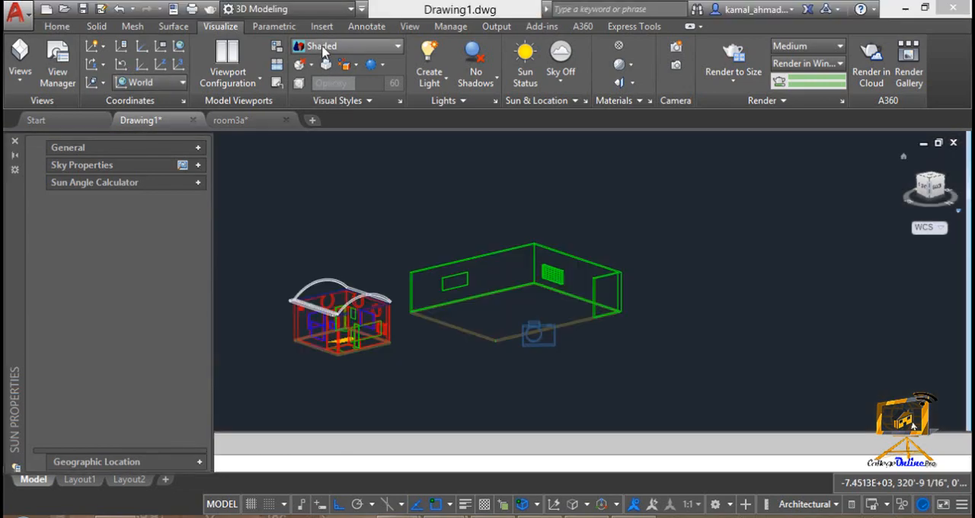
Step: Make sure the view uses parallel projection and set its visual style to Shaded
left_click(323, 49)
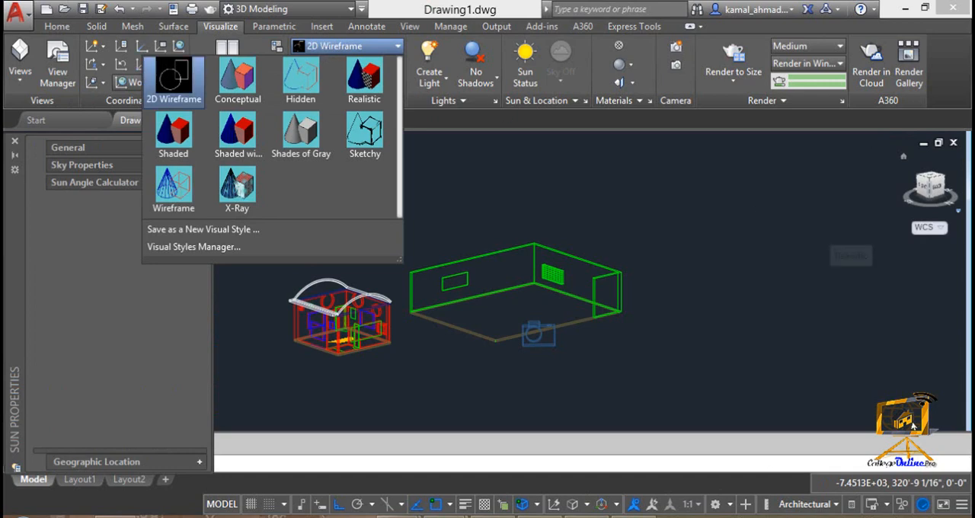
left_click(958, 212)
left_click(957, 212)
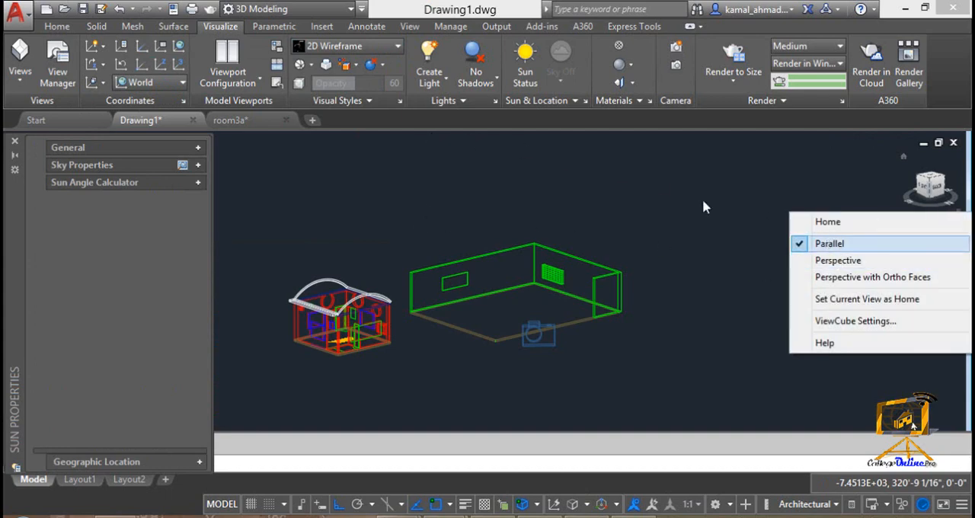
left_click(366, 51)
left_click(177, 133)
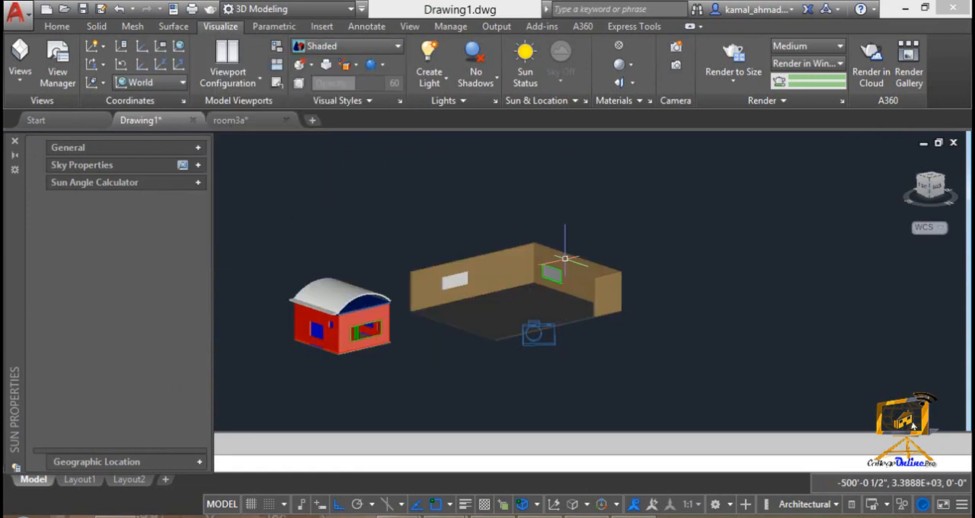
Step: Examine the open room's walls, windows and floor from closer and from different angles
middle_click_drag(588, 288, 625, 288, "shift")
scroll(464, 291, "up", 5)
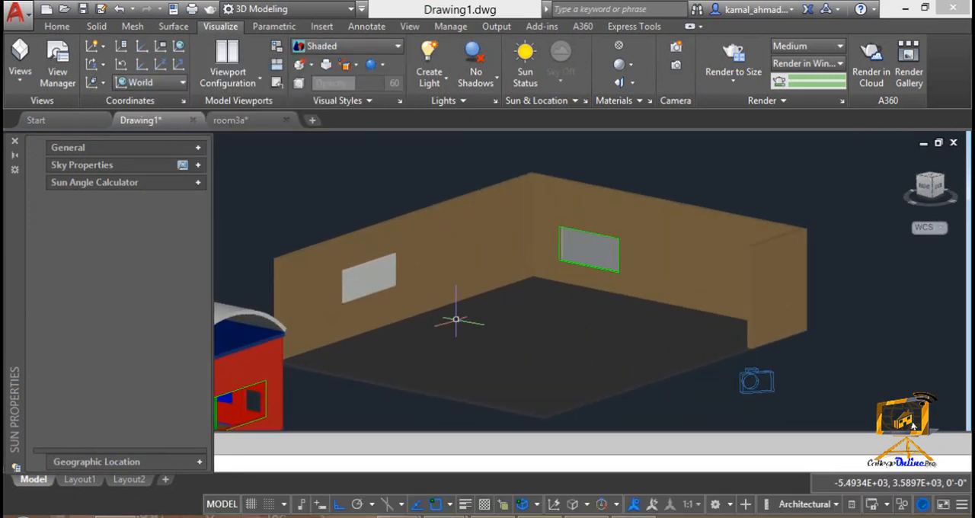
scroll(457, 320, "down", 2)
middle_click_drag(457, 320, 629, 277)
middle_click_drag(671, 245, 631, 283, "shift")
scroll(630, 280, "up", 6)
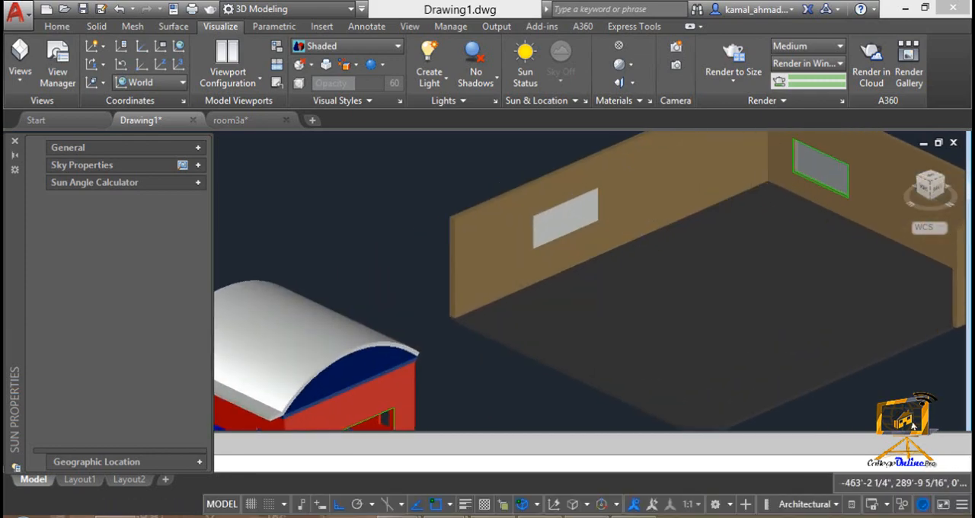
middle_click_drag(633, 212, 636, 275)
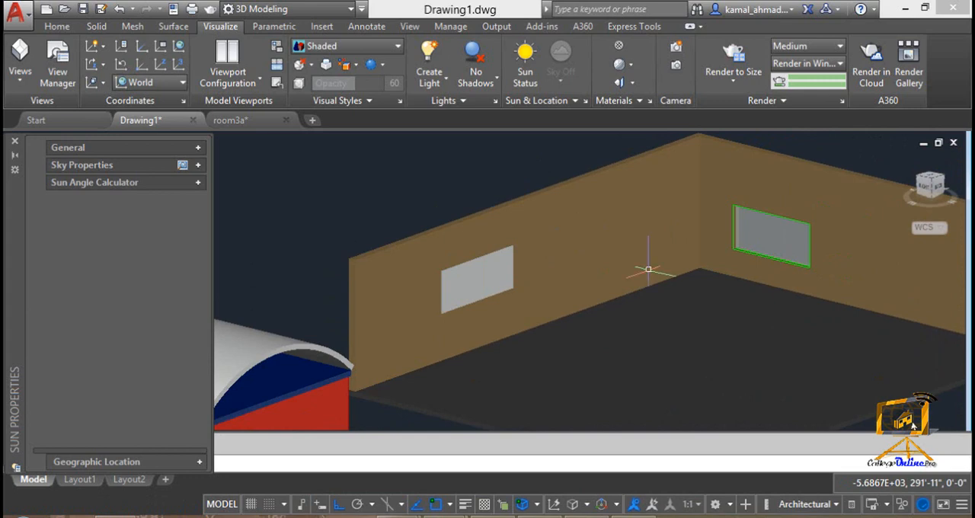
Step: Close the Sun Properties palette
type("LIGHTLIST")
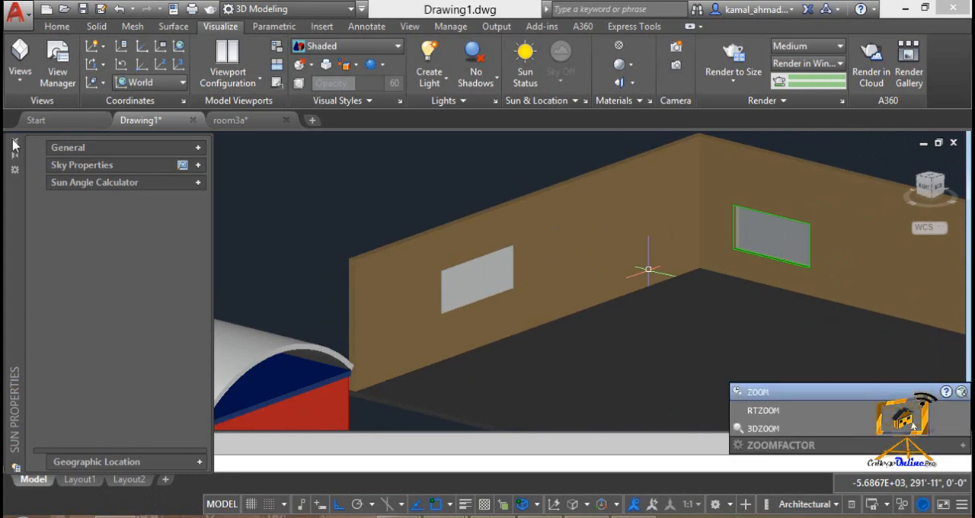
key("Return")
left_click(13, 142)
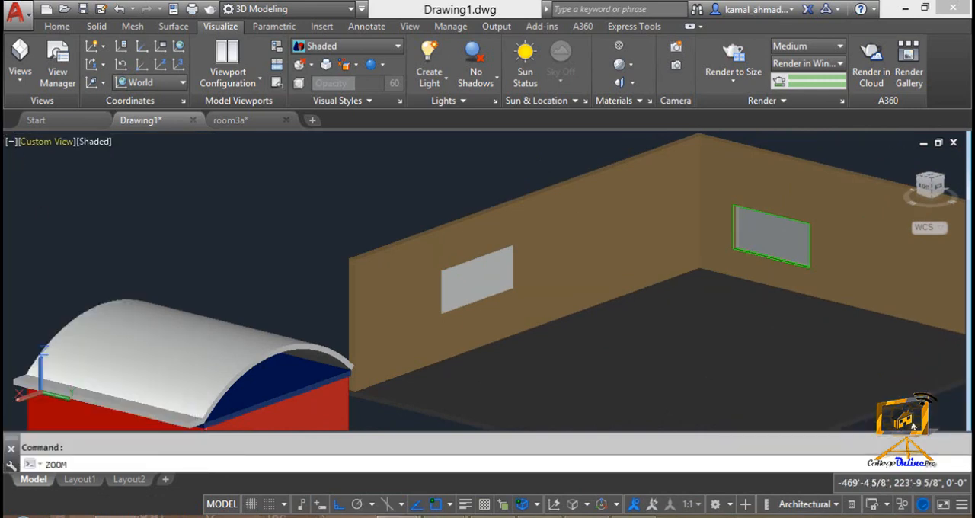
Step: Call up the ZOOMFACTOR variable, test the zoom speed on the room, and keep its current value
type("ZOOMFAC")
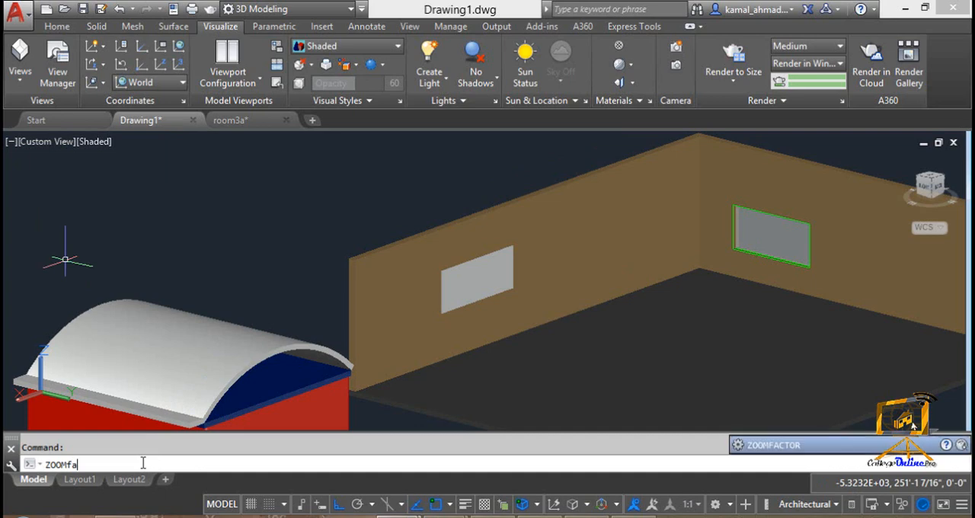
type("TOR")
key("Return")
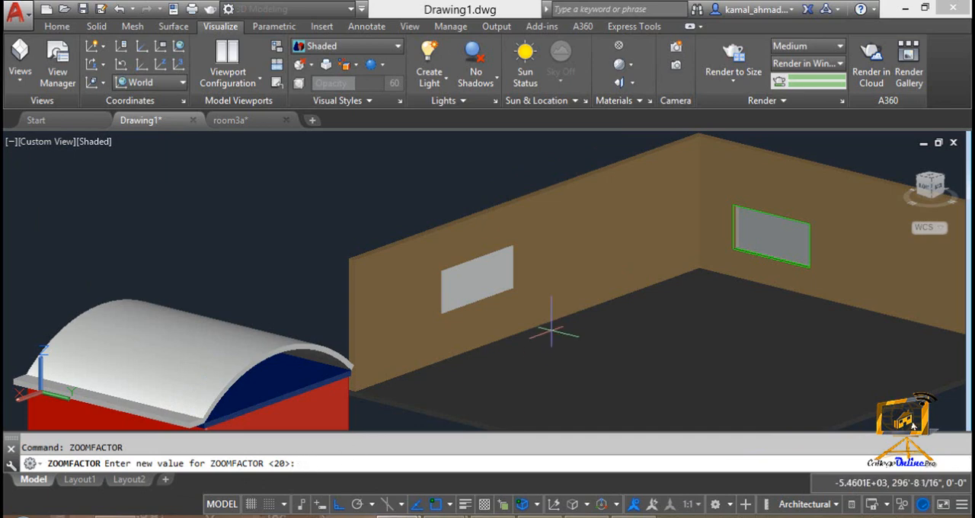
scroll(551, 332, "down", 3)
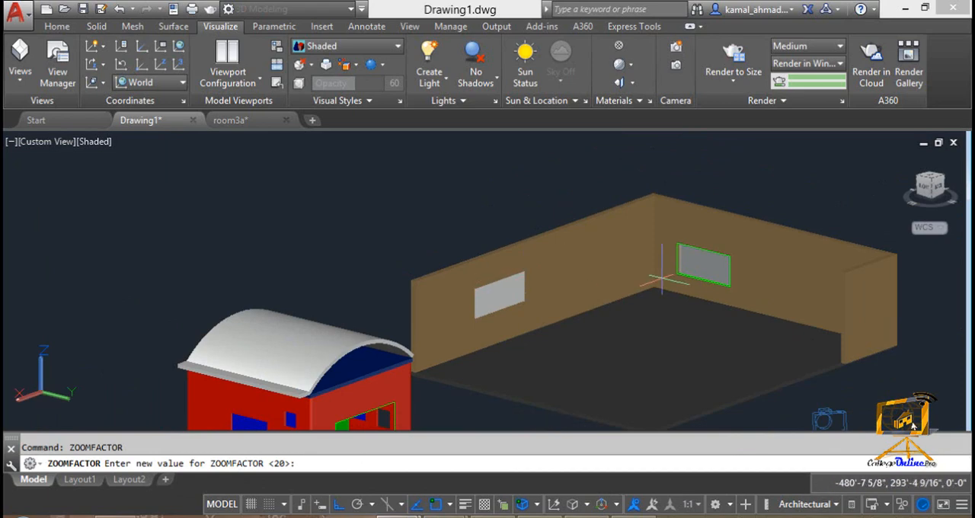
scroll(667, 316, "down", 1)
scroll(642, 301, "up", 2)
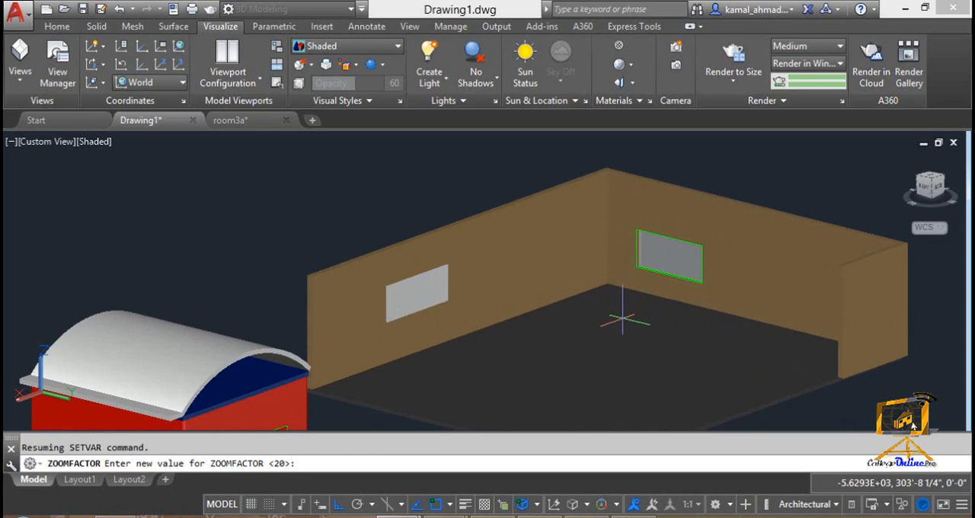
key("Return")
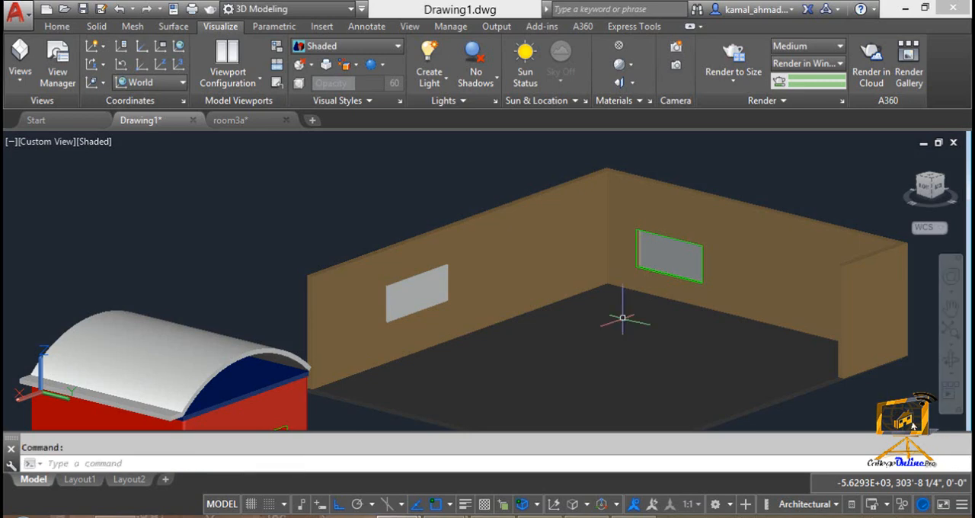
Step: Set ZOOMFACTOR to 60 and test the zoom speed in and out on the model
key("Up")
key("Return")
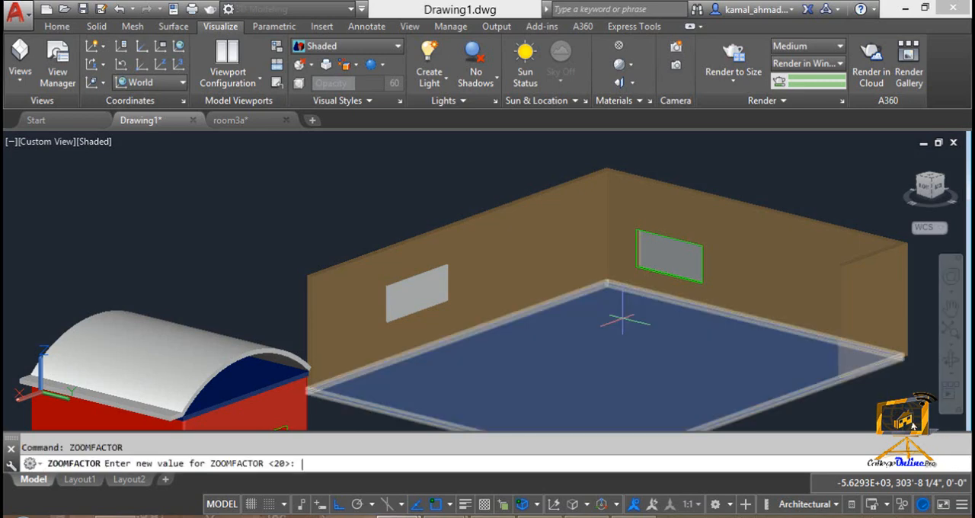
type("60")
key("Return")
scroll(601, 311, "down", 3)
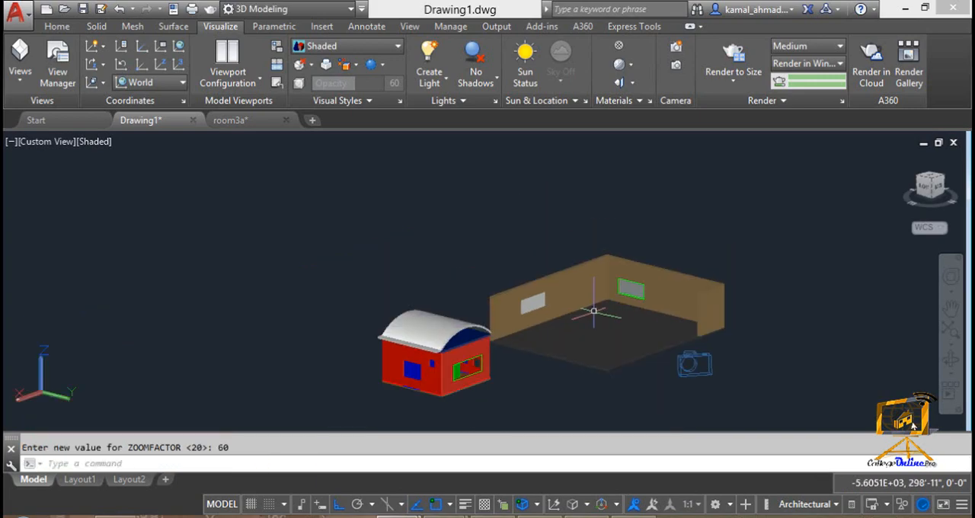
scroll(592, 330, "up", 5)
scroll(593, 332, "down", 4)
scroll(593, 328, "up", 4)
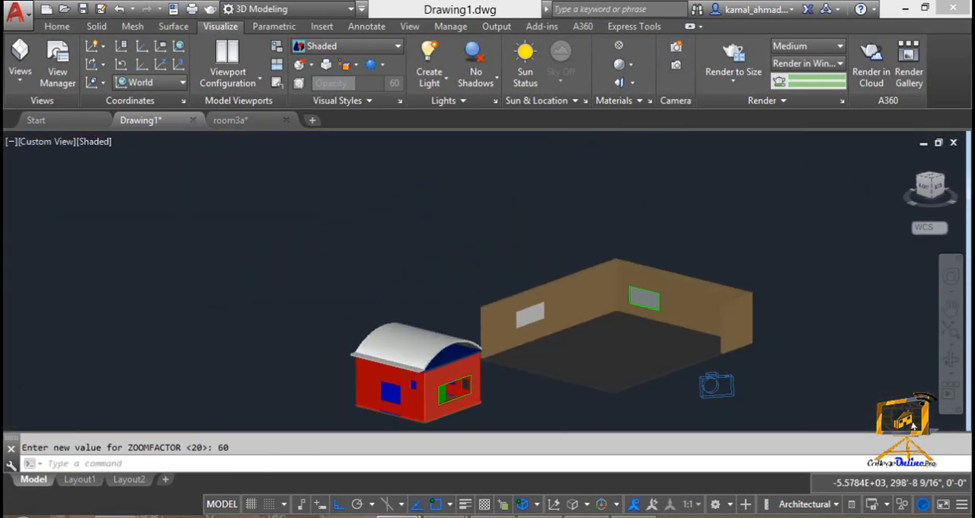
scroll(593, 329, "down", 4)
scroll(592, 329, "up", 3)
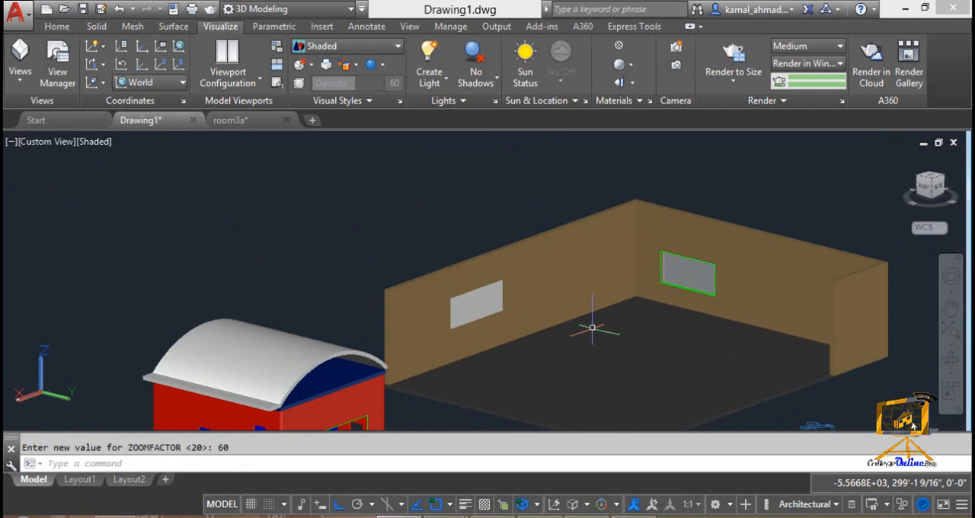
Step: Set ZOOMFACTOR to 10 and test the zoom speed in and out on the room
type("ZOOMFACTOR")
key("Return")
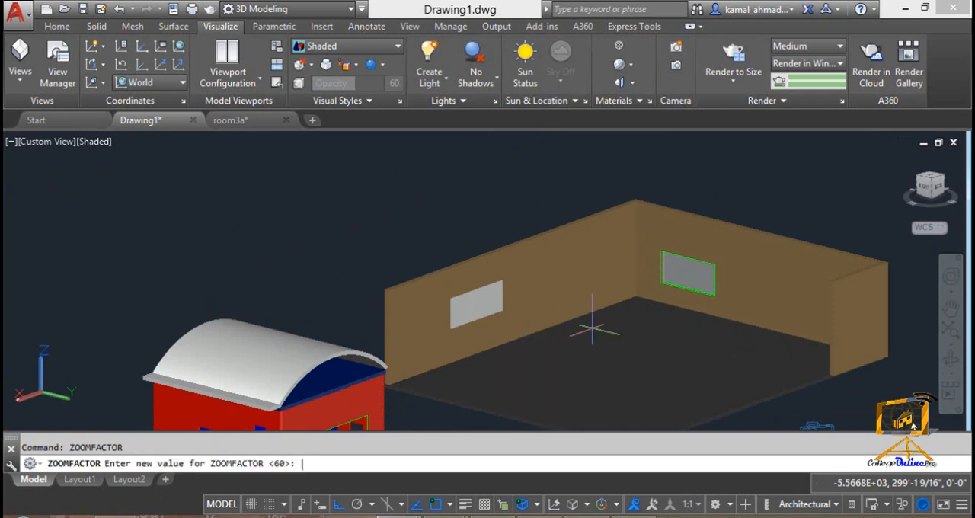
type("10")
key("Return")
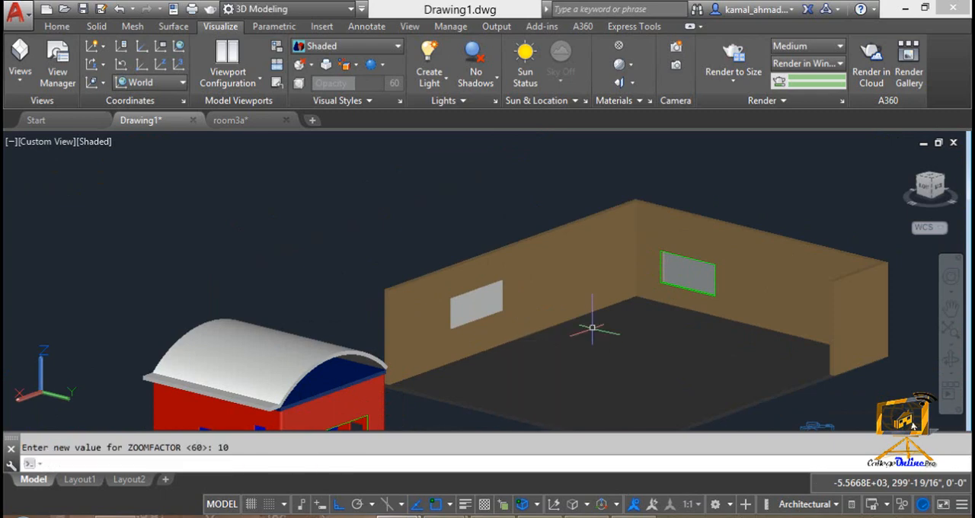
scroll(593, 329, "up", 10)
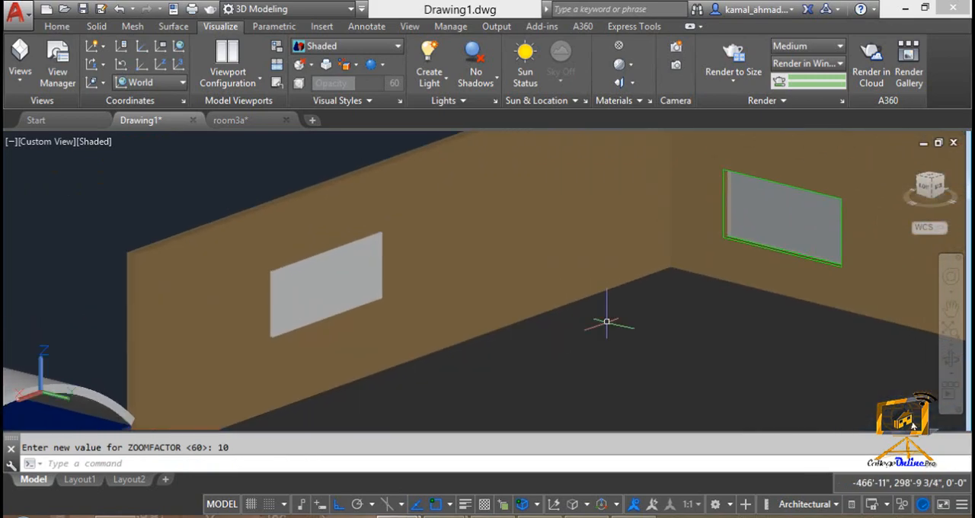
scroll(607, 321, "down", 10)
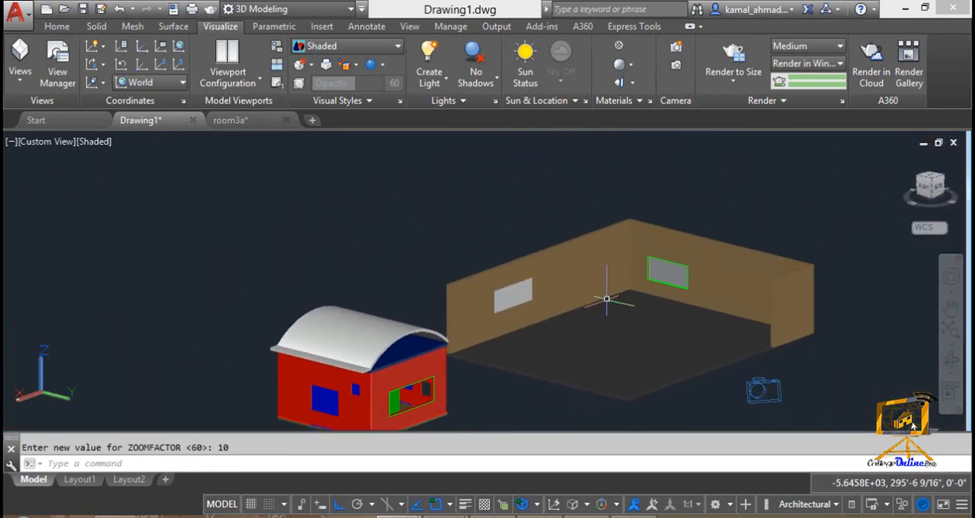
scroll(606, 298, "up", 10)
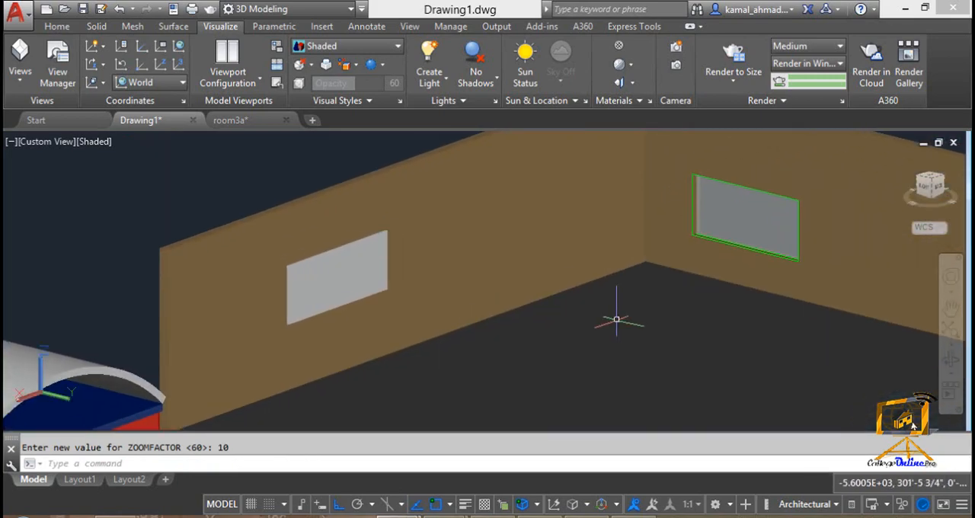
scroll(464, 303, "up", 6)
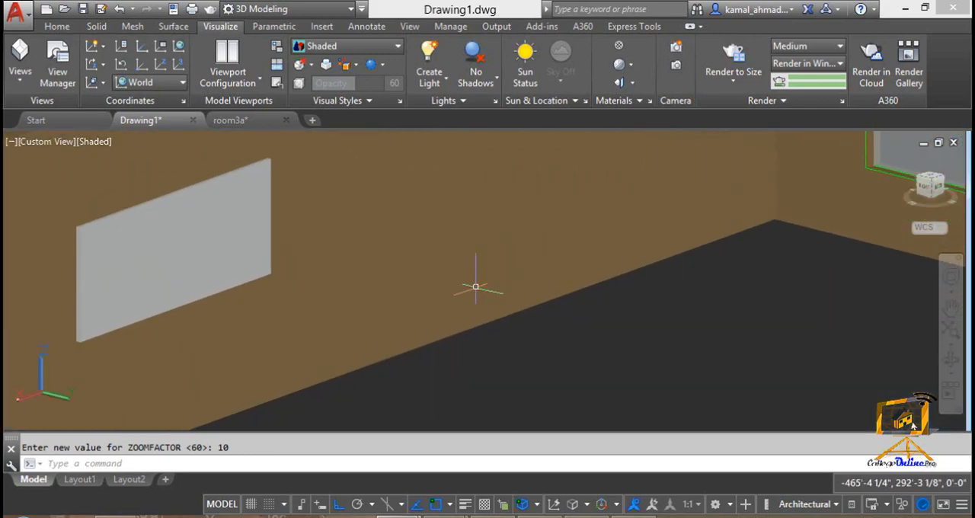
scroll(476, 287, "down", 4)
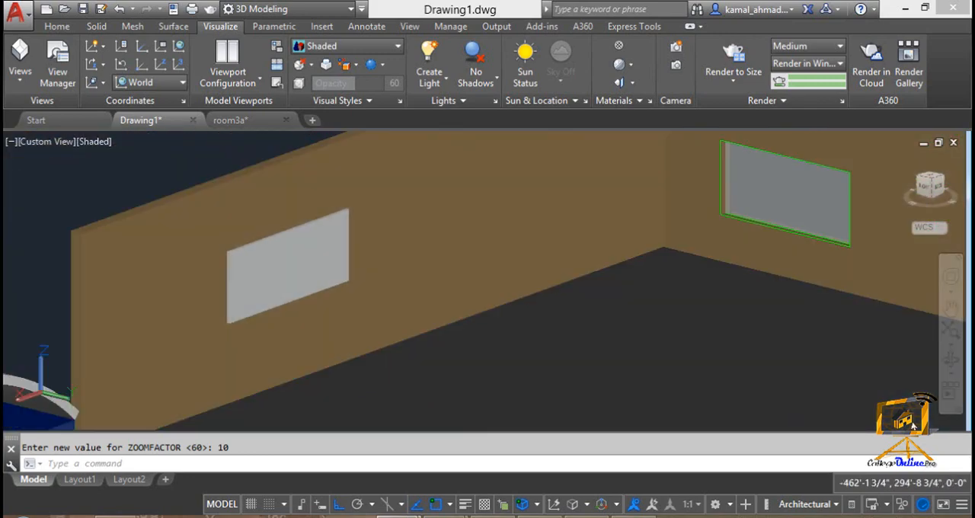
Step: Set ZOOMFACTOR to 20 and test the zoom speed in and out on the room
middle_click_drag(476, 287, 498, 327, "shift")
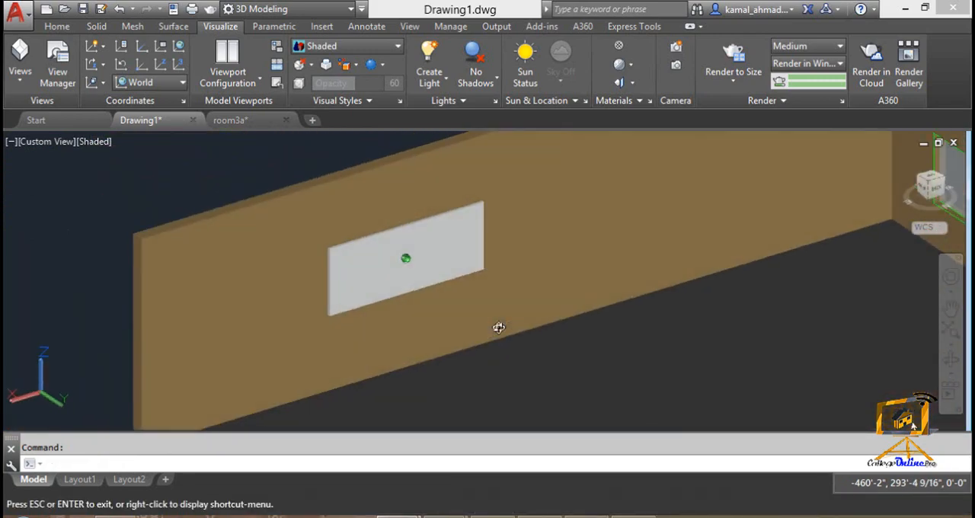
left_click(391, 394)
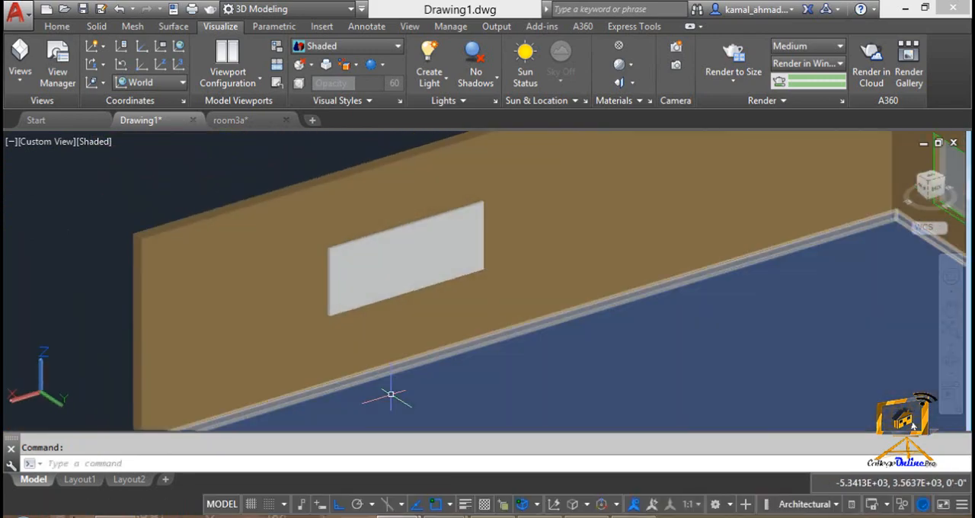
left_click(108, 457)
type("zoom")
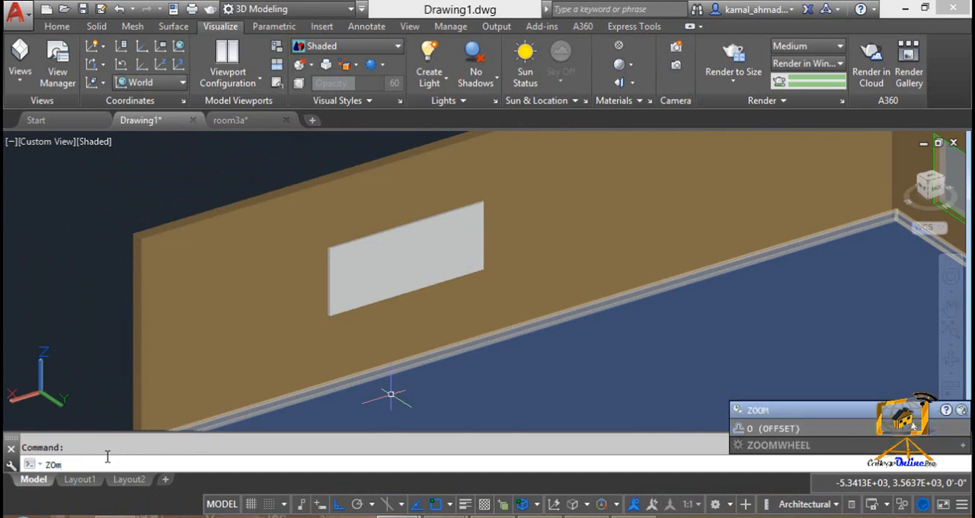
key("BackSpace")
type("om")
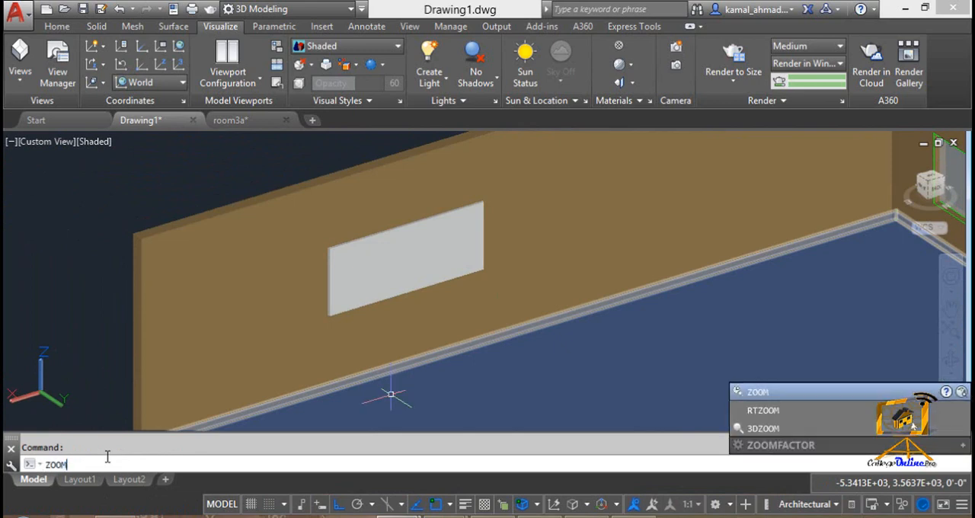
type("factor")
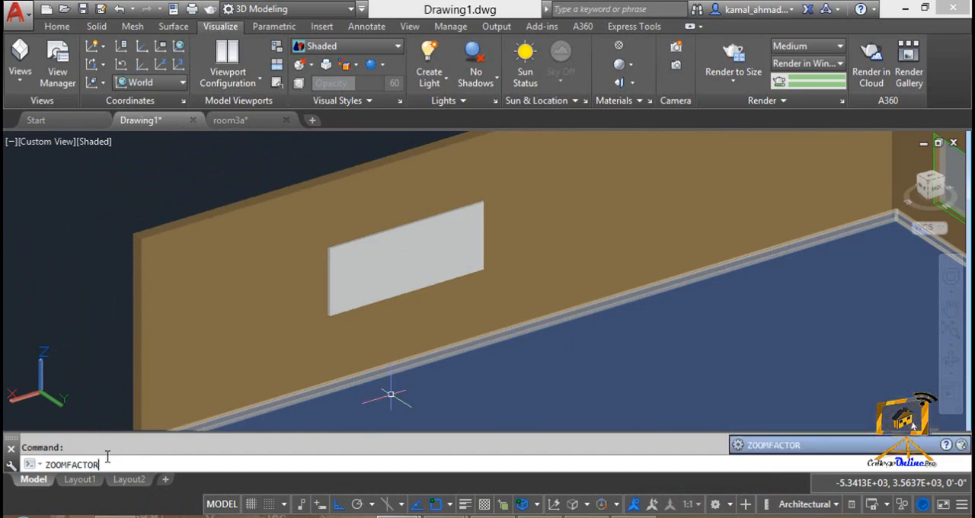
key("Return")
type("20")
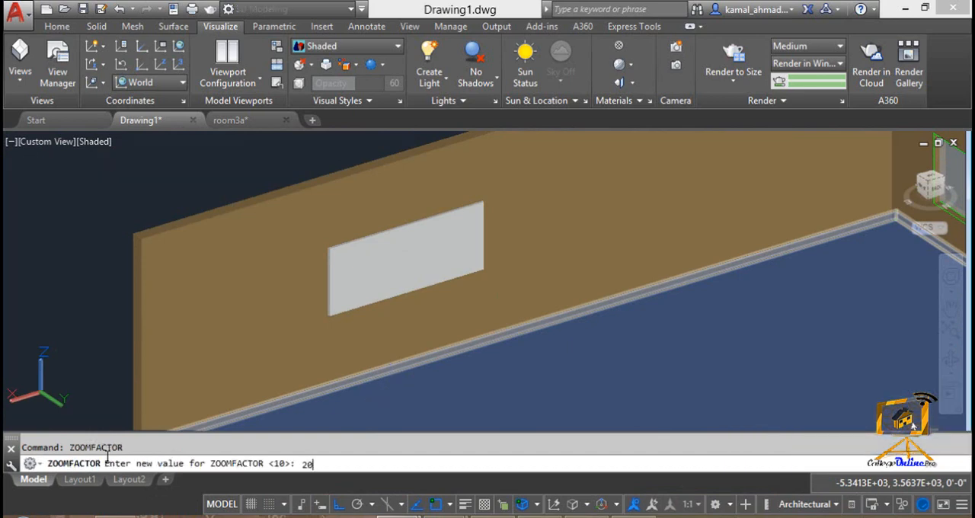
key("Return")
scroll(391, 394, "down", 1)
scroll(282, 327, "down", 2)
scroll(485, 308, "down", 1)
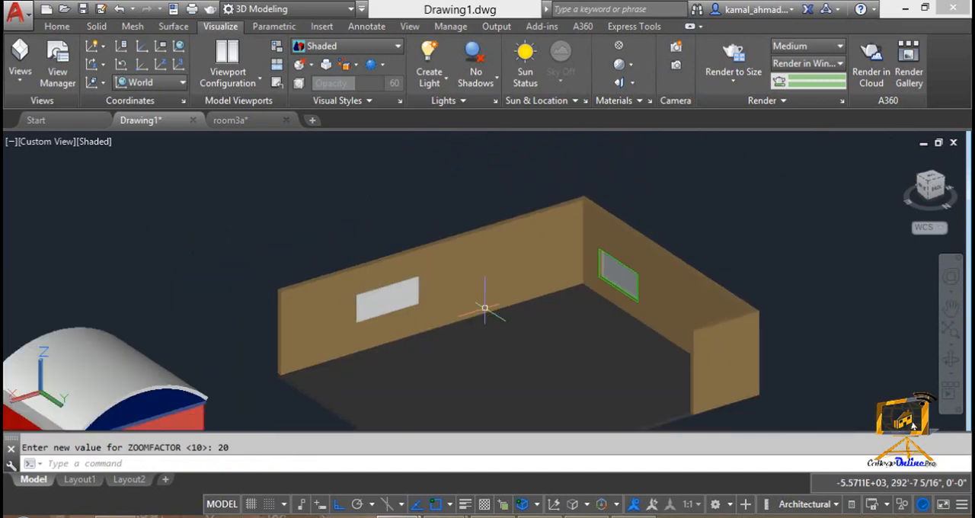
scroll(484, 312, "up", 3)
Step: Place a point light on the room floor near the long wall, with the default lighting turned off
mouse_move(497, 326)
middle_mouse_down()
mouse_move(529, 294)
mouse_move(529, 304)
mouse_move(507, 304)
mouse_move(529, 320)
middle_mouse_up()
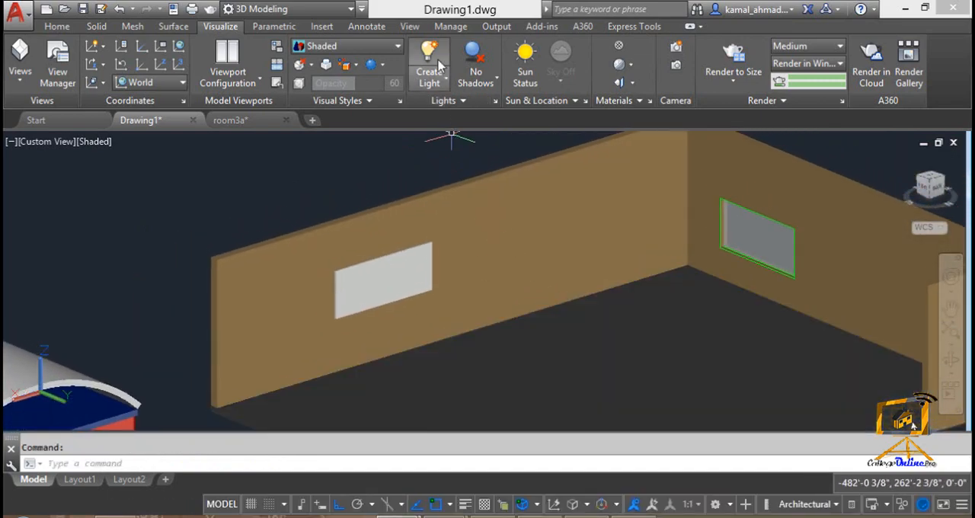
left_click(428, 58)
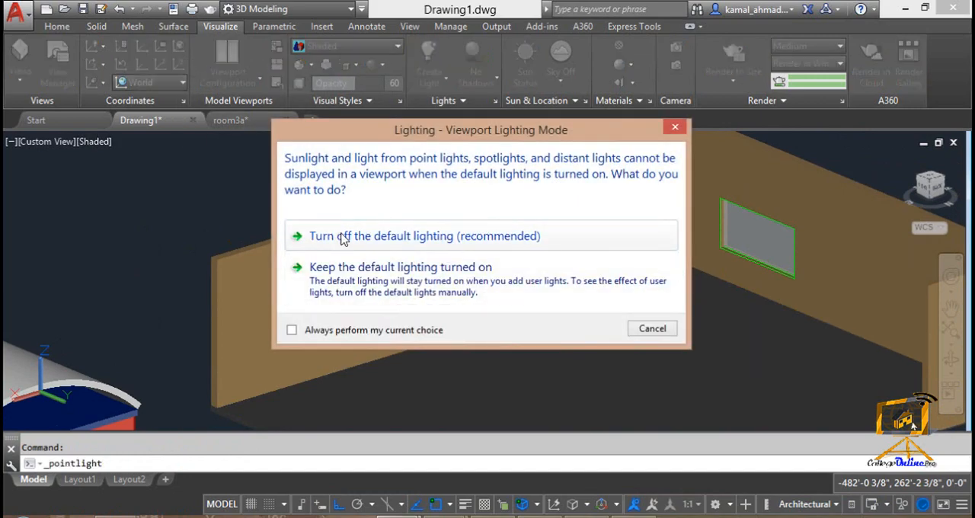
left_click(341, 237)
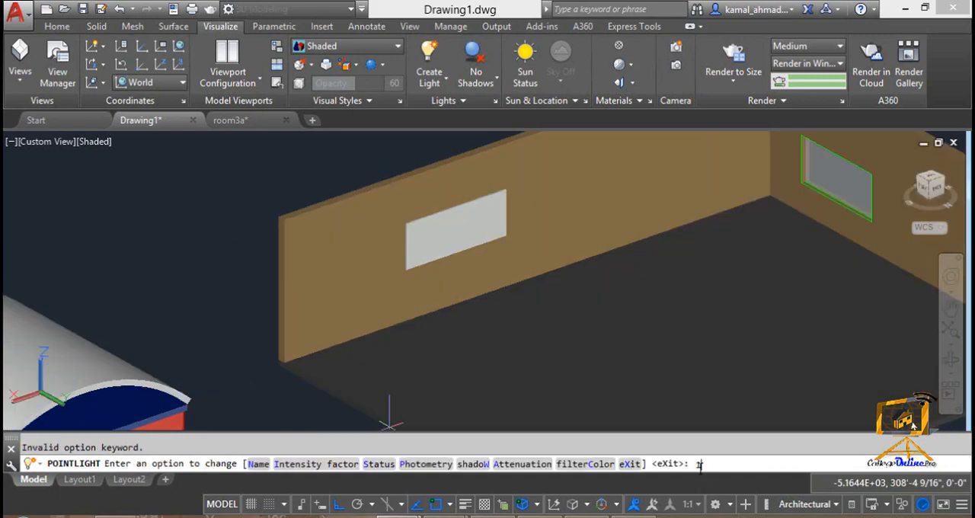
Step: Name the new light "point light 1" and finish the Pointlight command
key("BackSpace")
type("n")
key("Return")
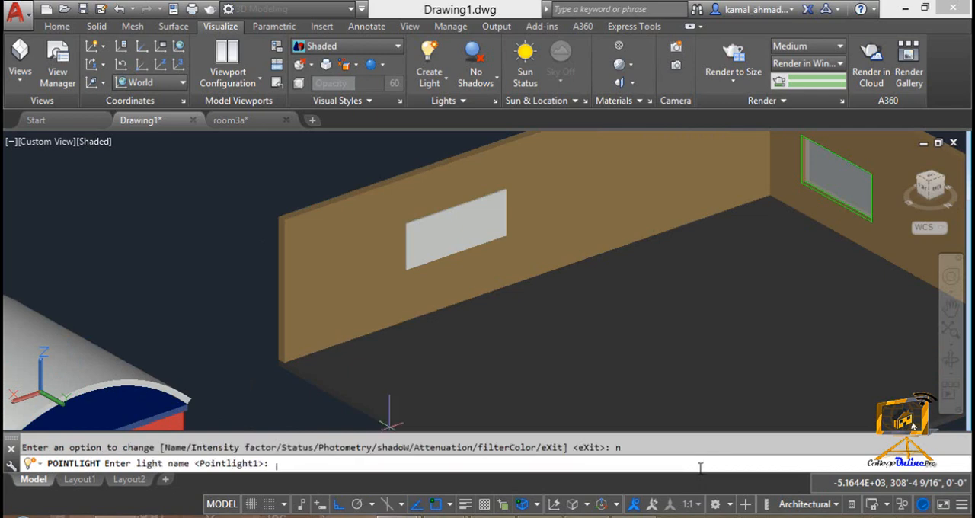
type("pi")
type("oin")
type("t light 1")
key("Return")
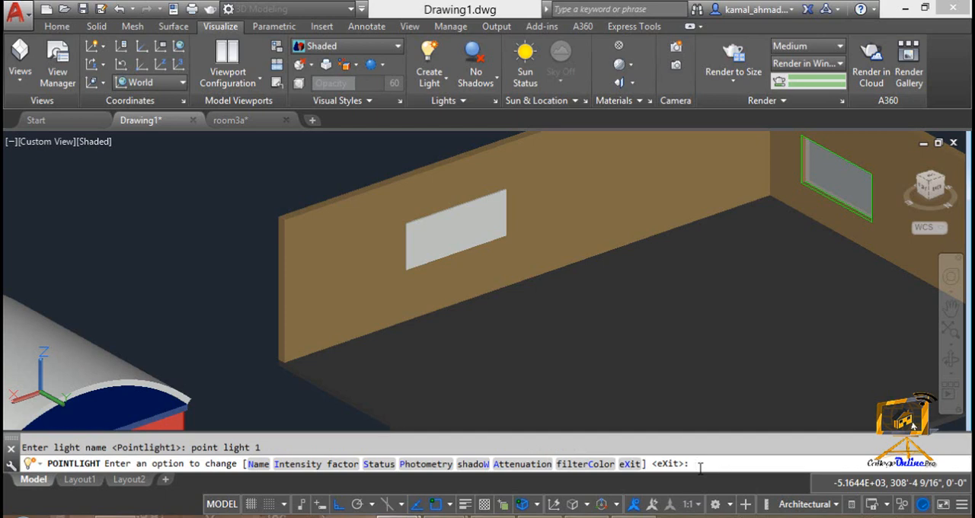
key("Return")
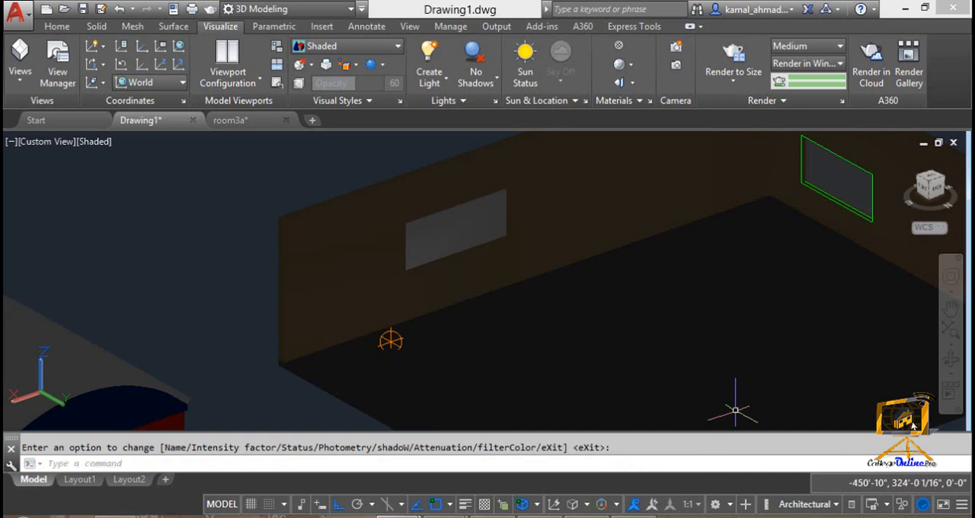
Step: Move the point light along the X axis, parallel to the long wall, toward the room's far corner
middle_click_drag(734, 343, 732, 346)
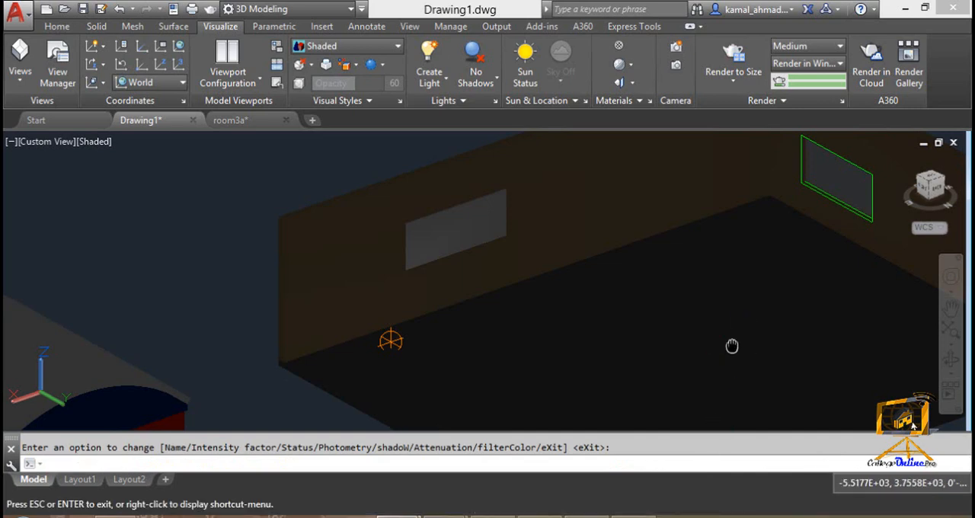
key("Return")
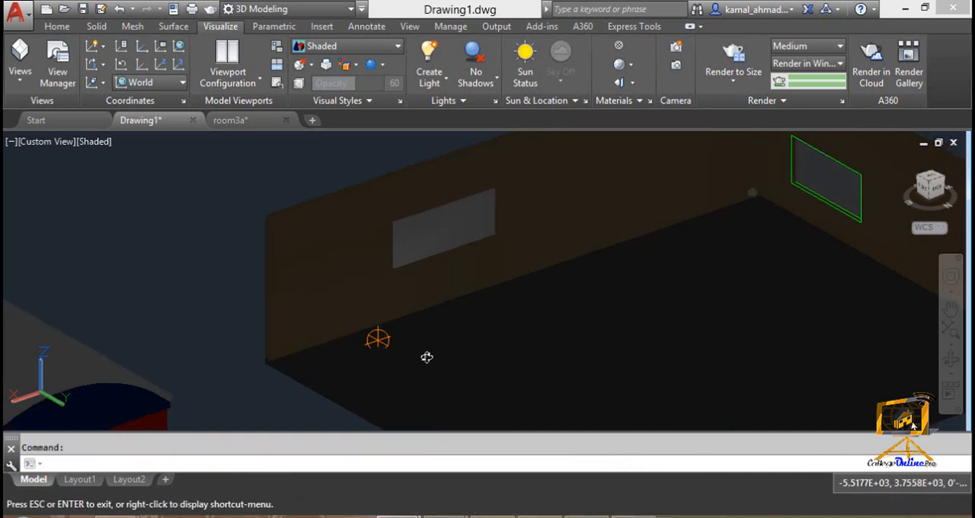
middle_click_drag(427, 355, 420, 351, "shift")
left_click(392, 323)
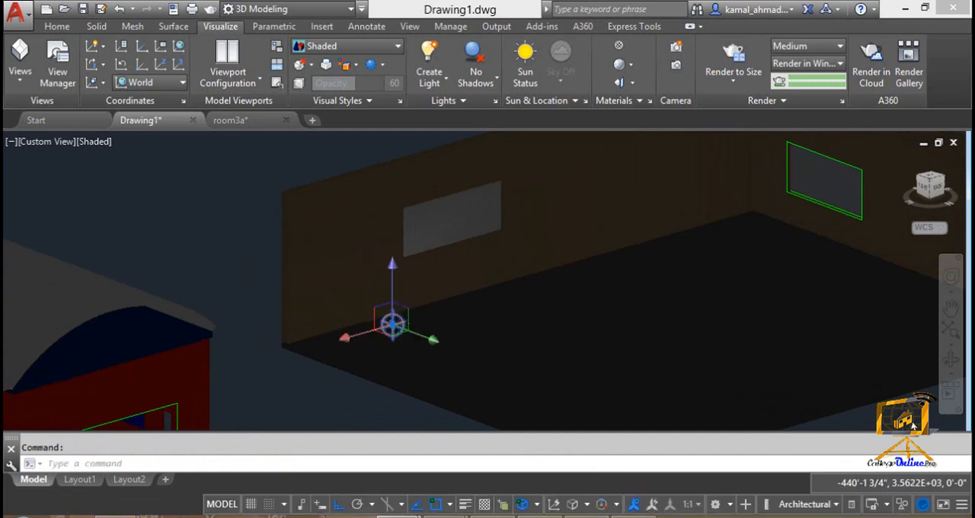
left_click(361, 331)
key("Escape")
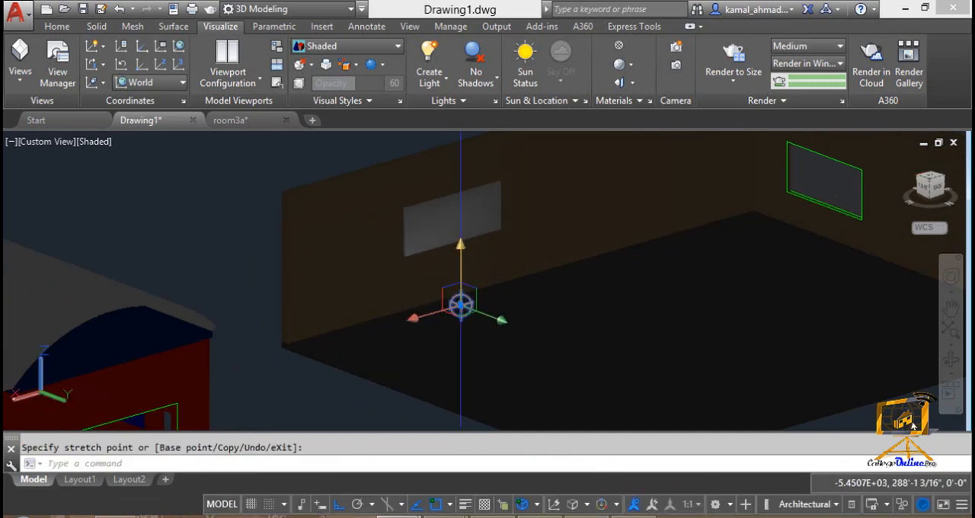
Step: Raise the point light about 4'-4" along Z and shift it about 9'-3" along X toward the wall's open end
left_click(464, 255)
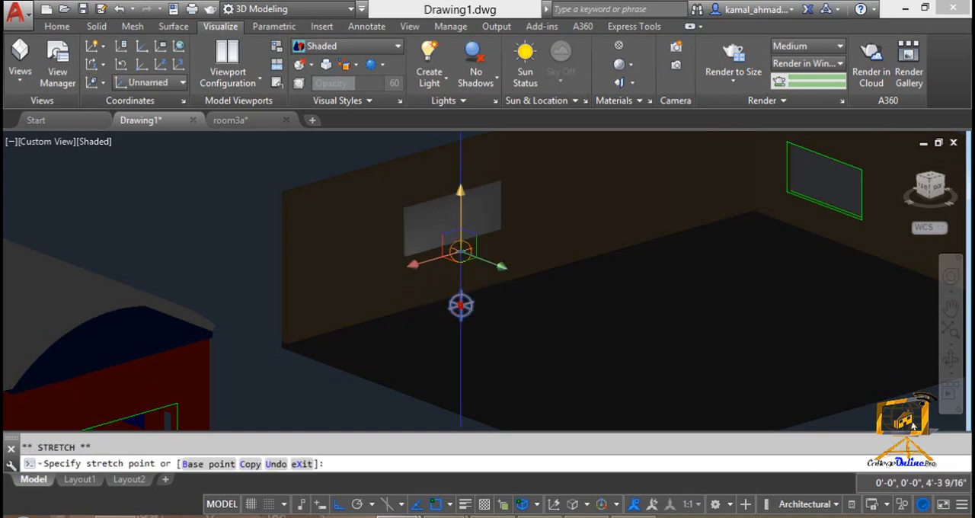
left_click(463, 201)
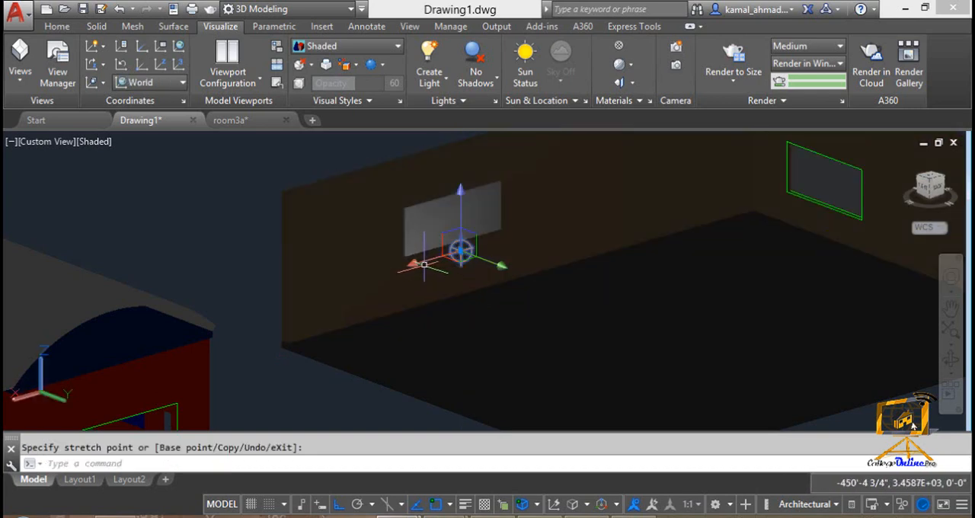
left_click(425, 268)
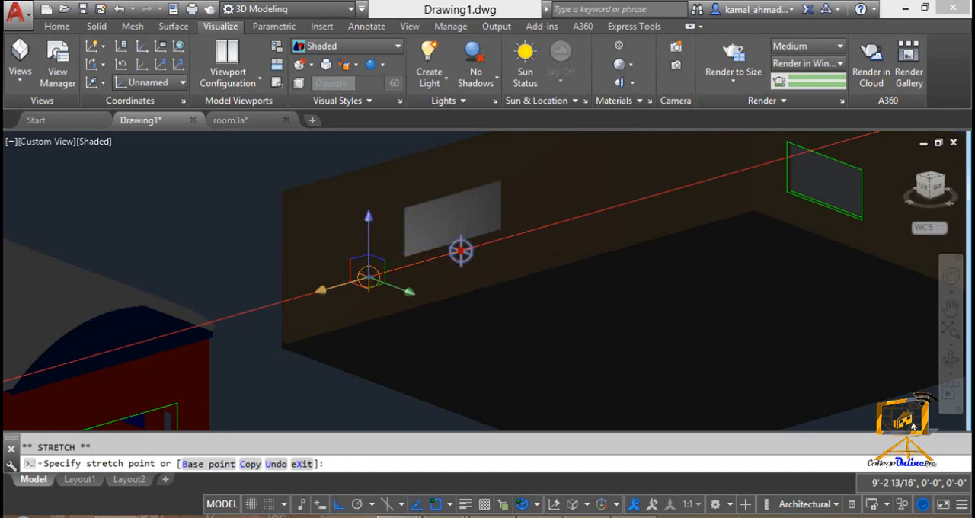
left_click(369, 278)
middle_click_drag(378, 326, 400, 335)
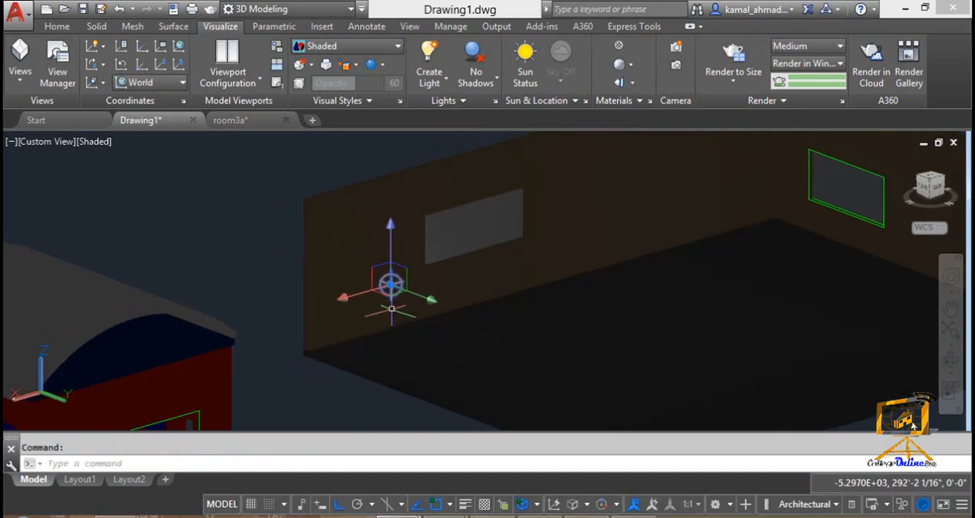
Step: Switch the viewport's visual style to Realistic to show the point light's effect on the wall
scroll(392, 309, "up", 1)
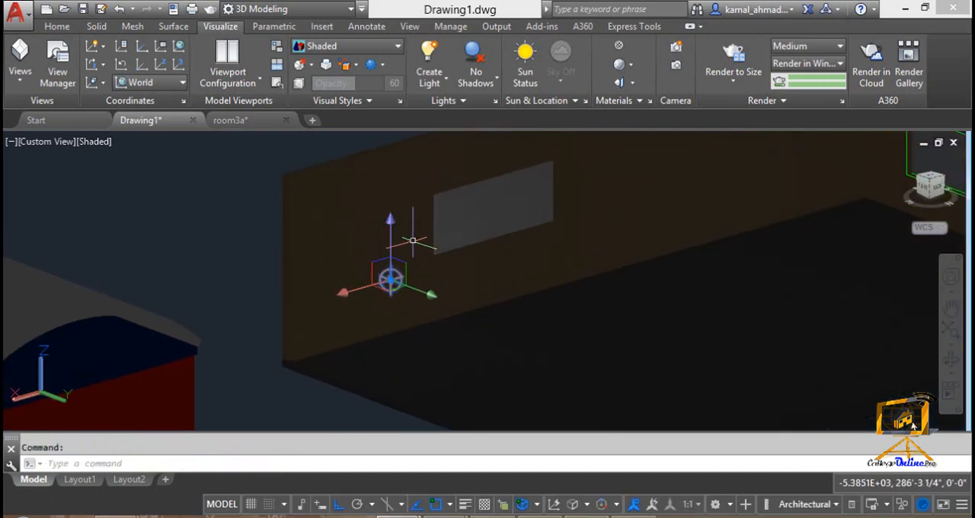
left_click(359, 47)
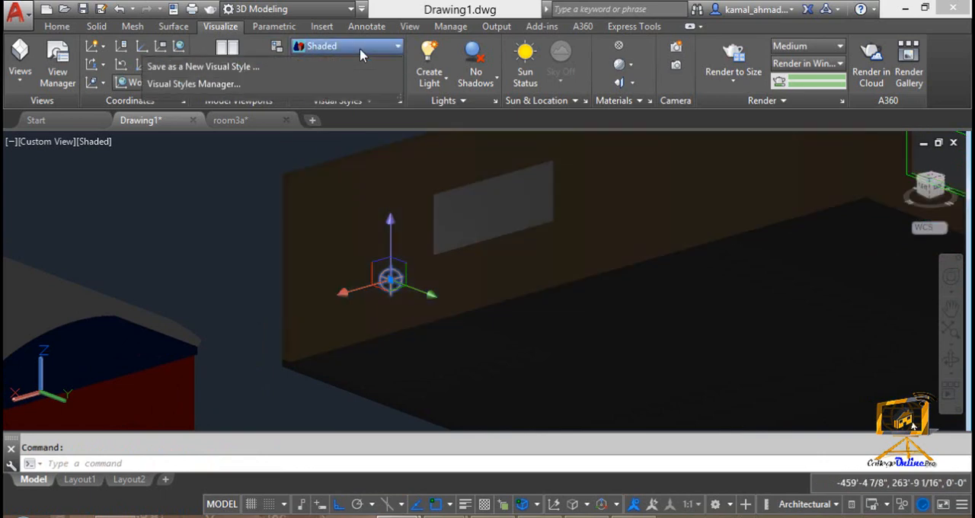
left_click(345, 92)
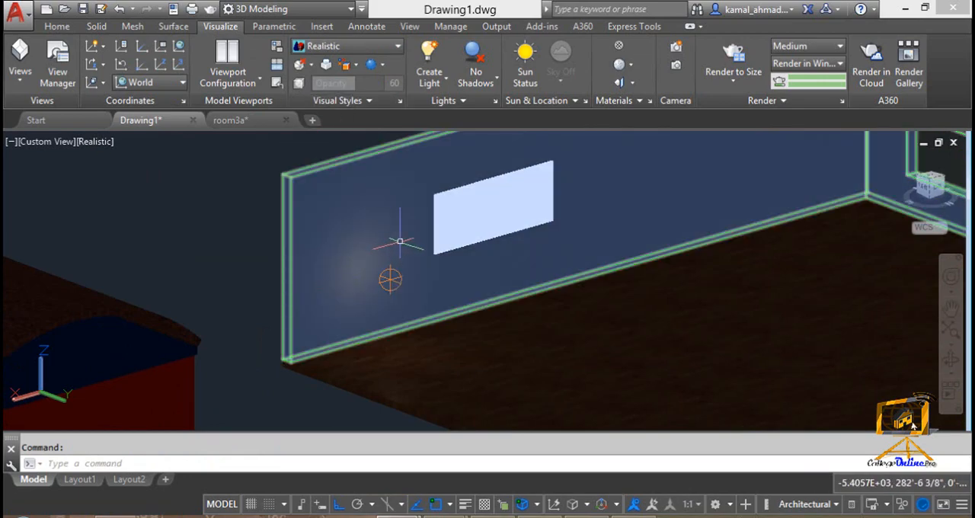
scroll(516, 231, "down", 1)
key("Escape")
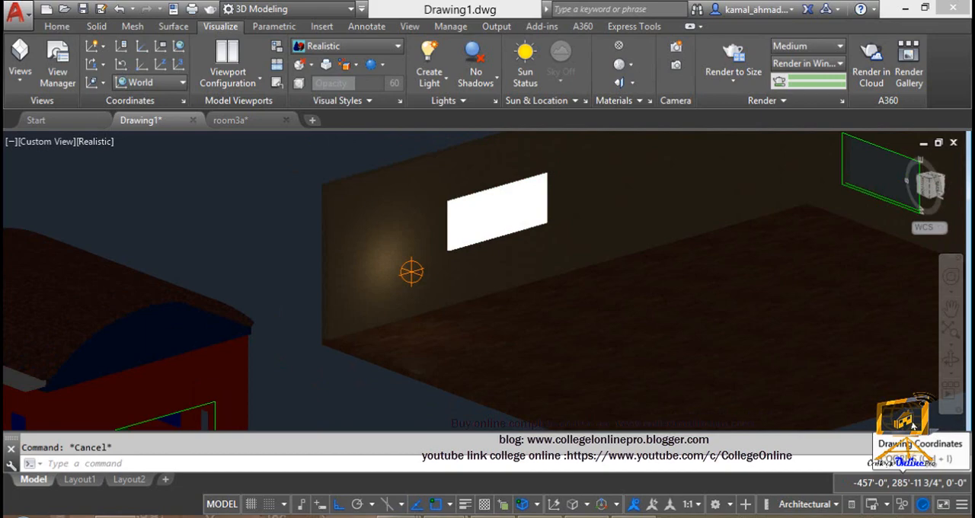
Step: Move the white window panel about 248 inches along the X axis, away from the point light
scroll(412, 271, "down", 1)
left_click(467, 227)
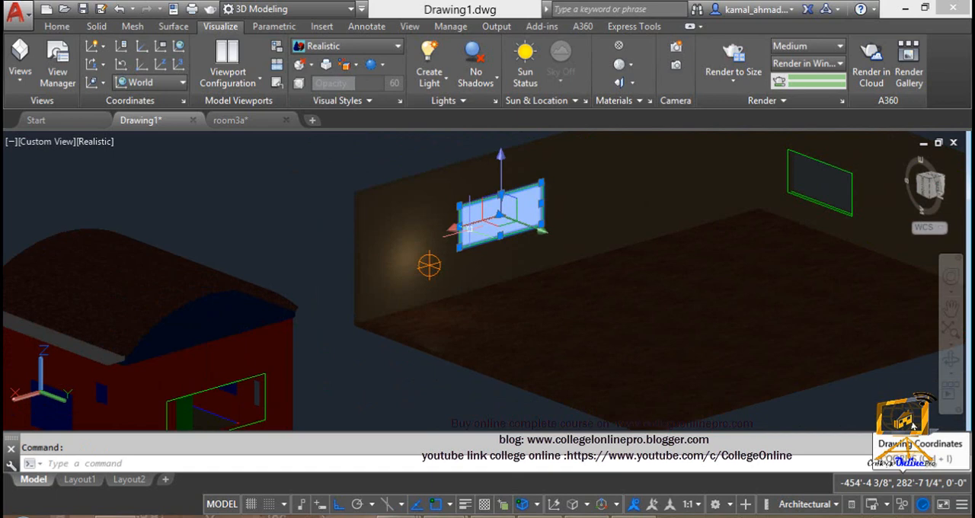
left_click(469, 229)
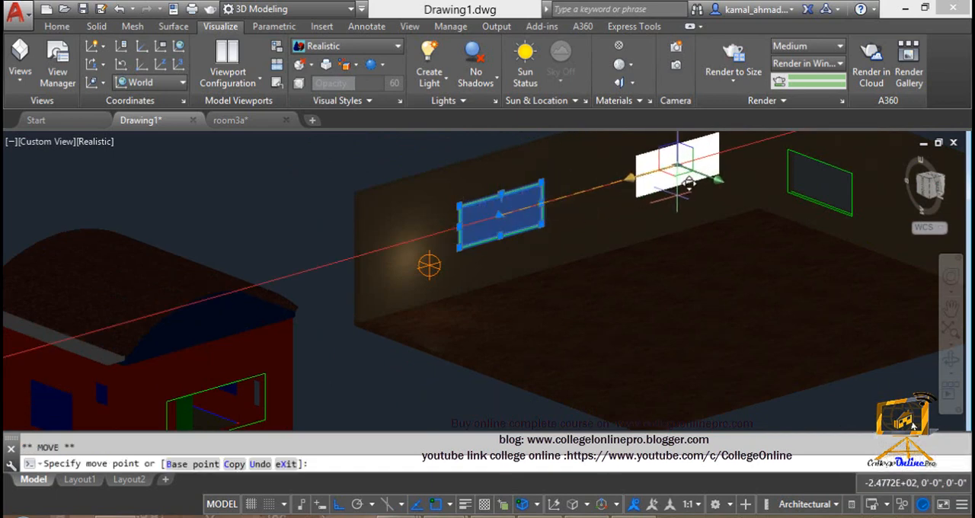
left_click(677, 196)
mouse_move(664, 207)
middle_mouse_down()
mouse_move(638, 264)
mouse_move(654, 212)
middle_mouse_up()
Step: Deselect the window panel and raise the point light along the Z axis toward the wall's upper edge
scroll(626, 222, "up", 1)
scroll(626, 221, "up", 1)
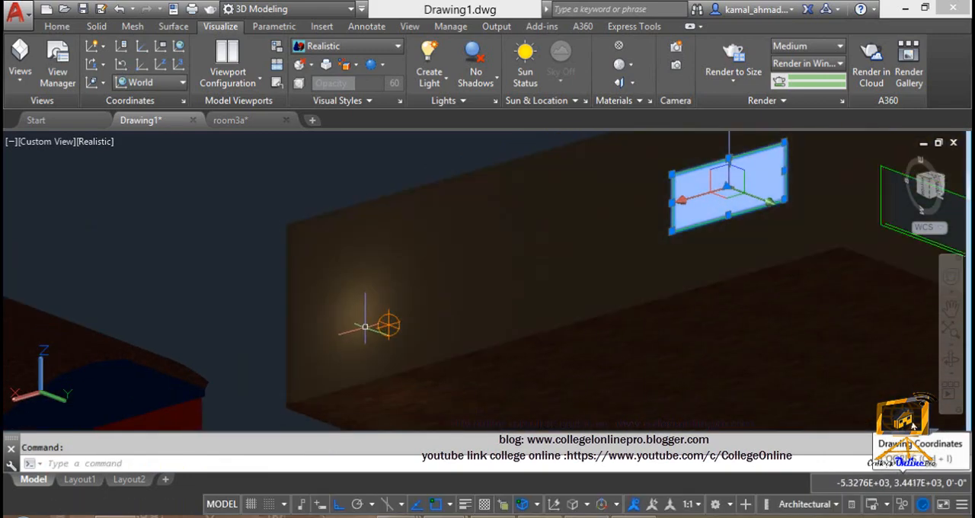
middle_click_drag(387, 322, 512, 248)
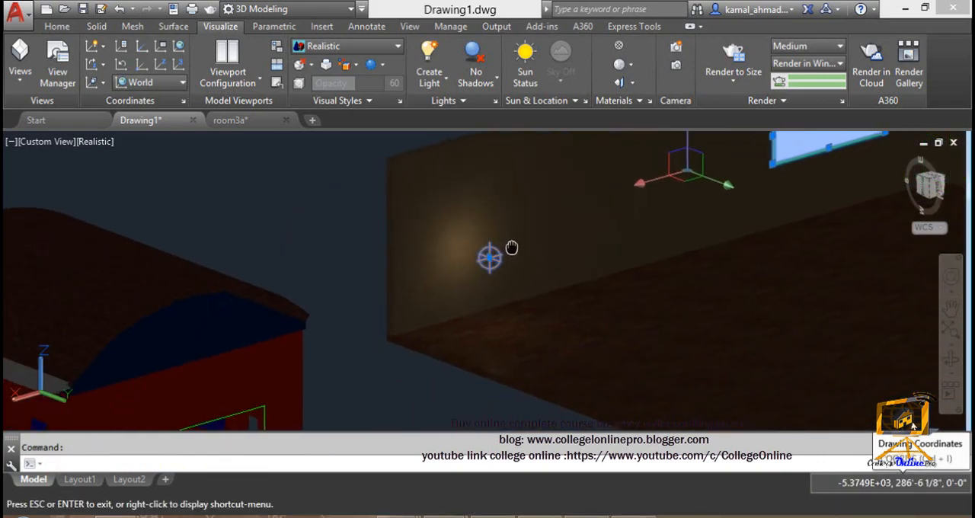
key("Escape")
left_click(490, 257)
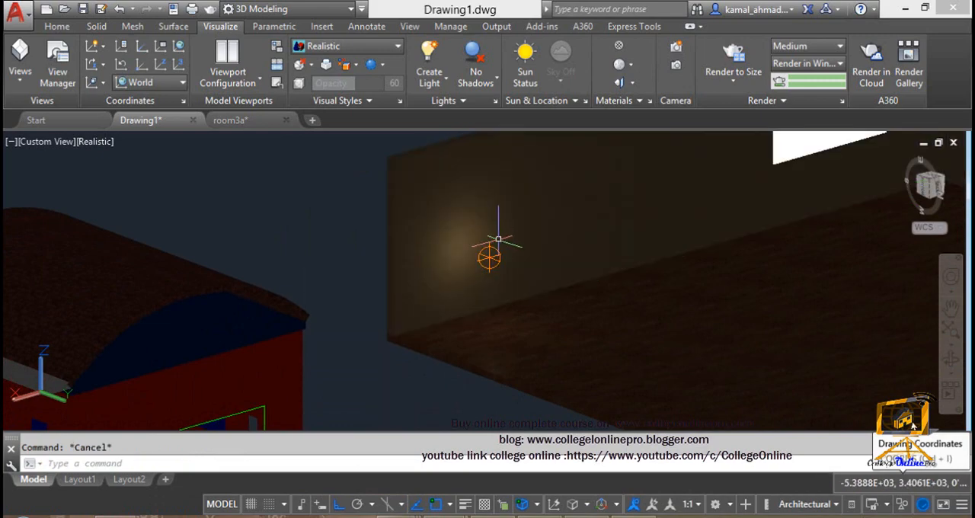
left_click(489, 254)
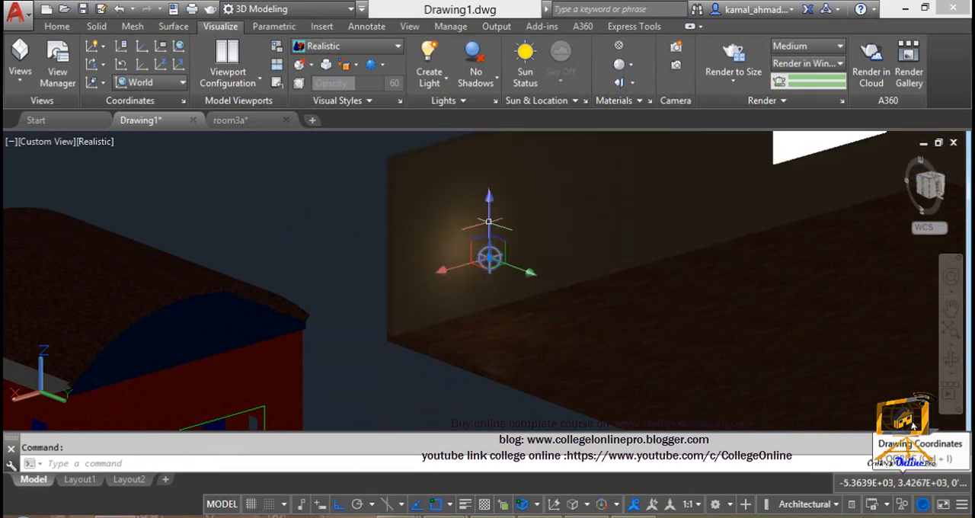
left_click(489, 254)
left_click(489, 197)
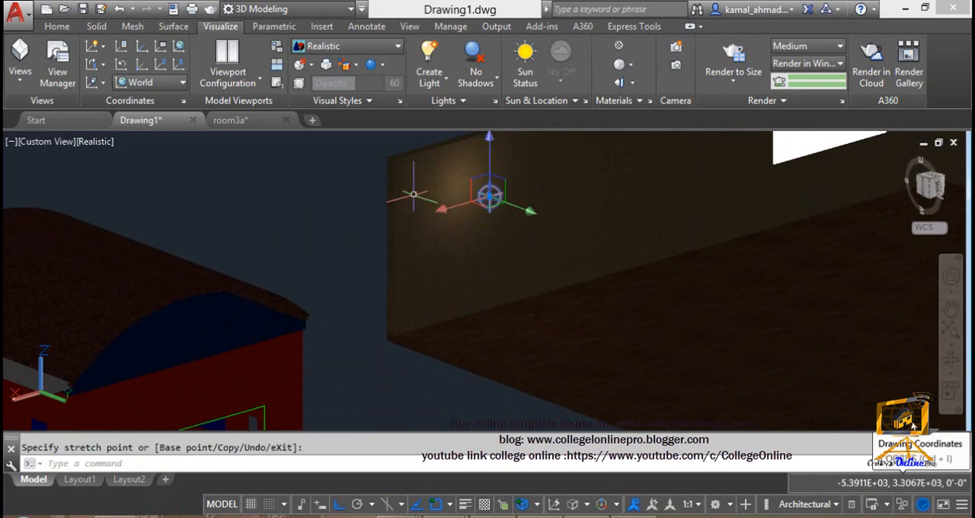
Step: Move the point light along the Y axis away from the long wall and lower it along Z toward the floor
left_click(521, 216)
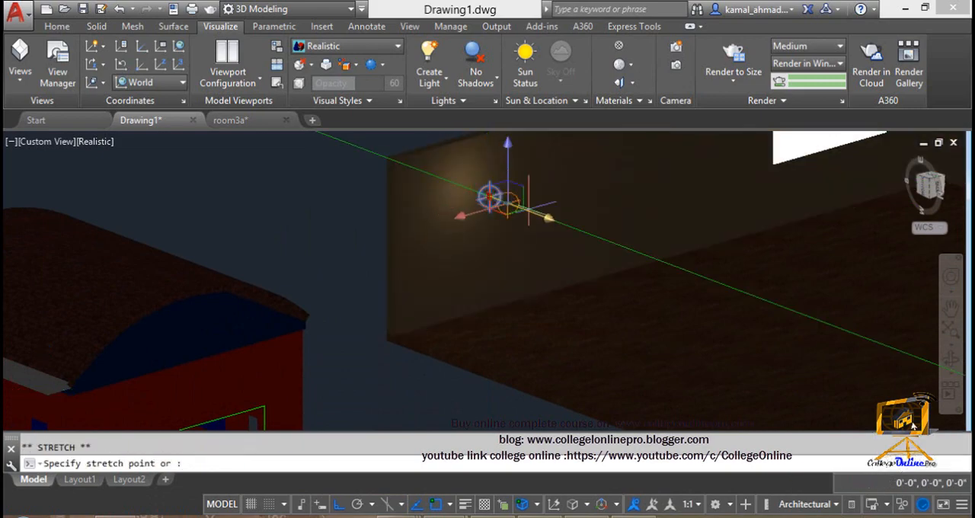
left_click(576, 220)
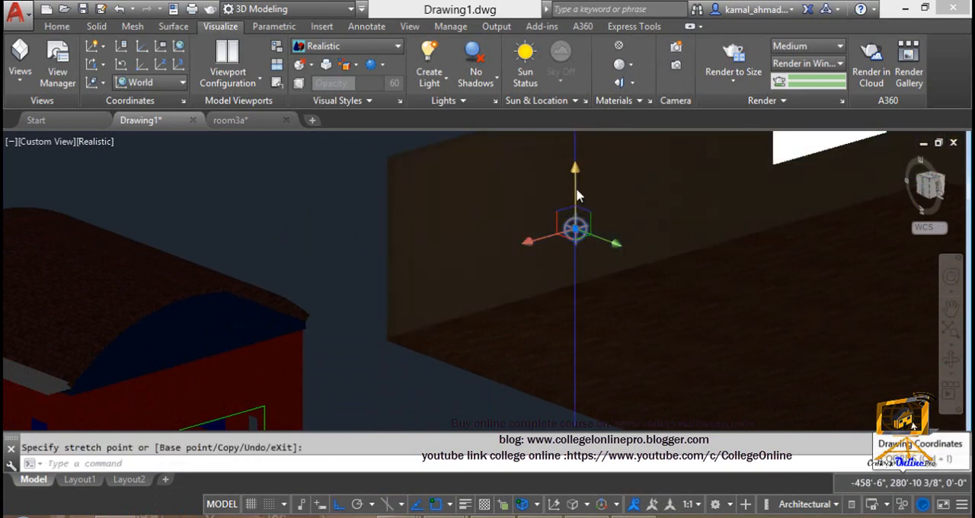
left_click(577, 187)
left_click(573, 404)
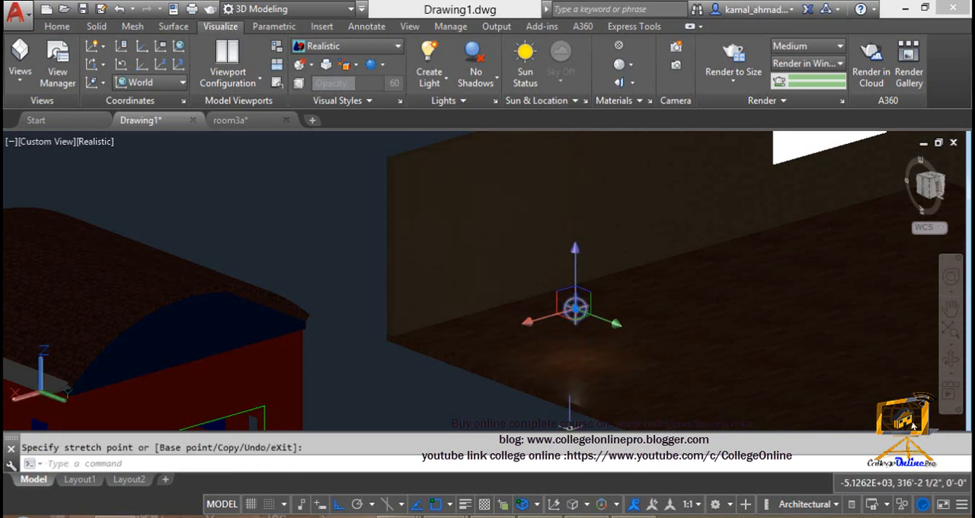
Step: Open the list of lights in the model and open the properties of point light 1
scroll(573, 404, "up", 3)
scroll(576, 374, "up", 3)
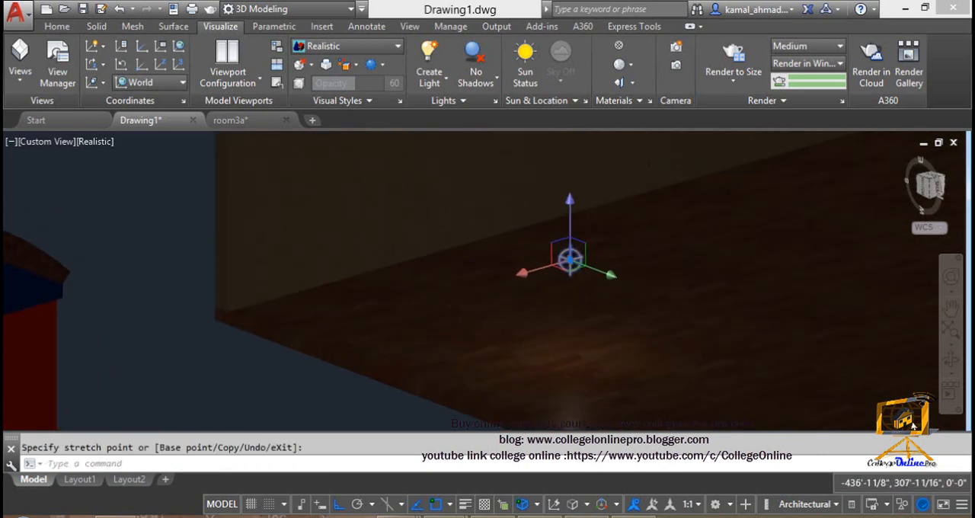
middle_click_drag(586, 186, 511, 317)
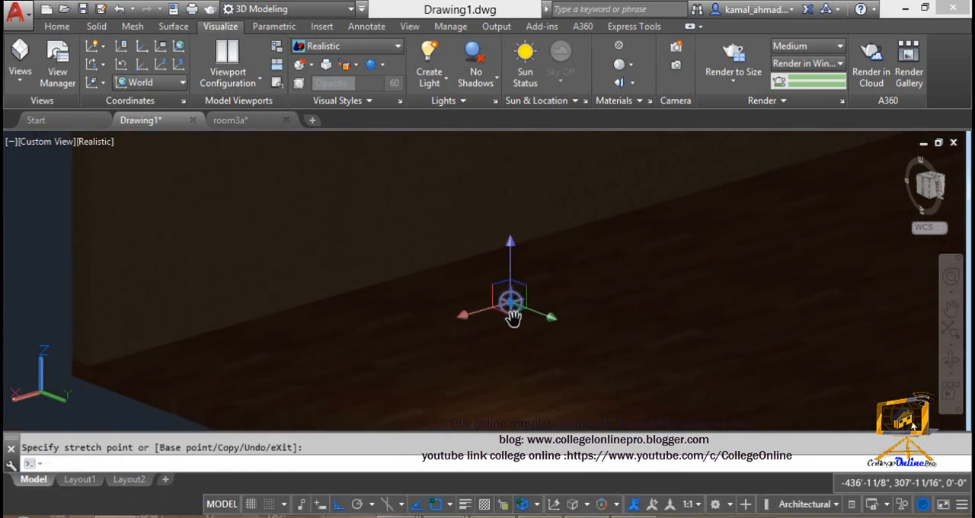
left_click(496, 101)
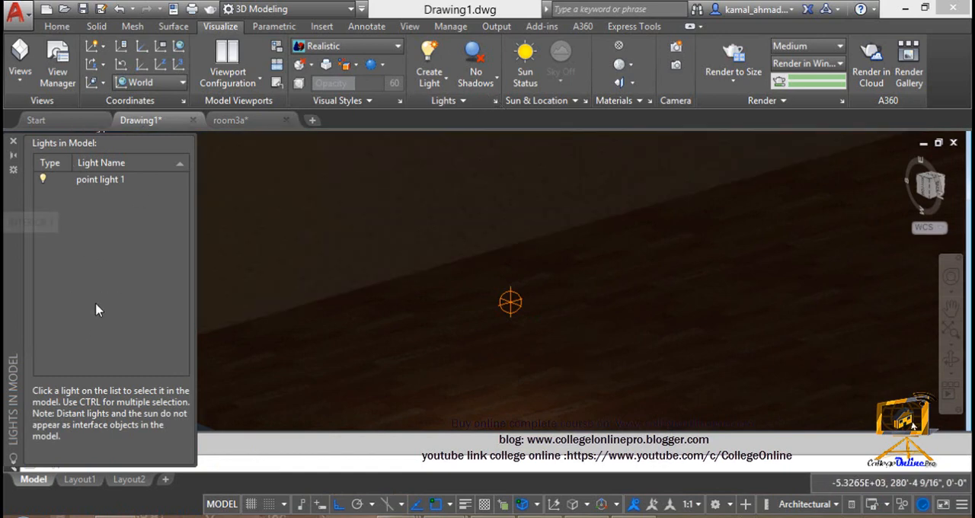
left_click(105, 181)
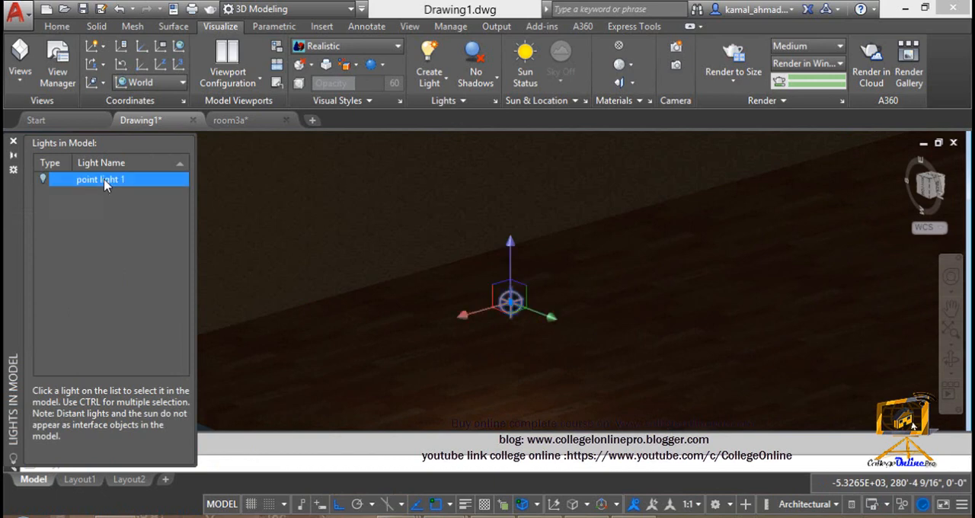
right_click(106, 186)
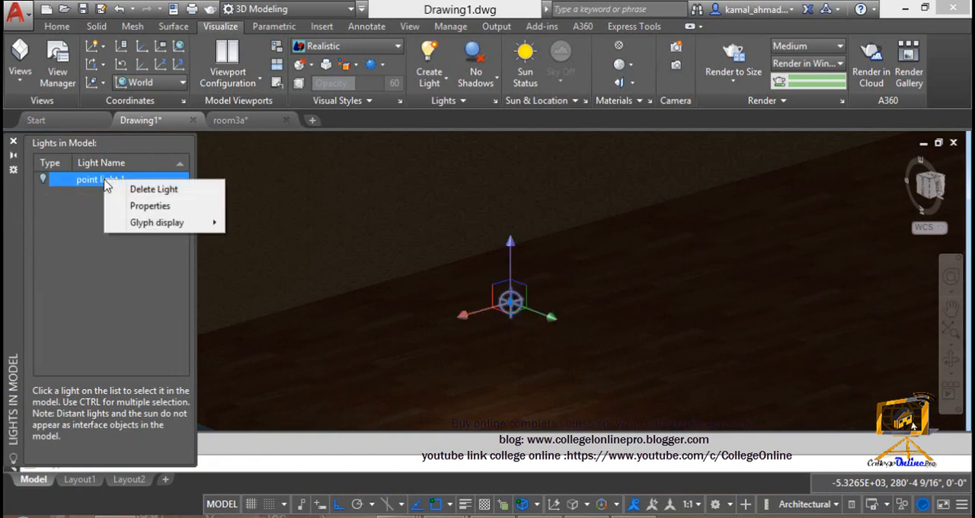
left_click(145, 205)
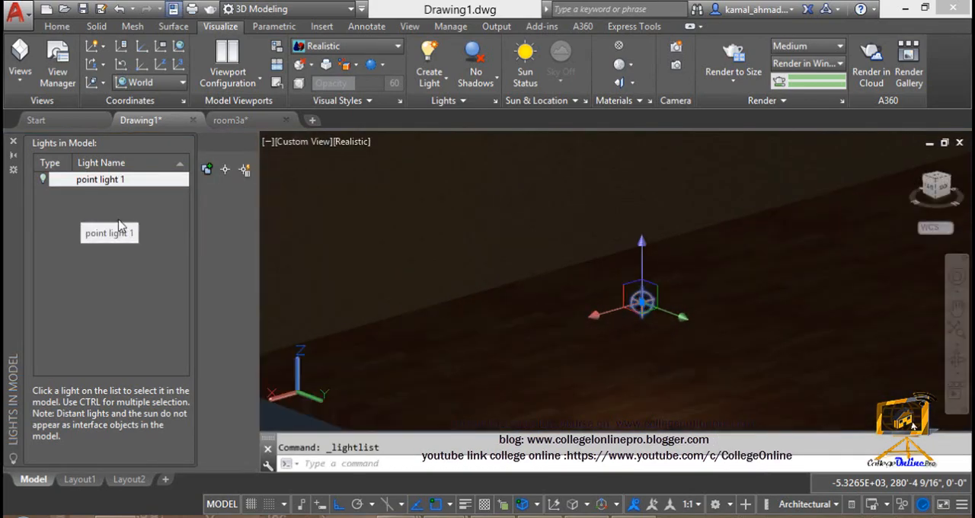
left_click(13, 156)
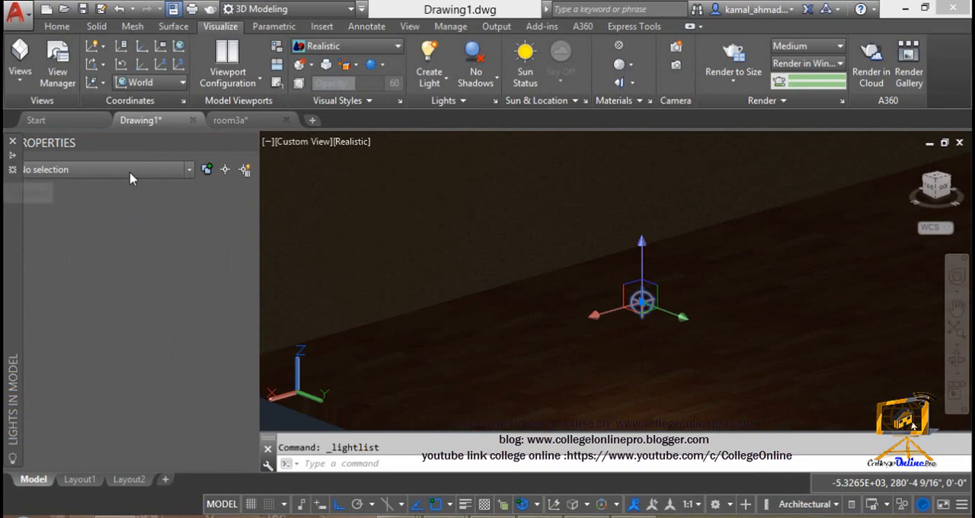
Step: Reopen the properties of point light 1 and place the Properties palette beside the Lights in Model list
mouse_move(13, 397)
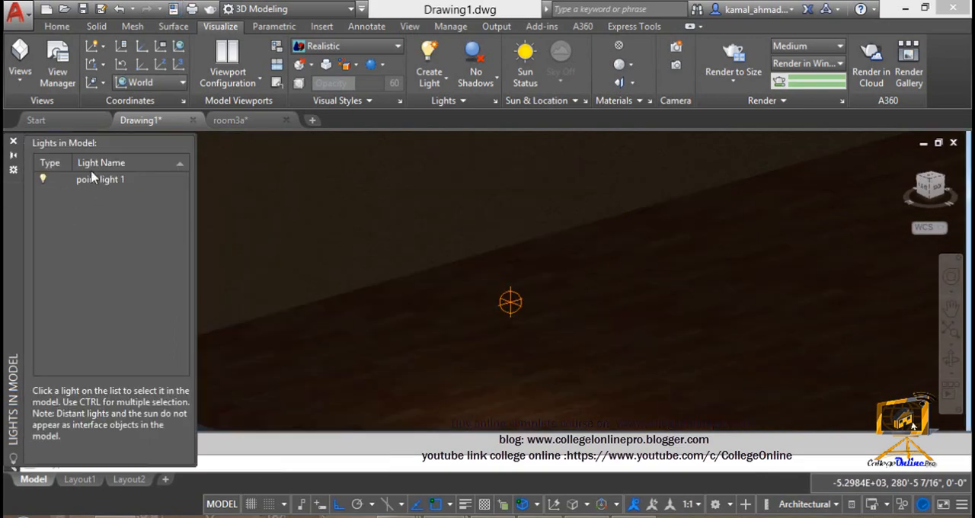
left_click(89, 182)
right_click(86, 181)
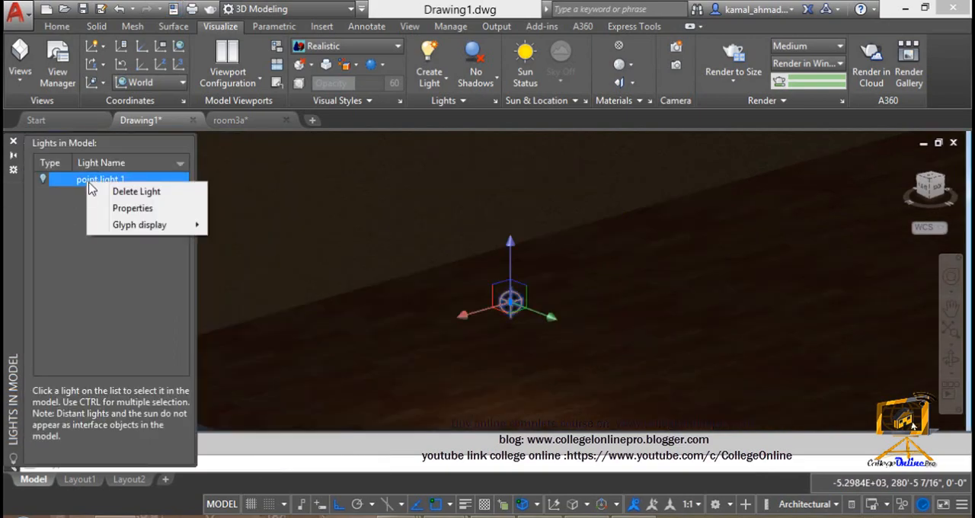
left_click(122, 208)
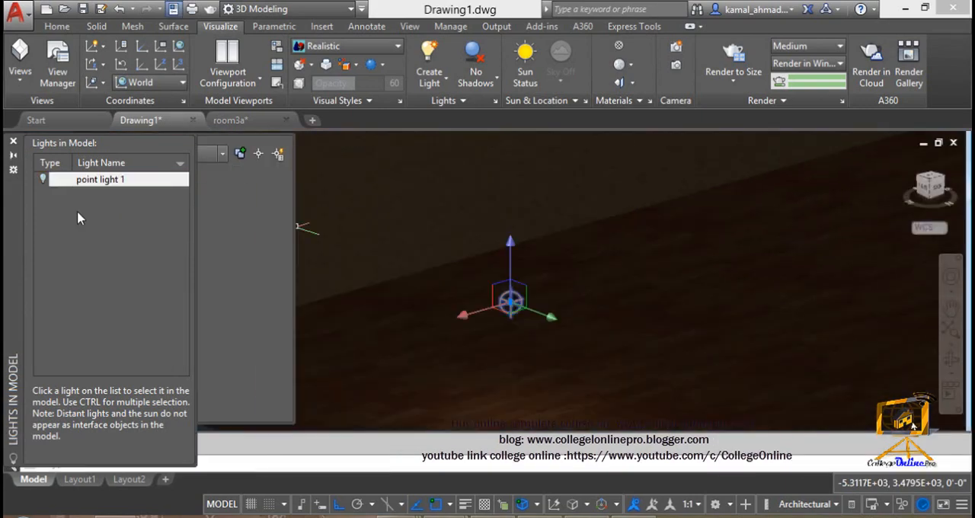
left_click(98, 182)
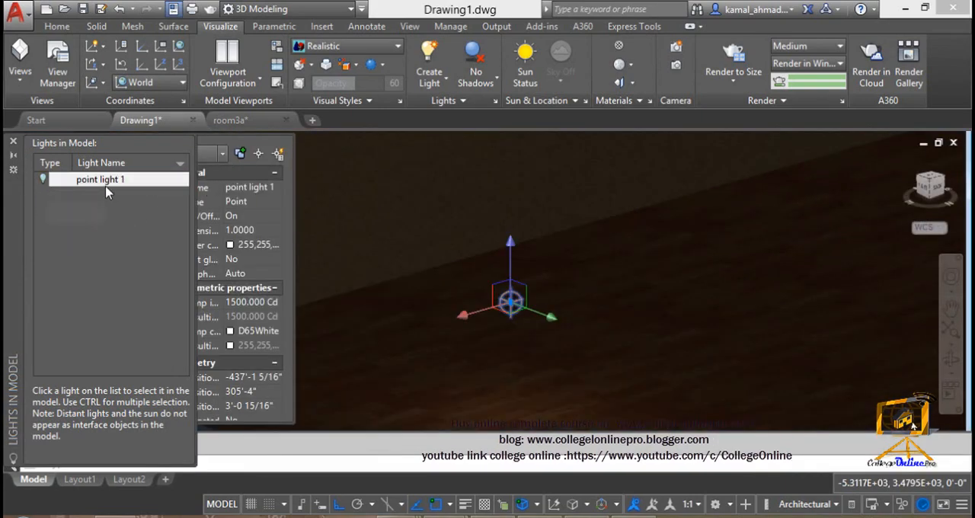
left_click(206, 138)
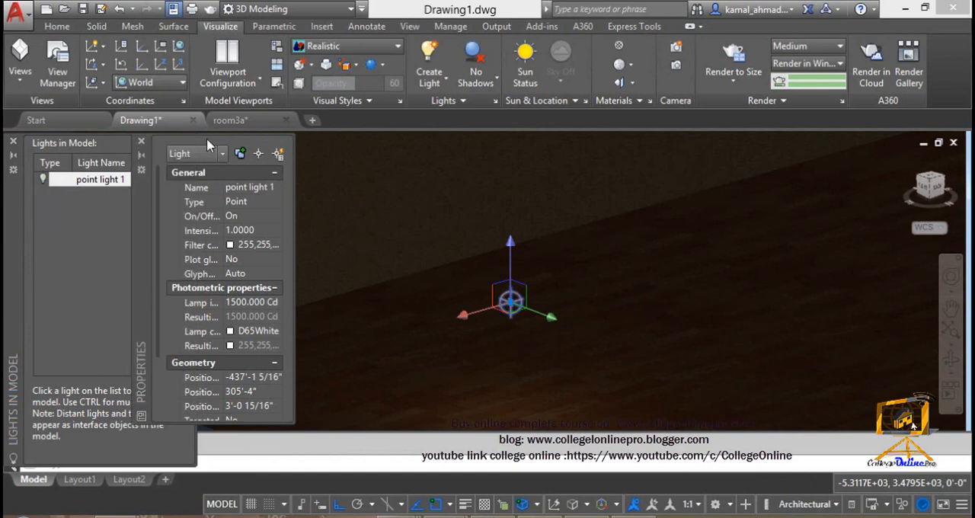
left_click_drag(140, 227, 215, 228)
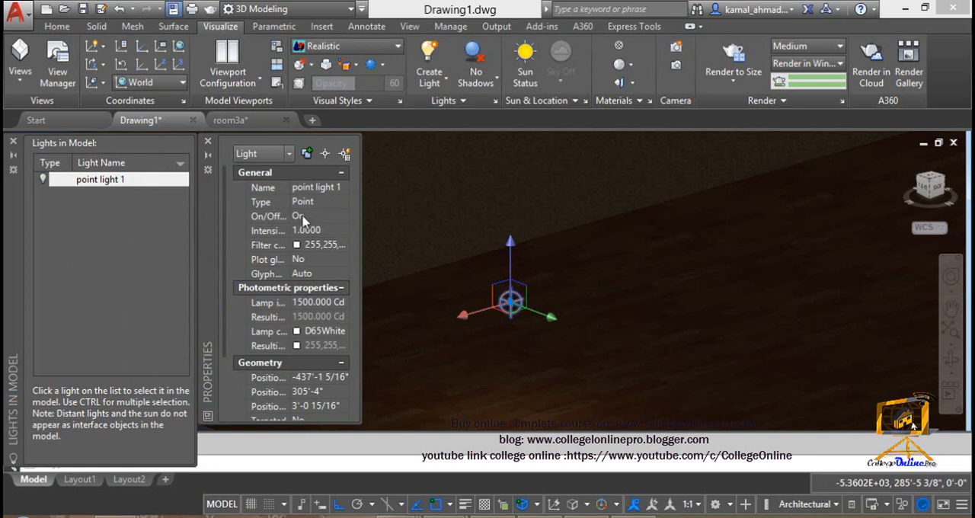
Step: Collapse the light's Geometry and Attenuation property groups, keeping the General group expanded
left_click(328, 232)
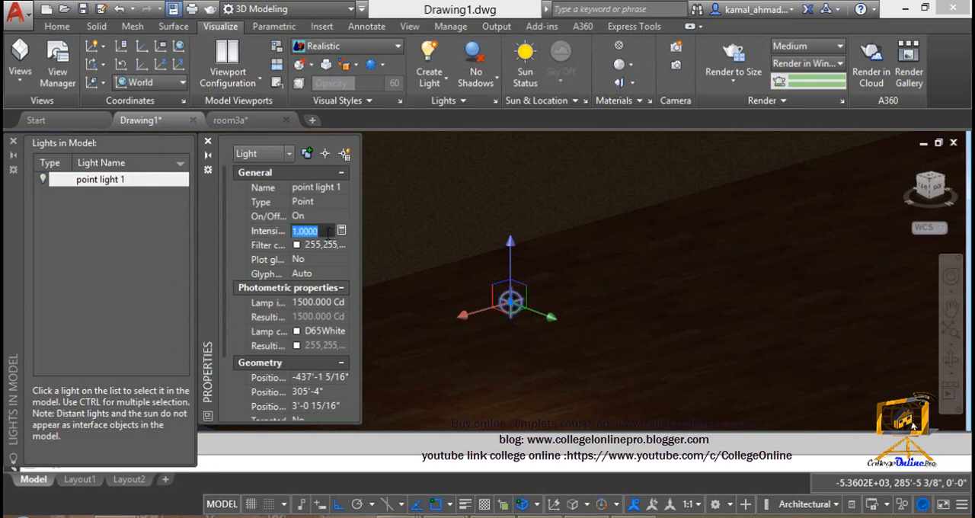
left_click(341, 172)
left_click(340, 190)
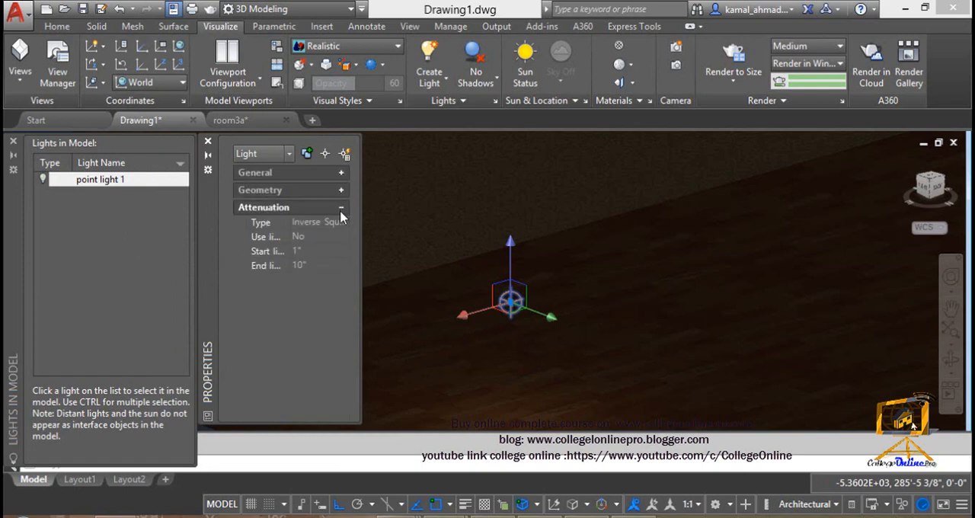
left_click(341, 207)
left_click(340, 174)
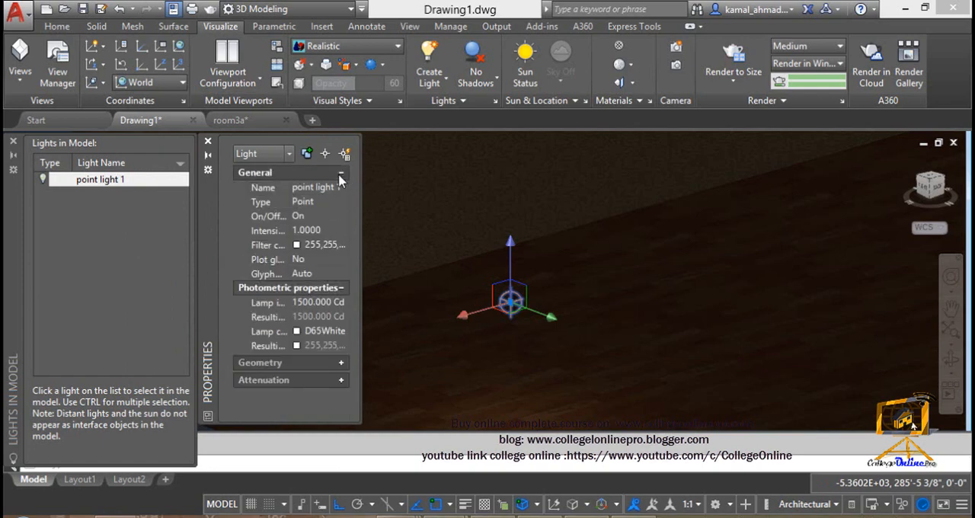
Step: Check the on/off status options and set the intensity factor of point light 1 to 5
left_click(312, 219)
left_click(344, 217)
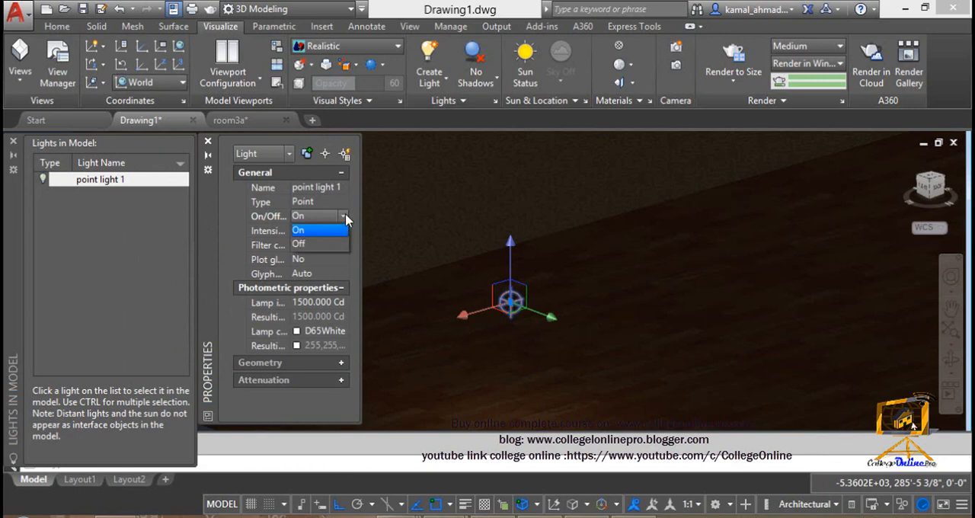
left_click(343, 217)
left_click(329, 230)
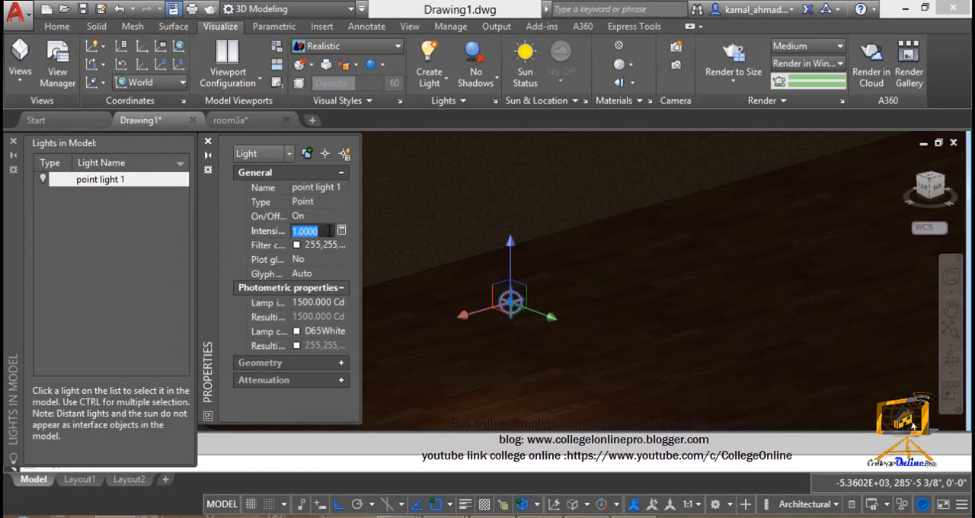
type("5")
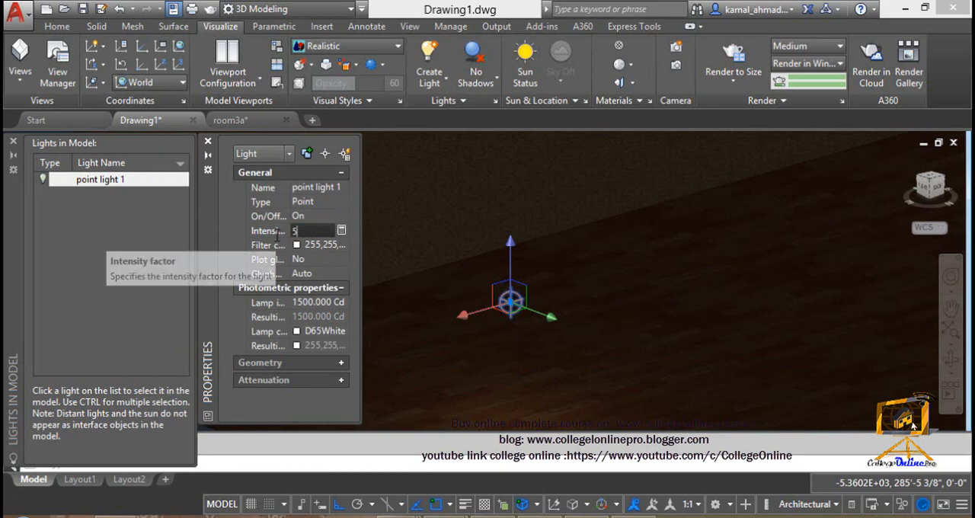
key("Return")
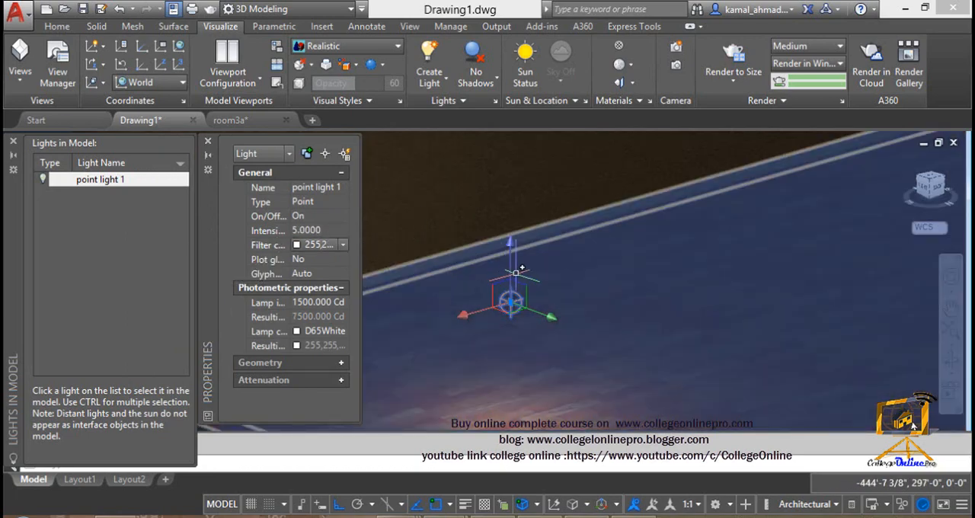
Step: Raise the point light slightly along the Z axis above the floor
left_click_drag(509, 263, 513, 293)
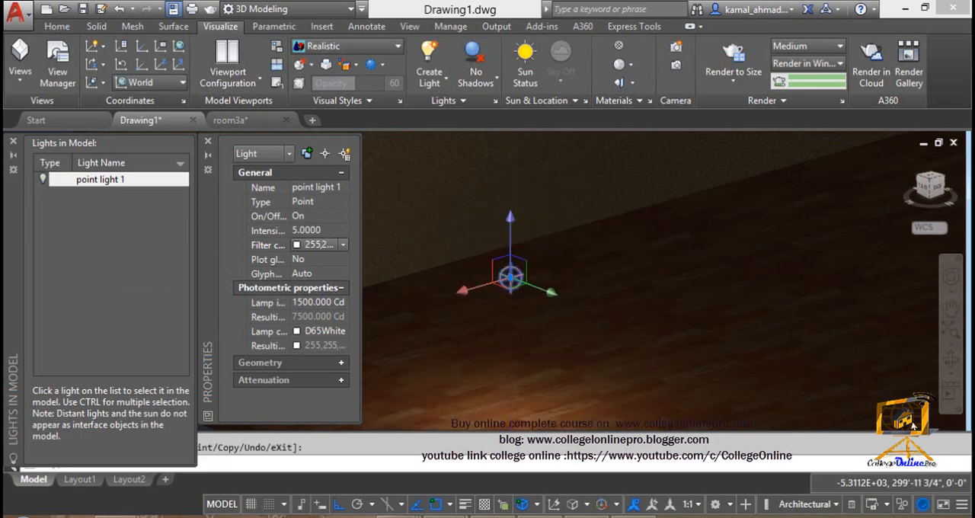
middle_click_drag(533, 319, 573, 253)
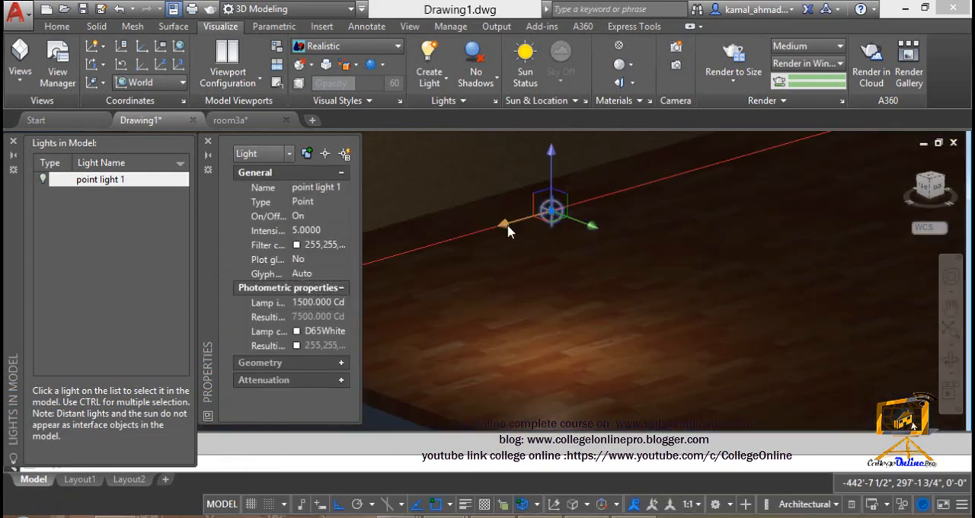
left_click_drag(505, 223, 621, 190)
left_click(644, 181)
key("Escape")
Step: Set the intensity factor of point light 1 to 20
middle_click_drag(616, 226, 509, 210)
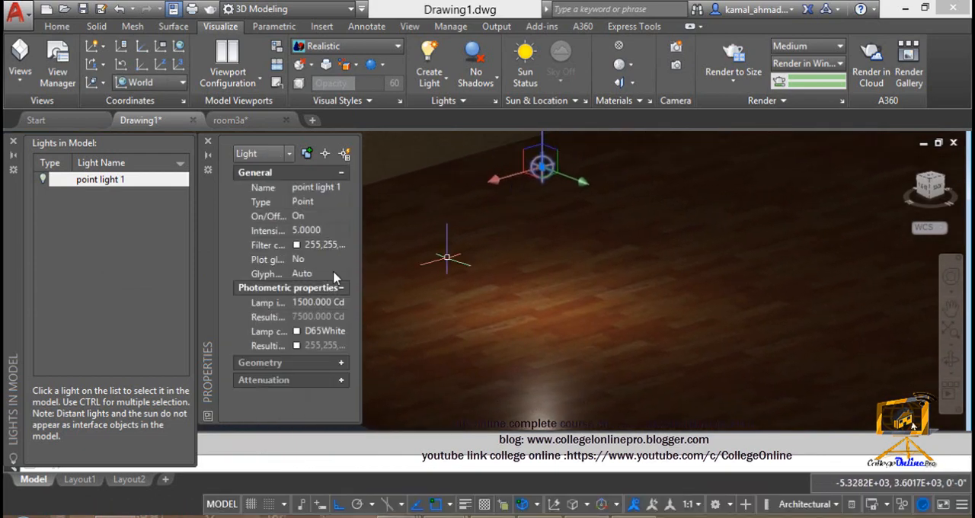
left_click(305, 230)
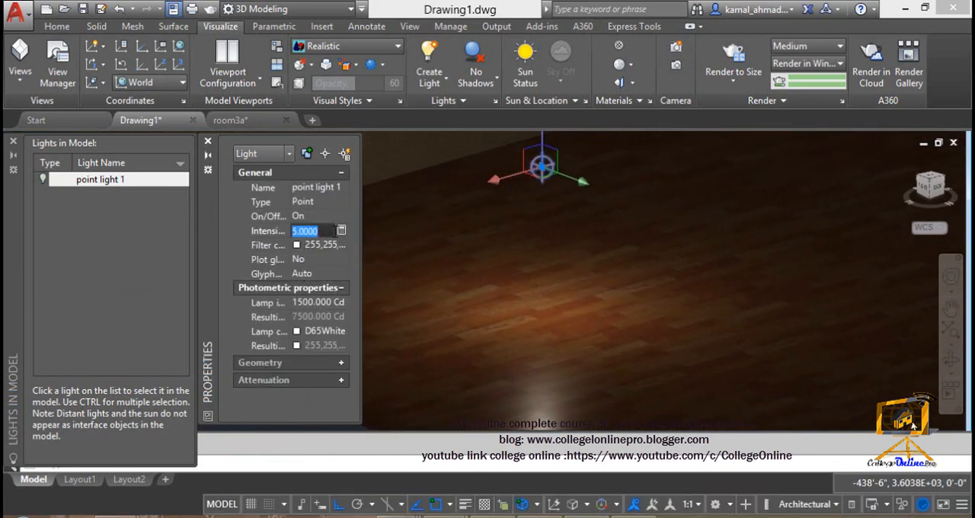
type("20")
key("Return")
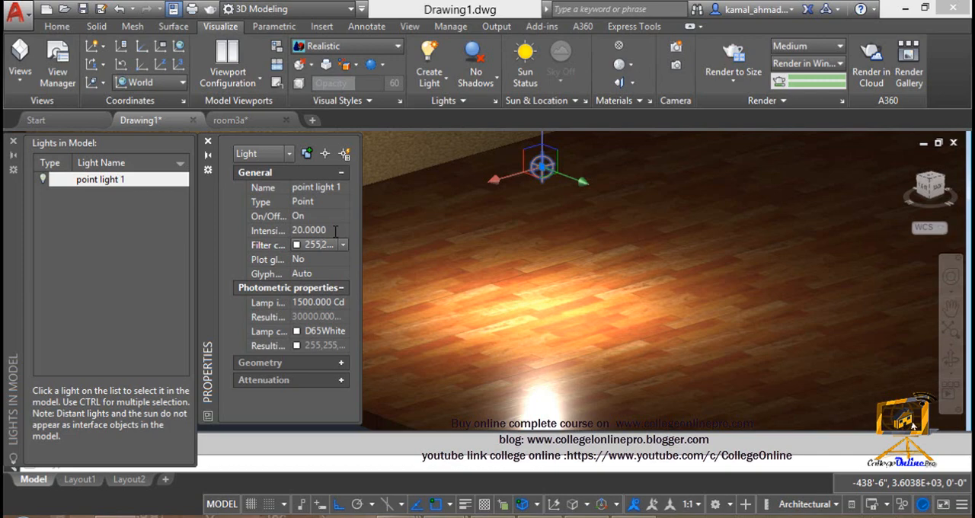
Step: Reduce the intensity factor of point light 1 to 2
left_click(335, 231)
type("2")
key("Return")
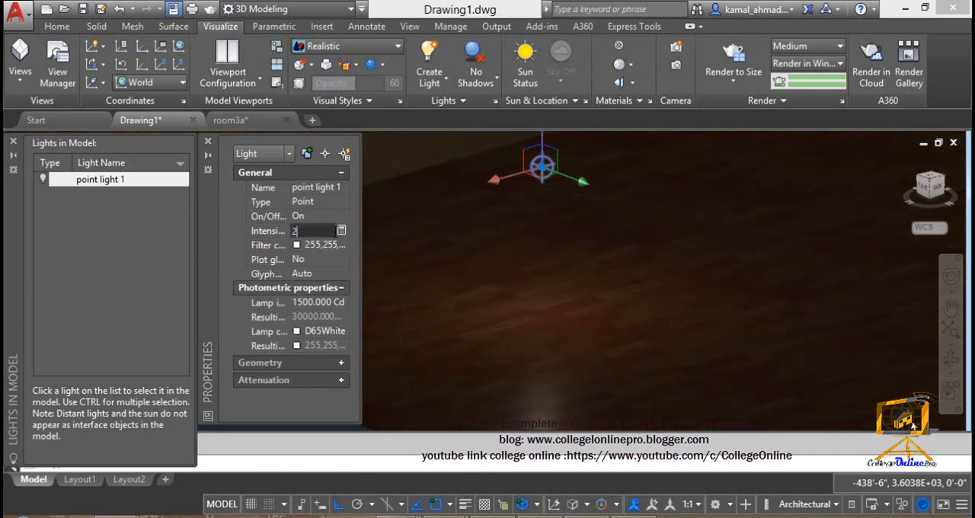
Step: Try Green as the filter color of point light 1 and clear the light's selection
left_click(322, 250)
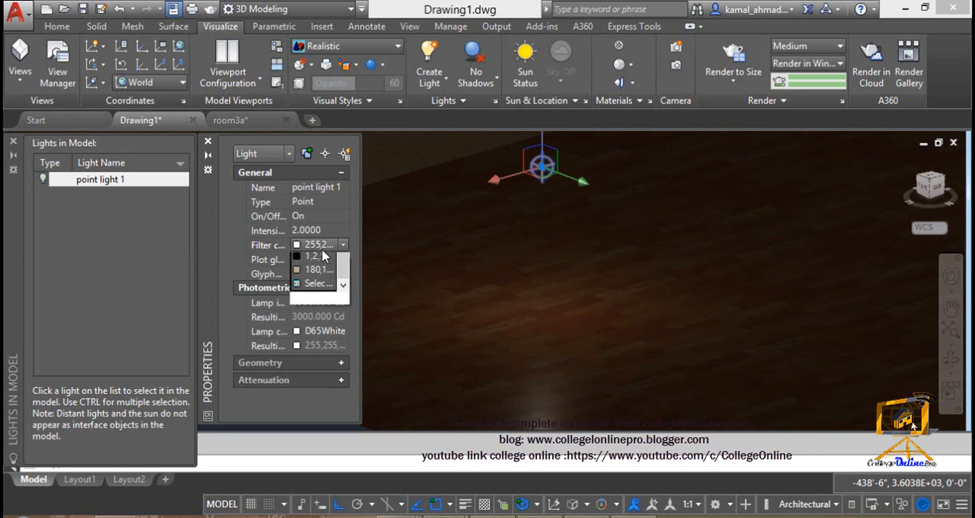
left_click_drag(340, 329, 353, 282)
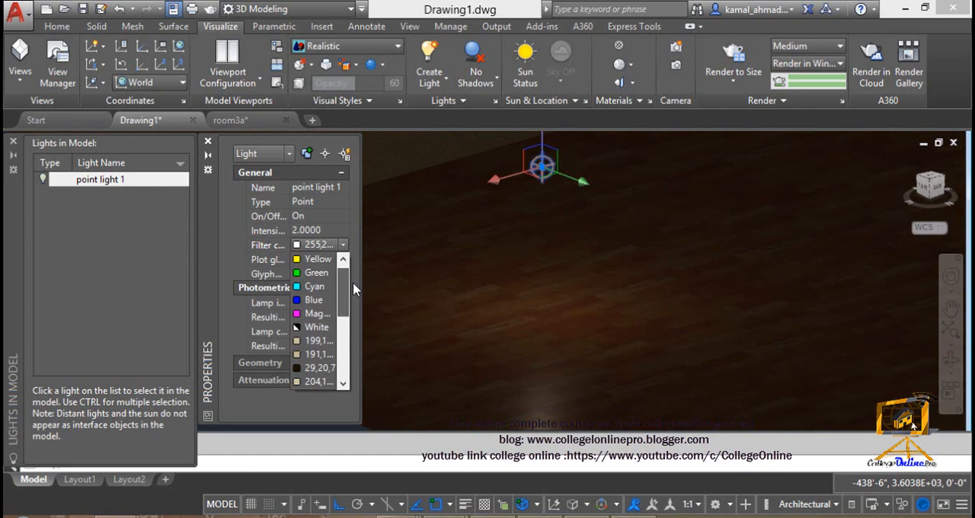
left_click(316, 273)
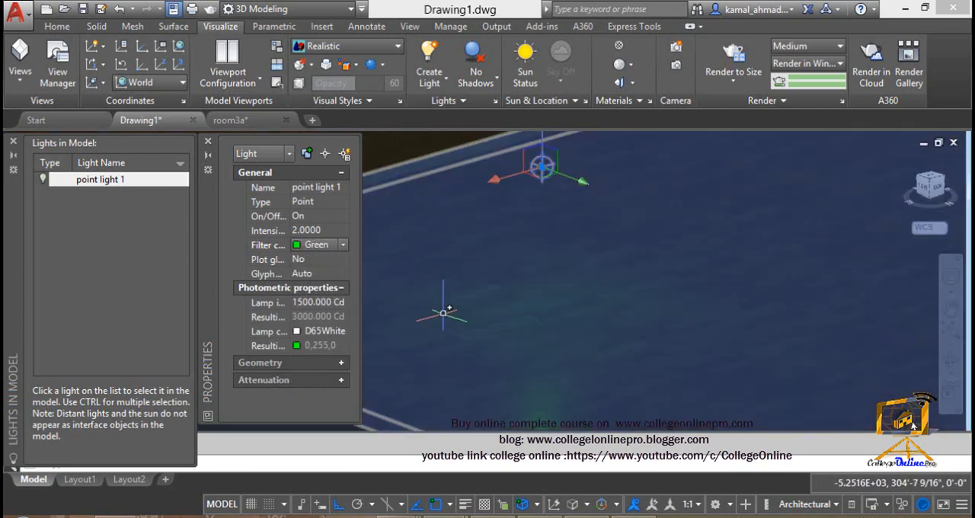
key("Escape")
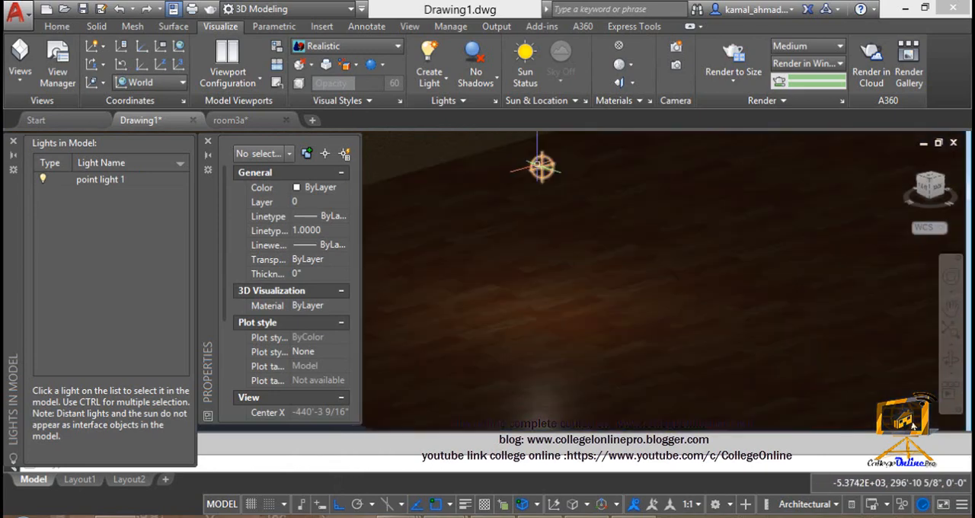
Step: Reselect the point light, set its lamp intensity to 2000 Cd and keep D65White as the lamp color
left_click(541, 167)
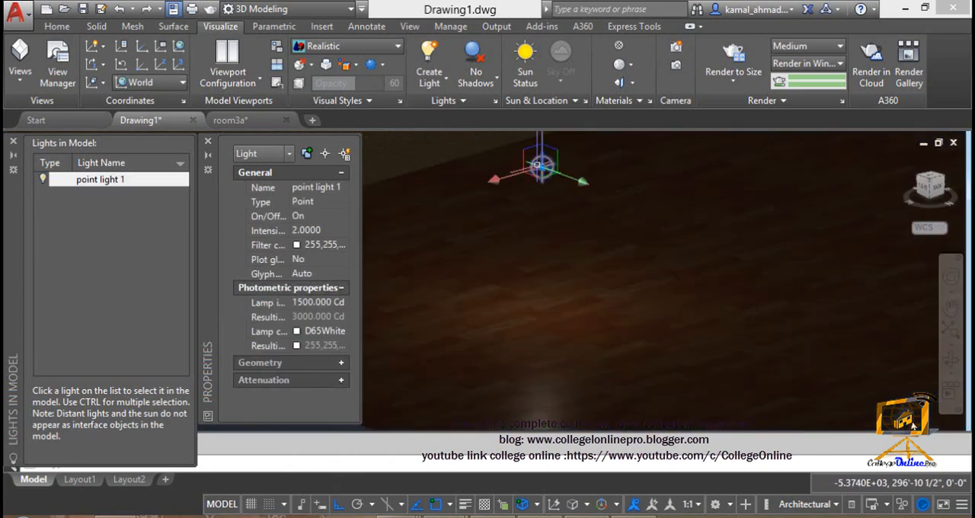
left_click(463, 331)
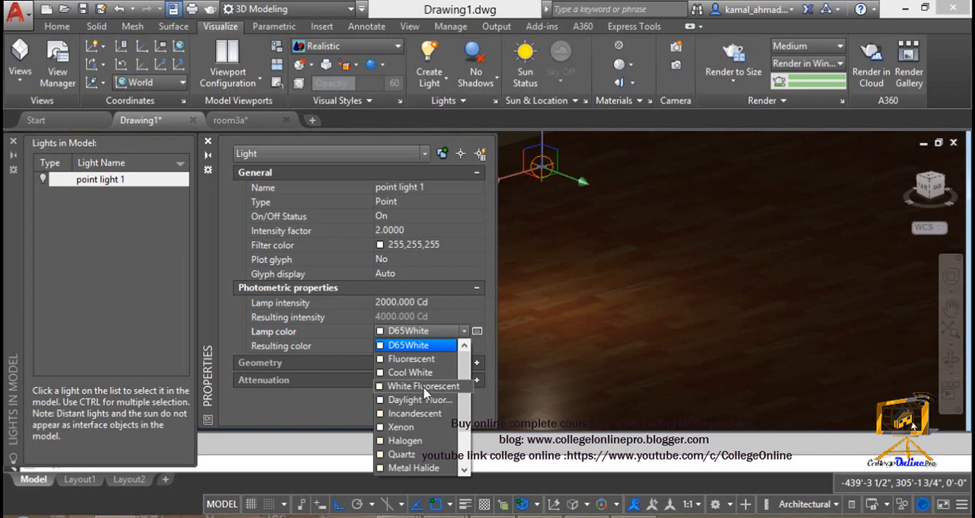
left_click(341, 345)
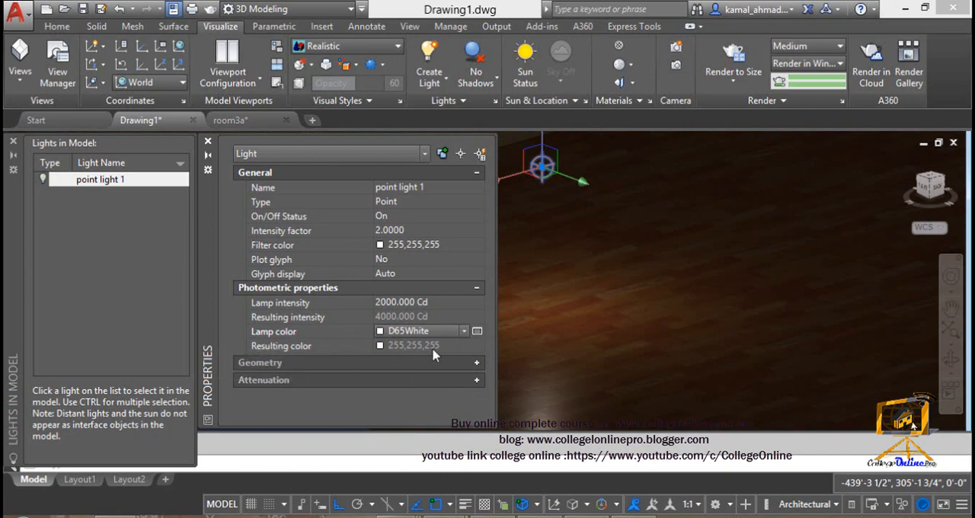
Step: Collapse the photometric properties of point light 1, expand its geometry properties and set Targeted to Yes
left_click(477, 287)
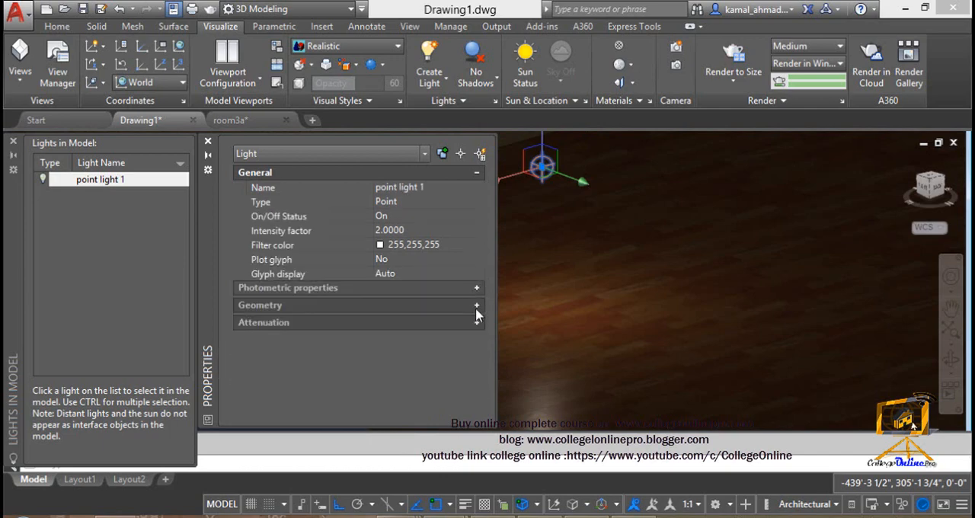
left_click(478, 305)
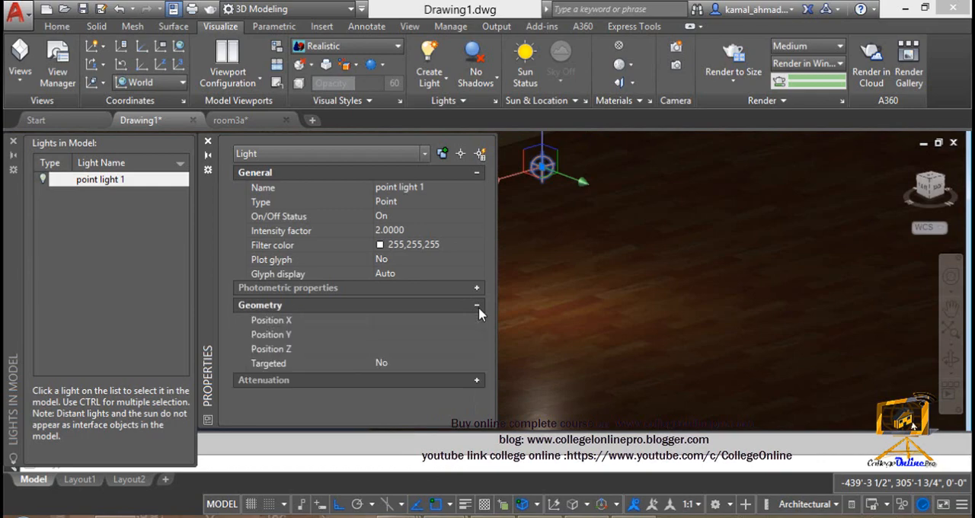
left_click(470, 365)
left_click(452, 374)
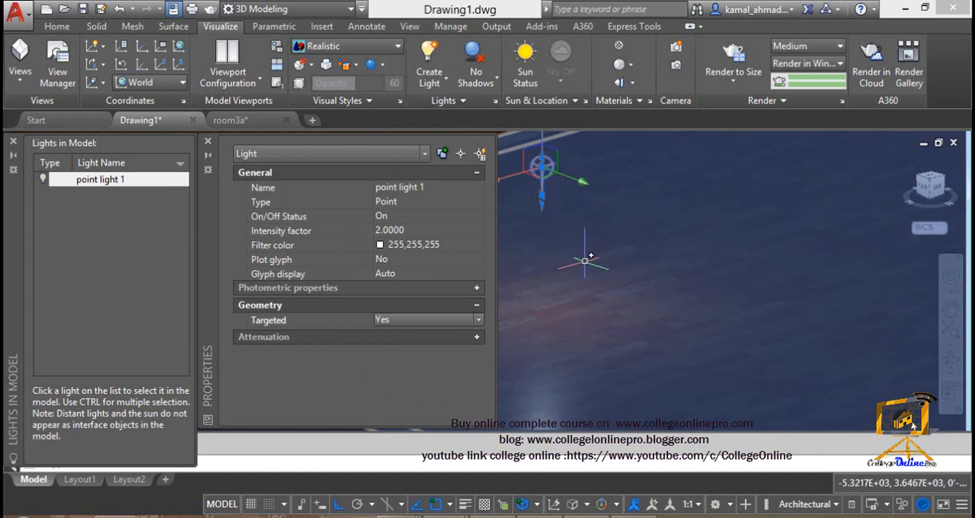
middle_click_drag(584, 262, 600, 272)
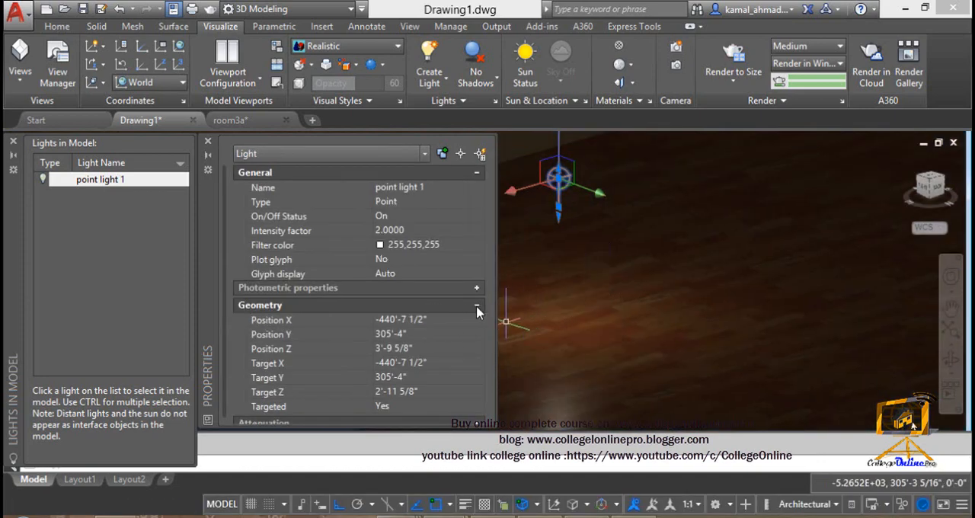
left_click(442, 404)
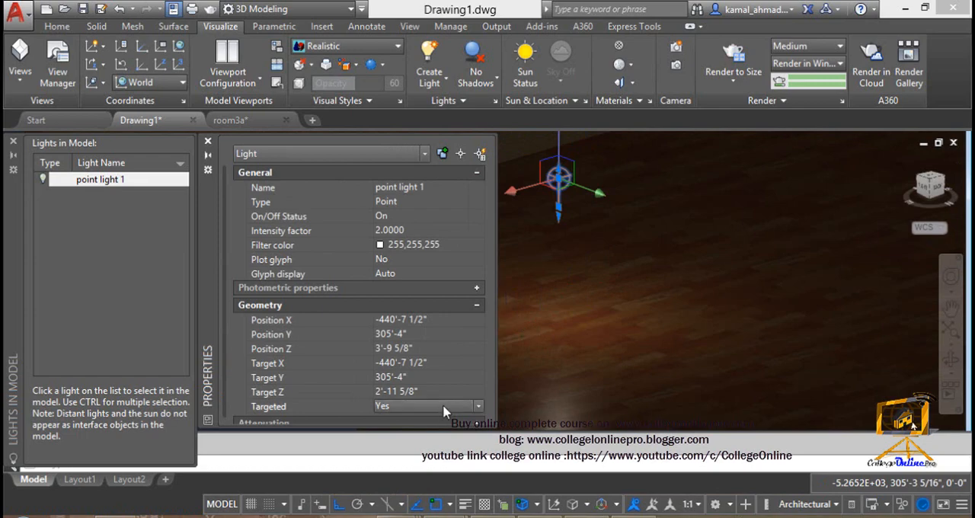
left_click(405, 408)
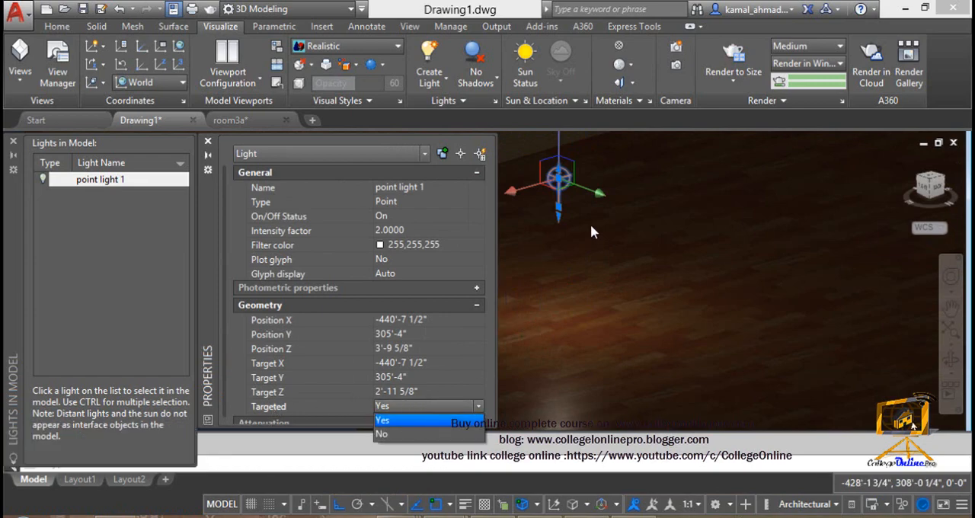
Step: Move the target of point light 1 straight down to a Target Z of -4 3/8" and clear the selection
left_click(558, 211)
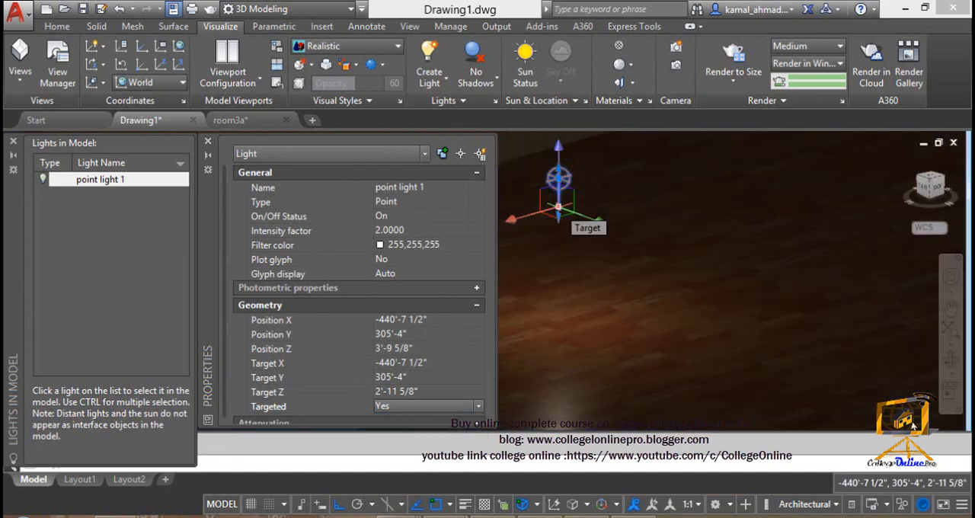
left_click(559, 320)
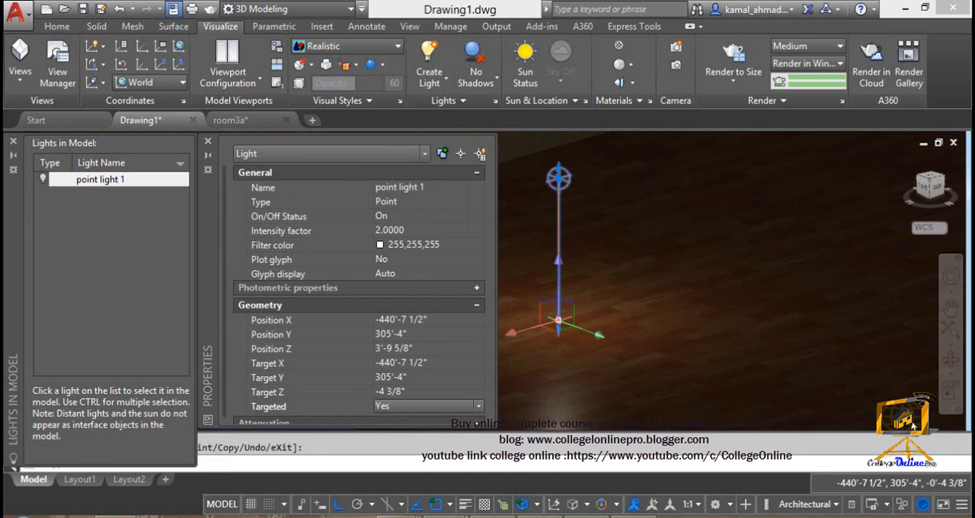
key("Escape")
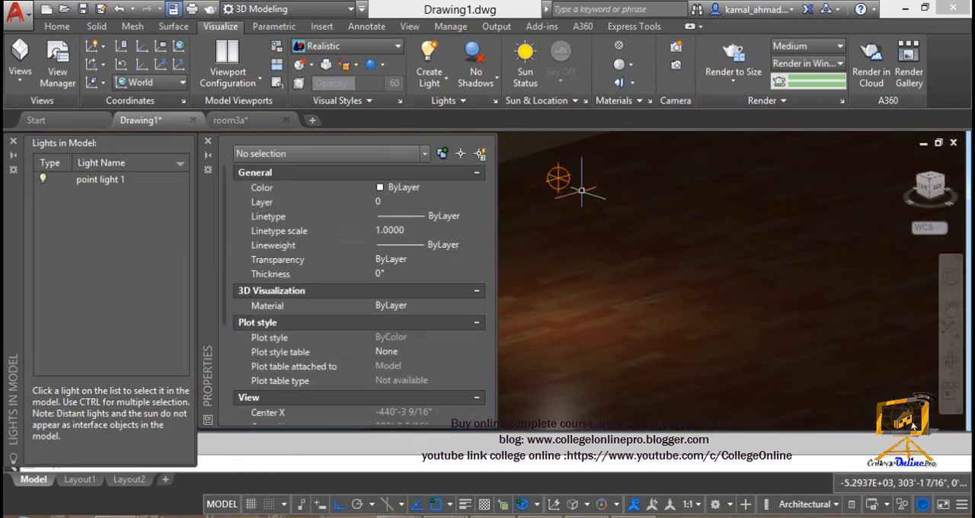
Step: Reselect point light 1 and shift its target along the X axis to a Target X of about -442'-11 3/16"
left_click(559, 178)
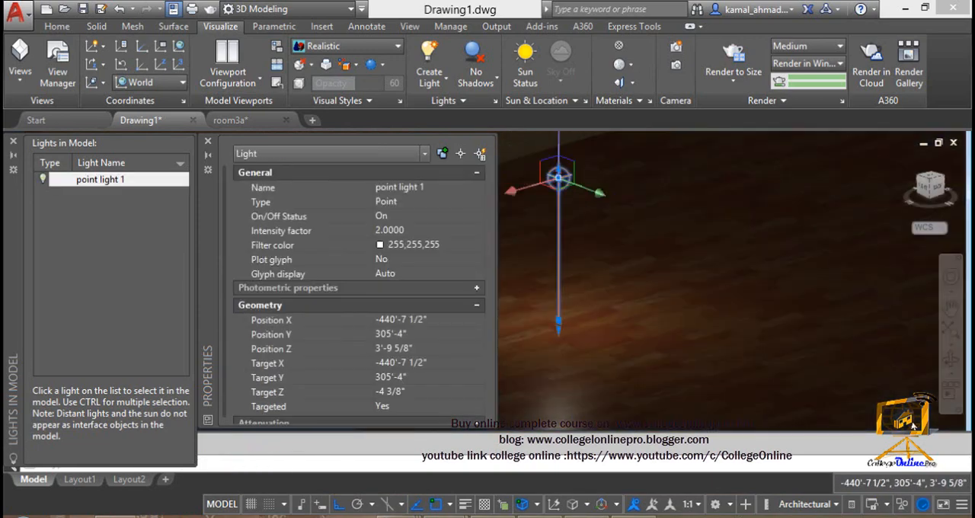
left_click(559, 320)
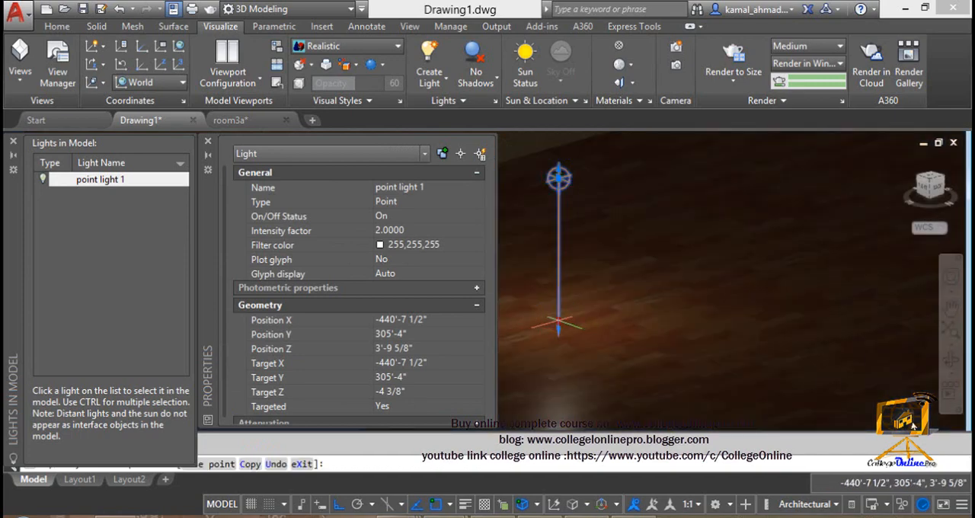
left_click(562, 318)
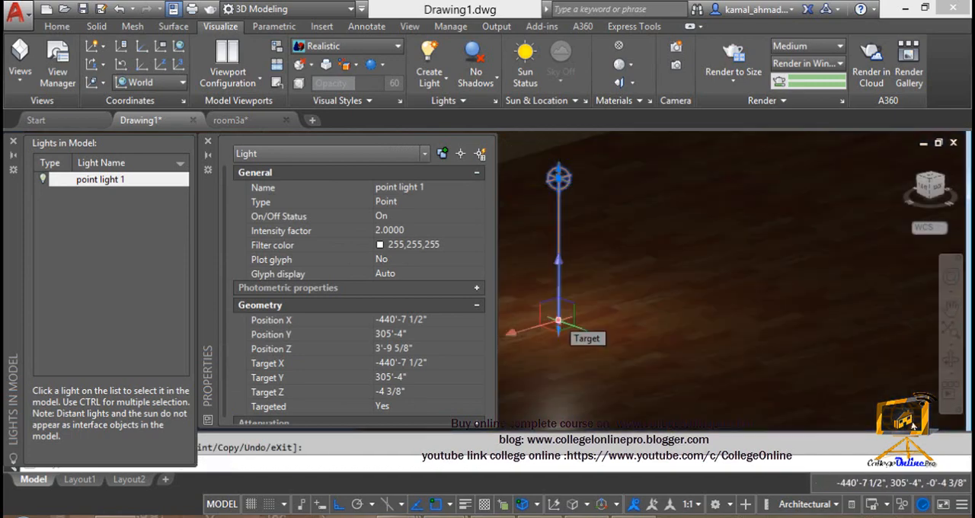
left_click(519, 331)
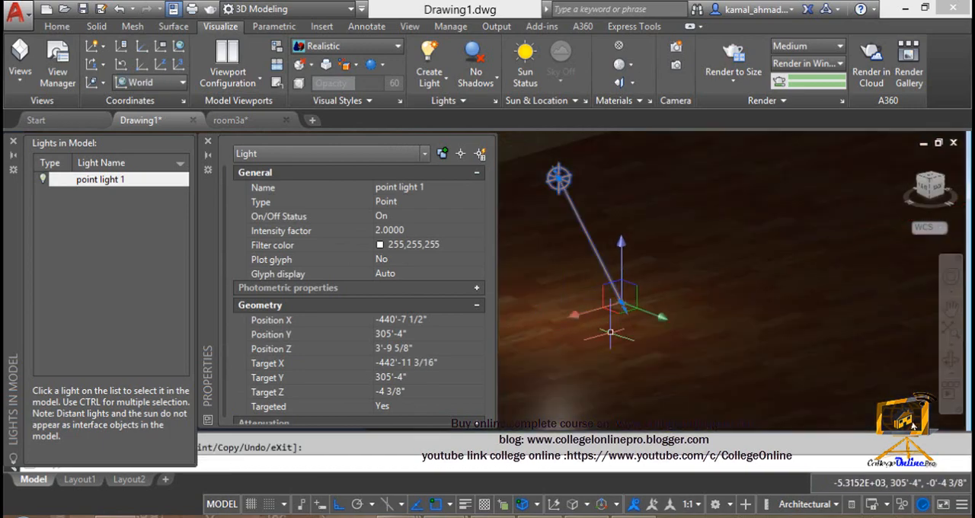
left_click(575, 387)
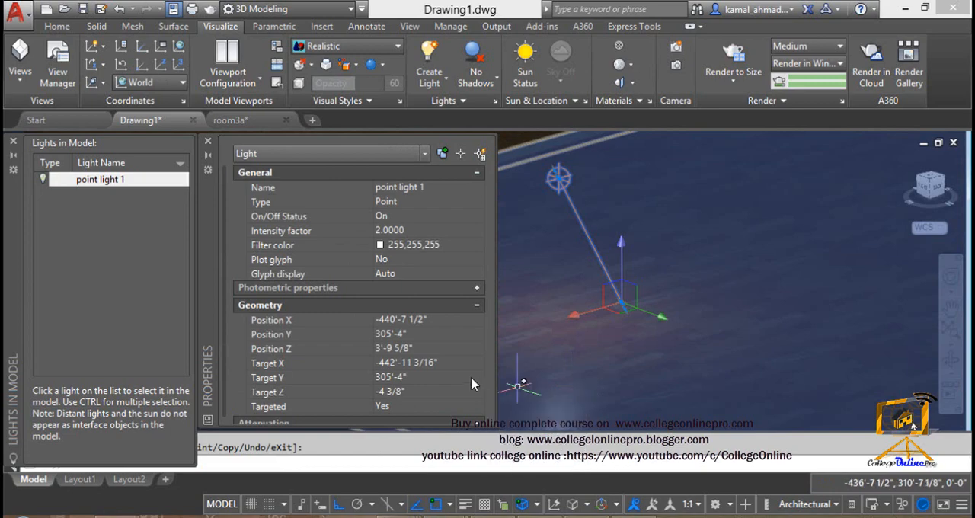
Step: Set the Targeted property of point light 1 back to No
left_click(468, 406)
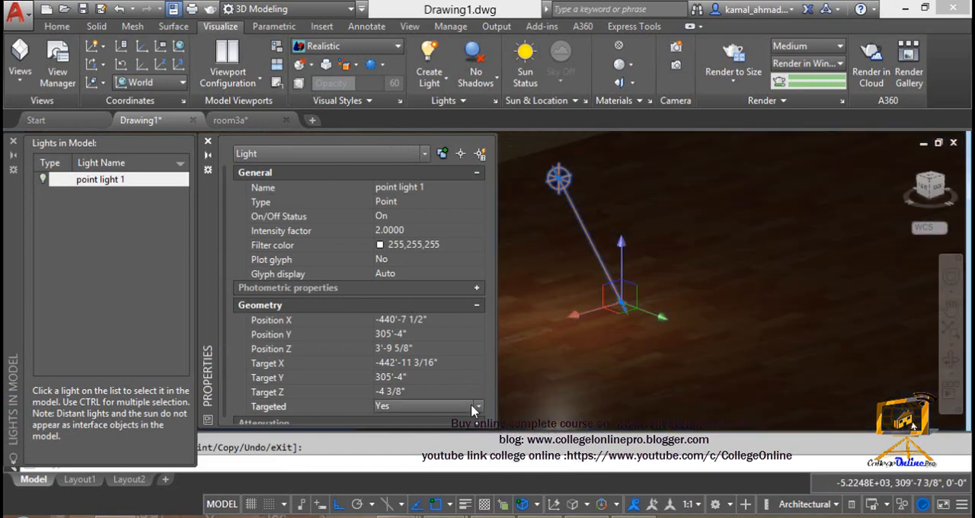
left_click(477, 406)
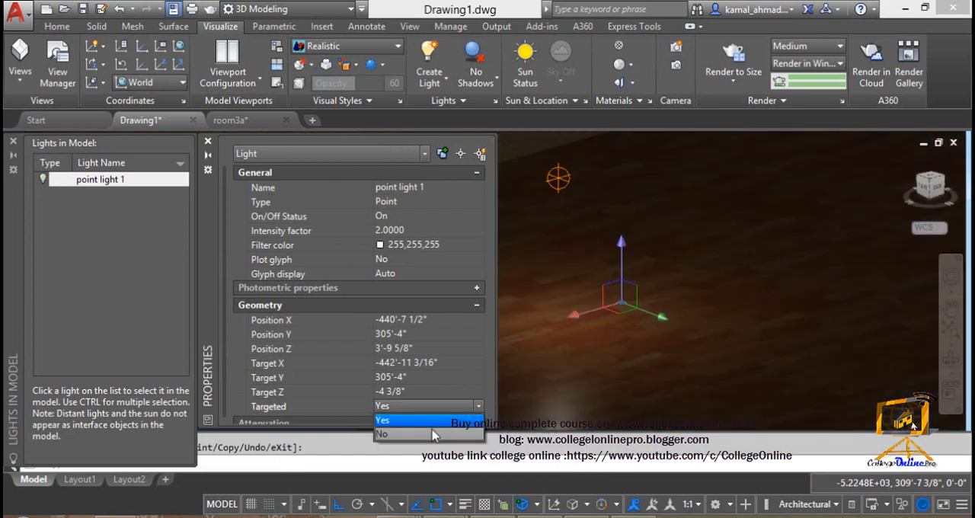
left_click(431, 434)
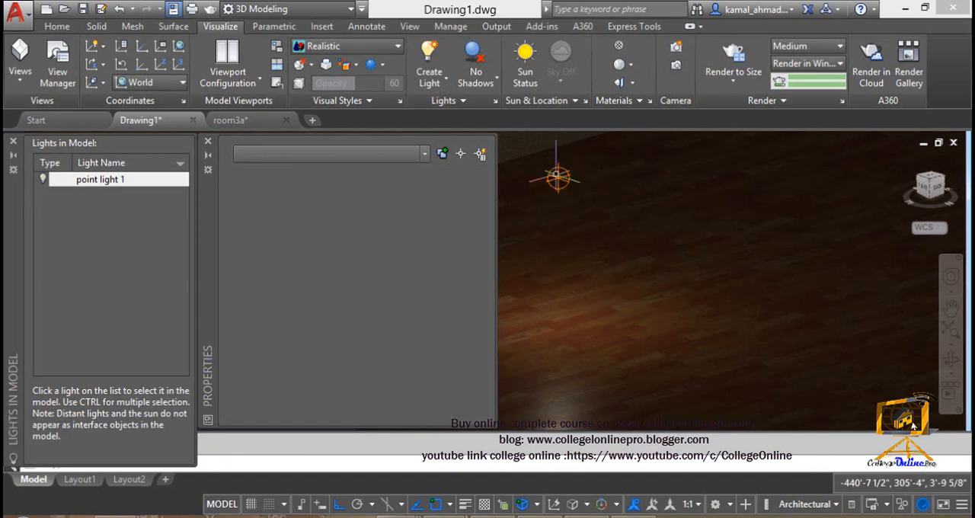
left_click(467, 381)
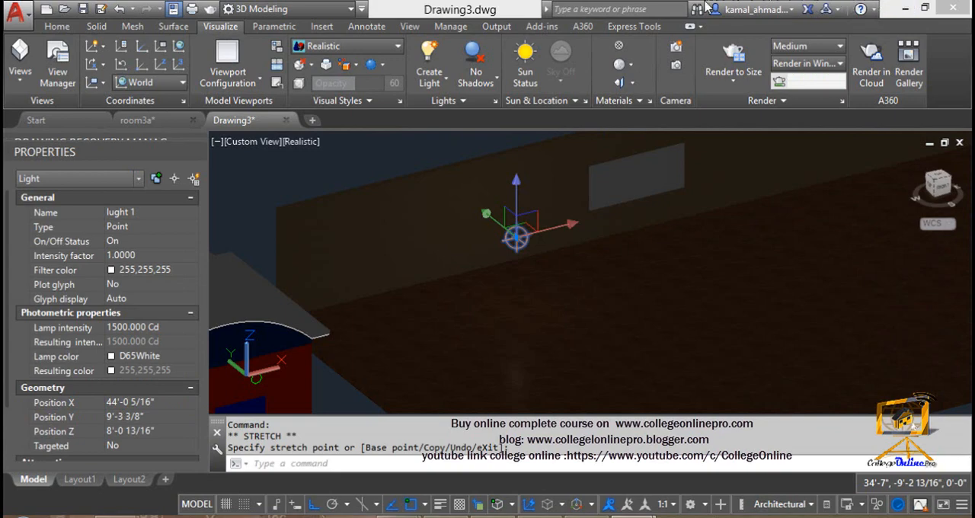
Step: In Drawing3, list the lights in the model, select lught 1, collapse the list and move the light's properties beside it
mouse_move(577, 186)
middle_mouse_down()
mouse_move(521, 220)
mouse_move(569, 172)
middle_mouse_up()
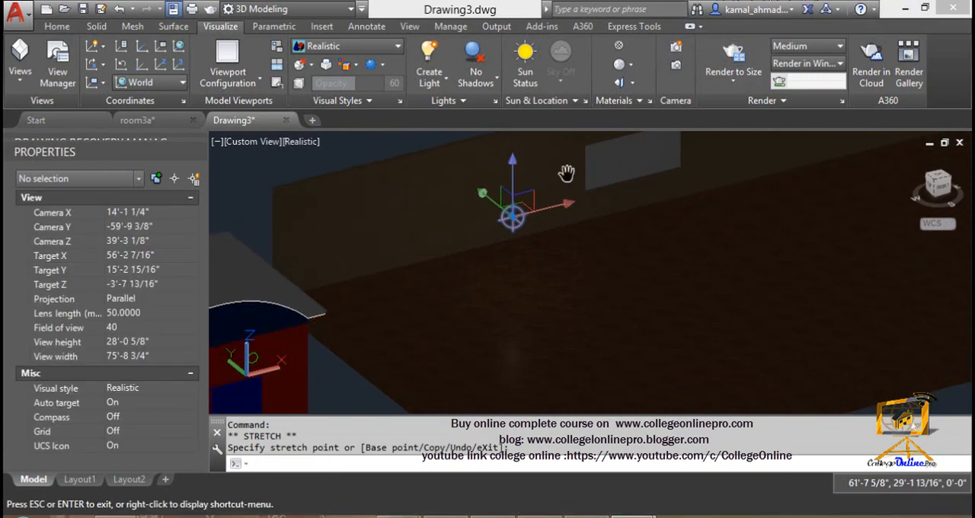
middle_click_drag(558, 274, 473, 263, "shift")
scroll(503, 278, "up", 1)
middle_click_drag(524, 288, 534, 261)
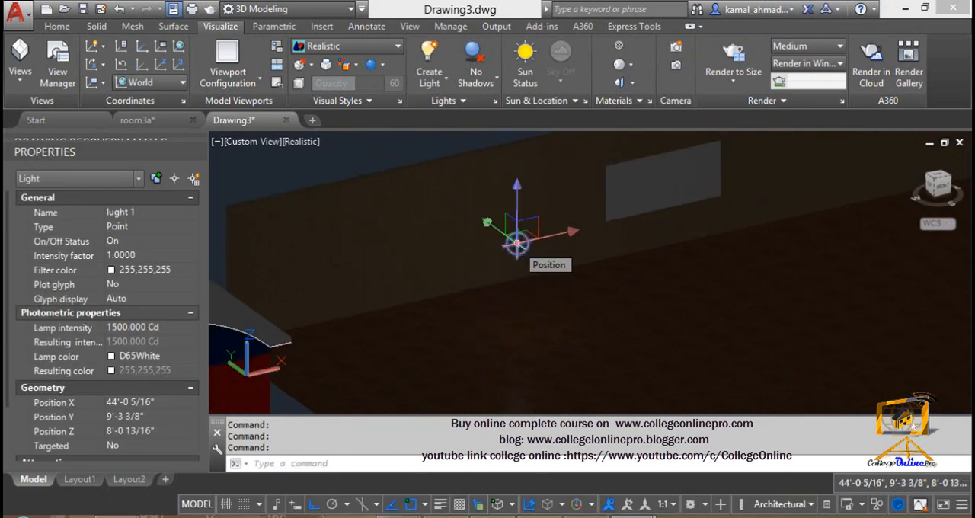
left_click(495, 101)
left_click(76, 180)
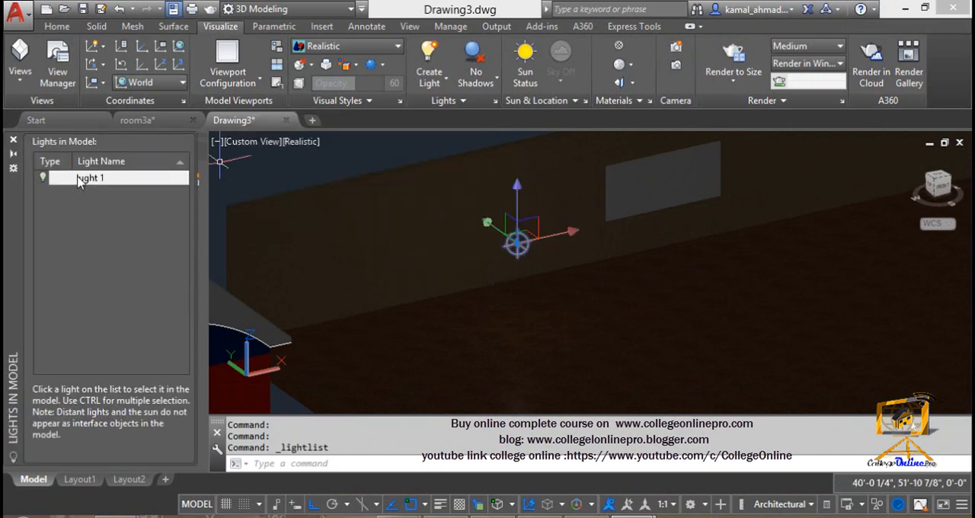
right_click(79, 181)
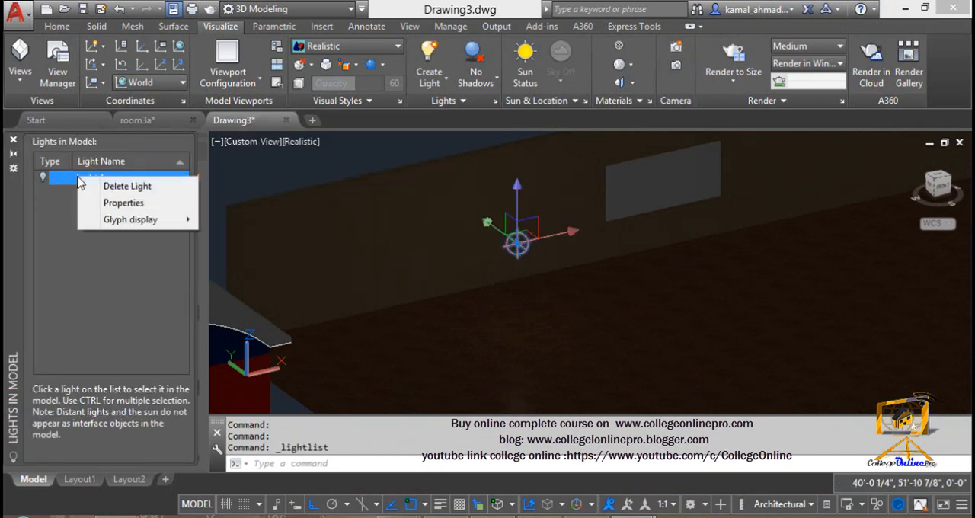
left_click(115, 202)
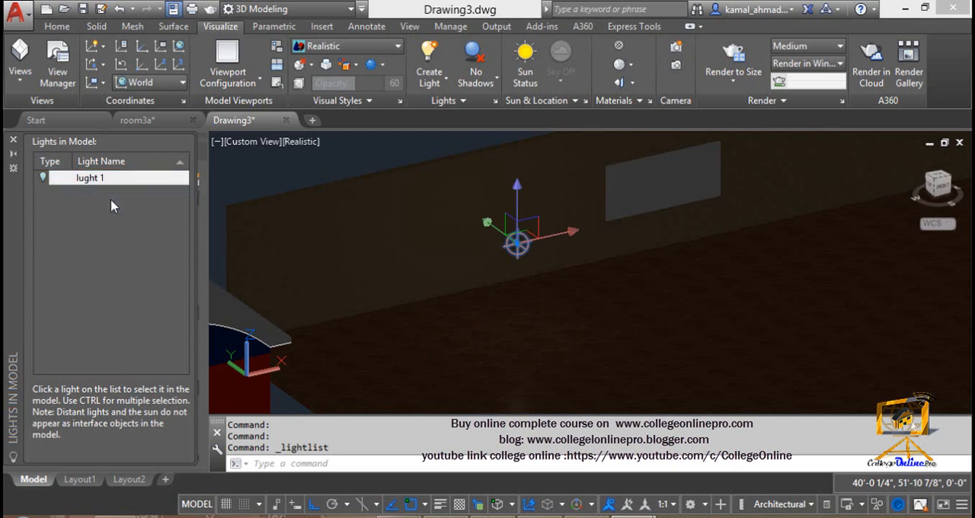
left_click(85, 186)
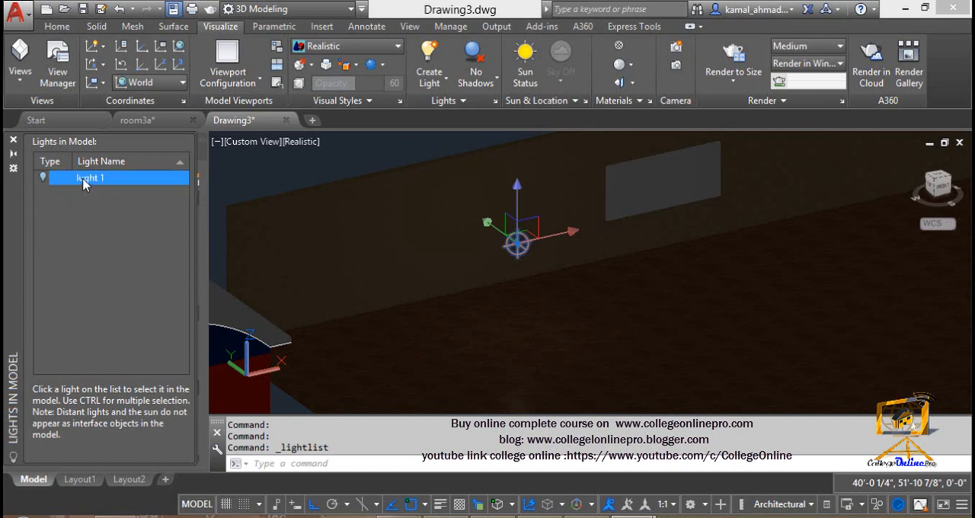
left_click(14, 154)
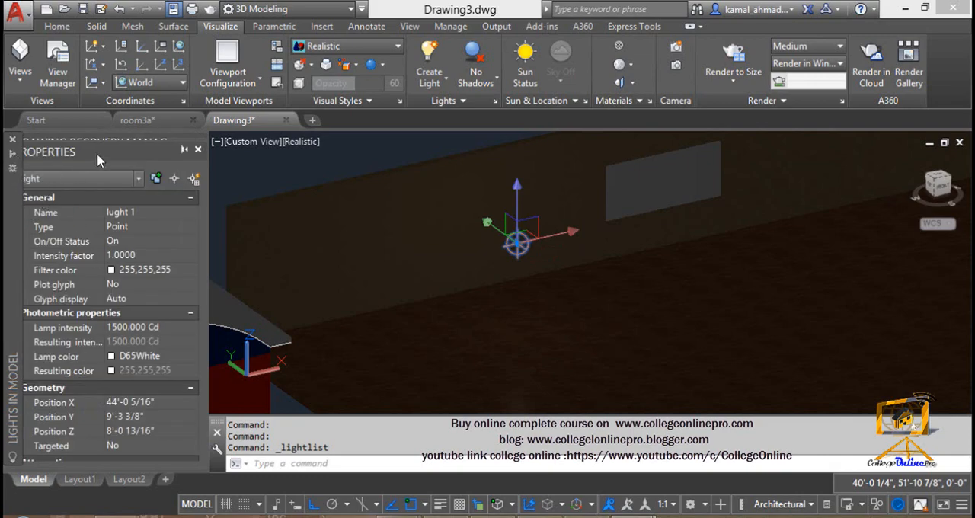
left_click_drag(97, 154, 226, 149)
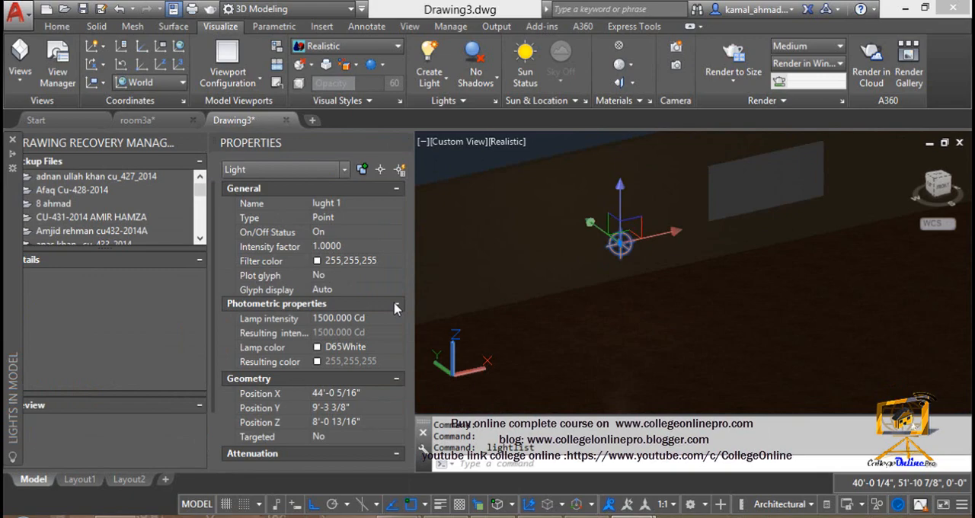
Step: Collapse the geometry and attenuation properties of lught 1 and set its intensity factor to 20
left_click(375, 263)
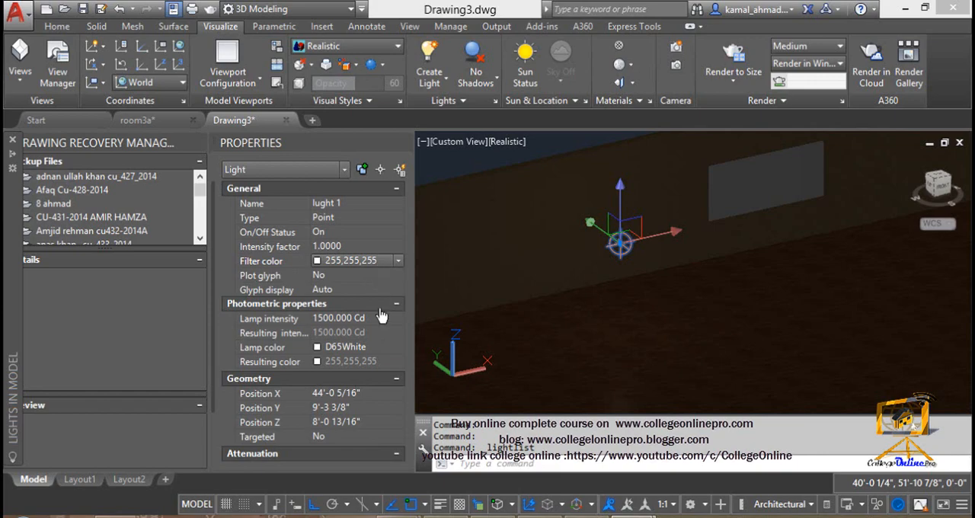
left_click(398, 453)
left_click(396, 378)
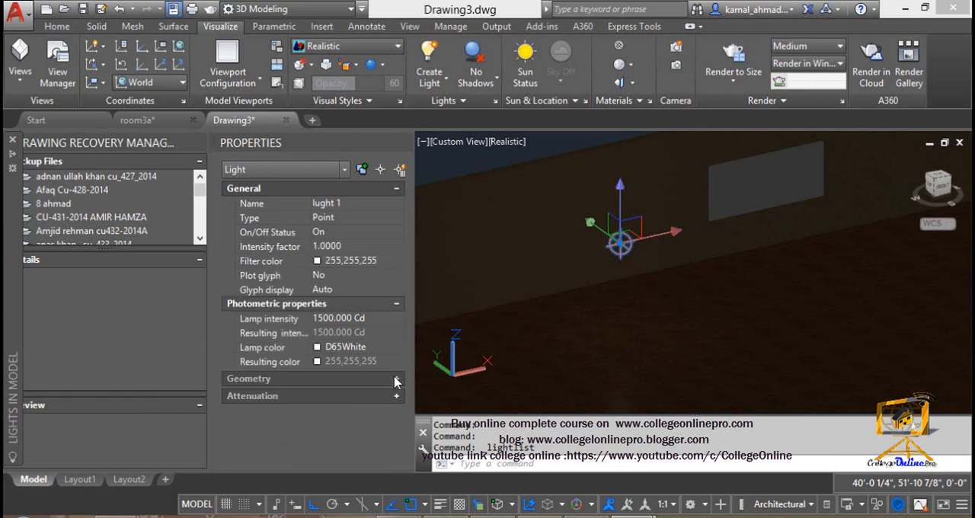
left_click(396, 189)
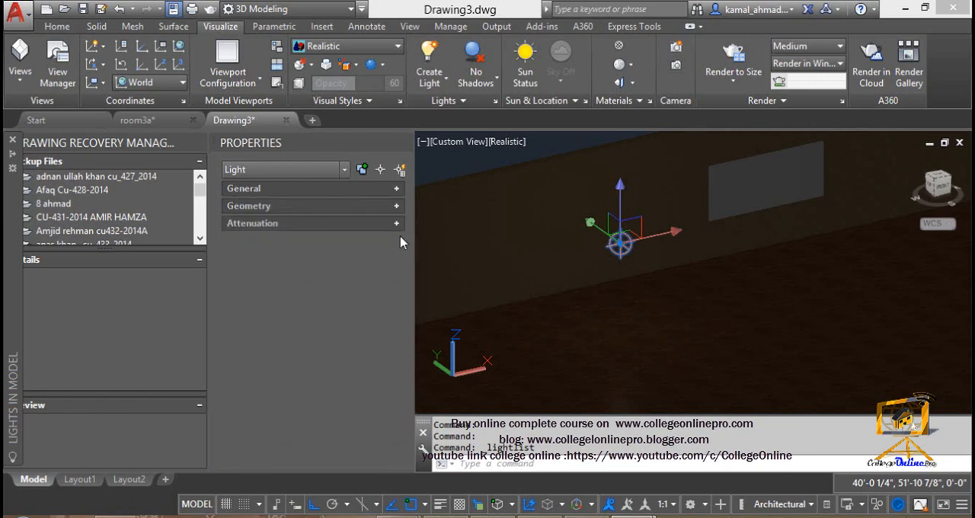
left_click(397, 189)
left_click(363, 248)
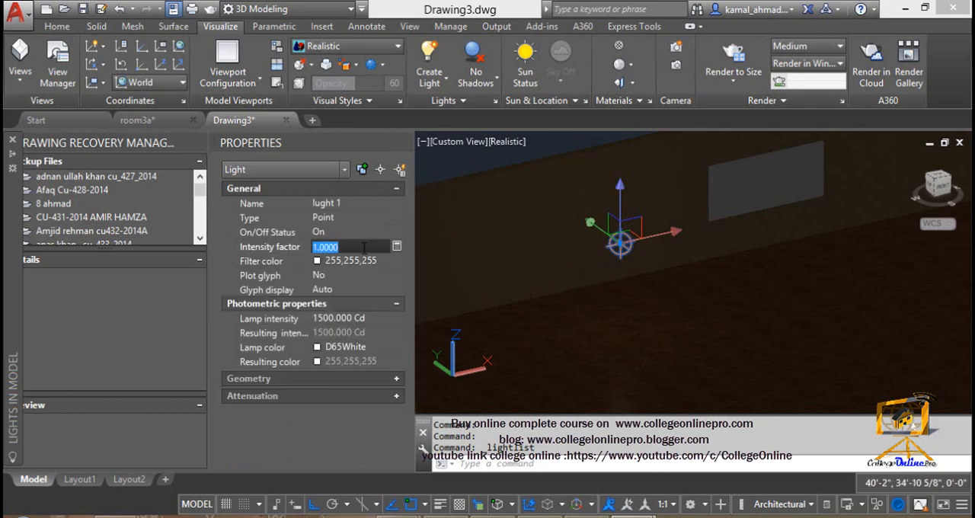
type("20")
key("Return")
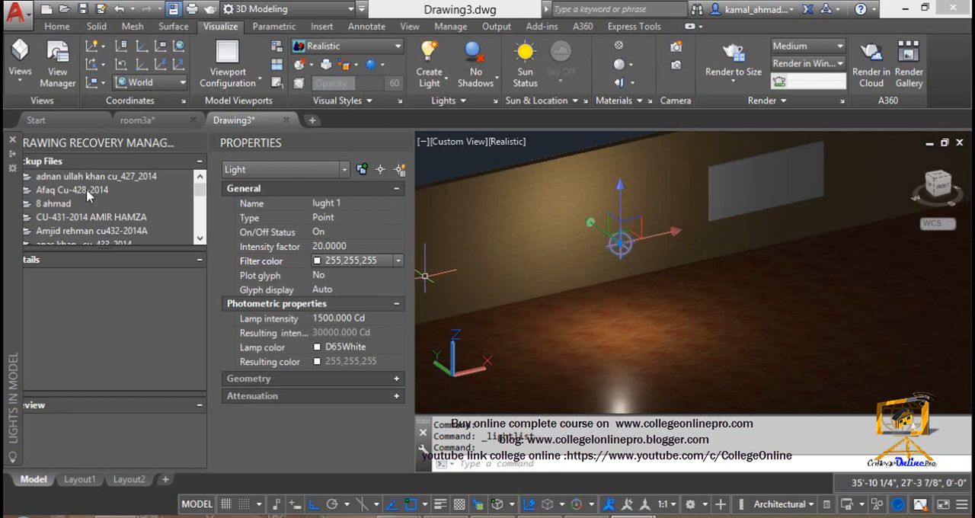
Step: Change the type of lught 1 from Point to Spotlight and check its attenuation properties
left_click(397, 219)
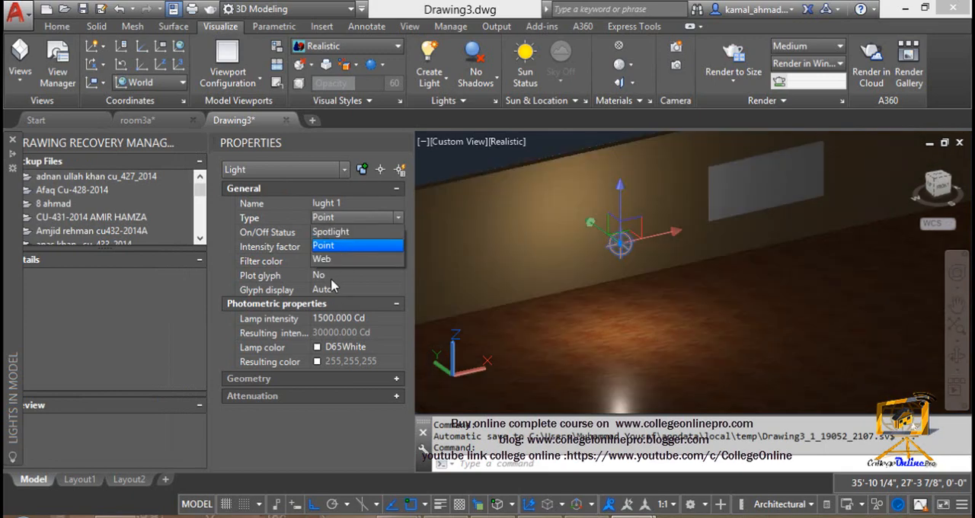
left_click(331, 231)
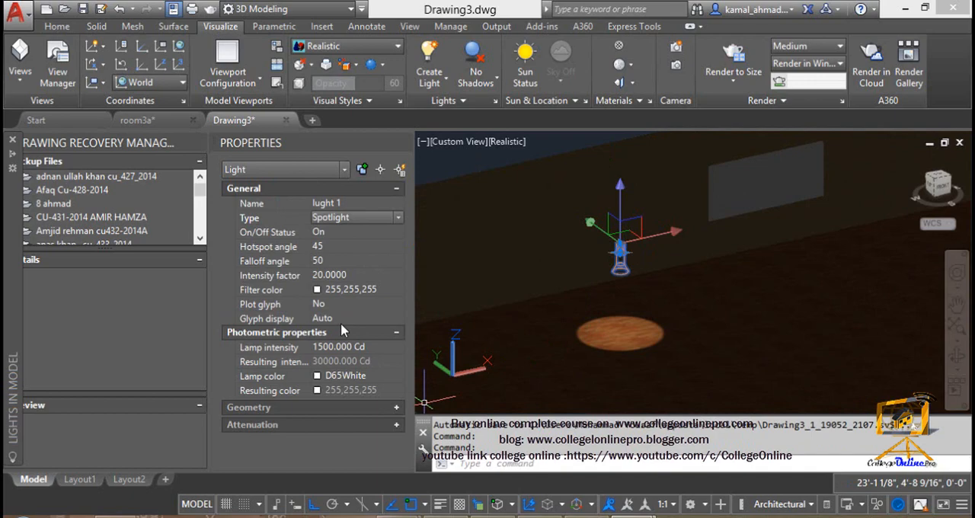
left_click(397, 426)
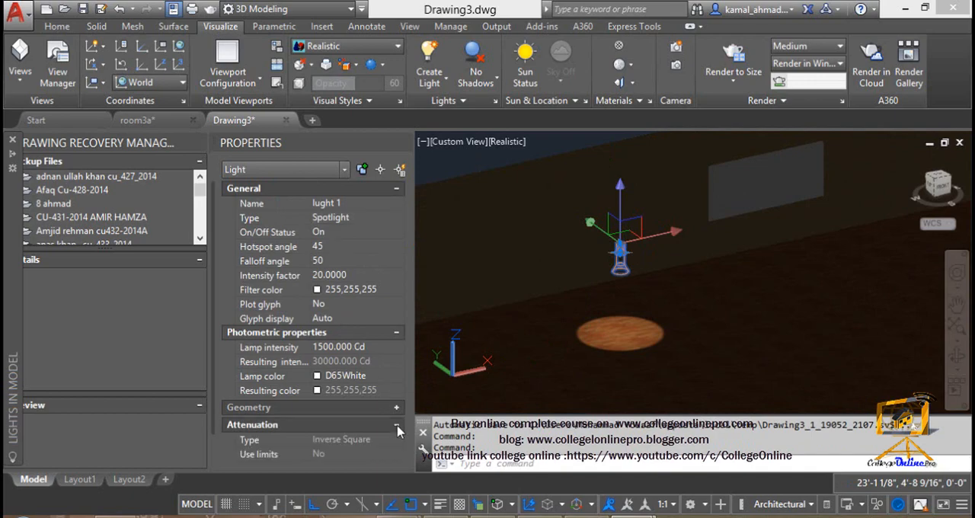
left_click(397, 426)
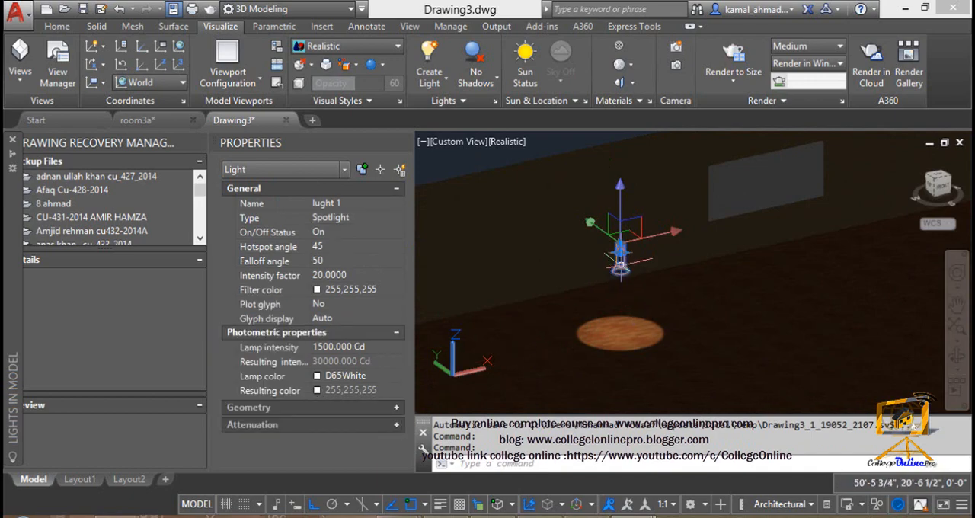
Step: Raise spotlight lught 1 vertically above the floor, clear the accidental wall selection and reselect only the light
left_click(620, 265)
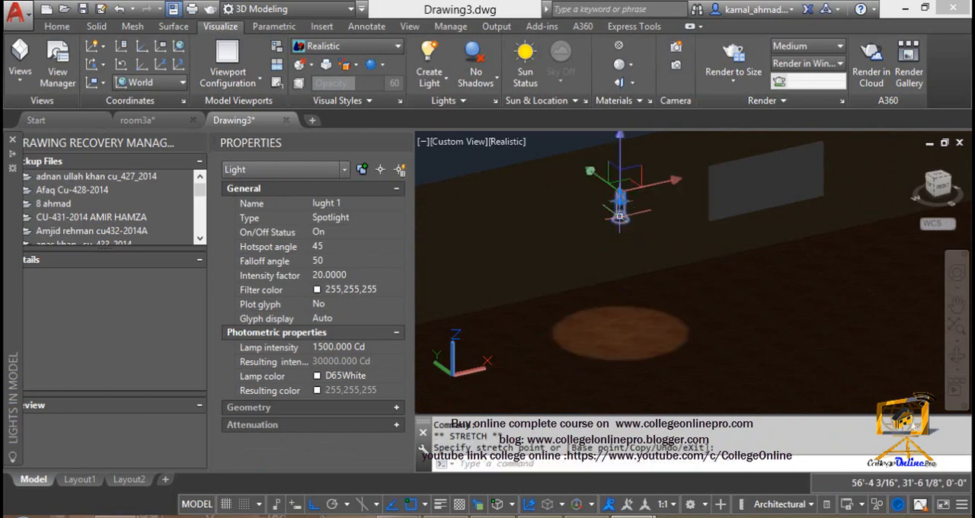
left_click(600, 202)
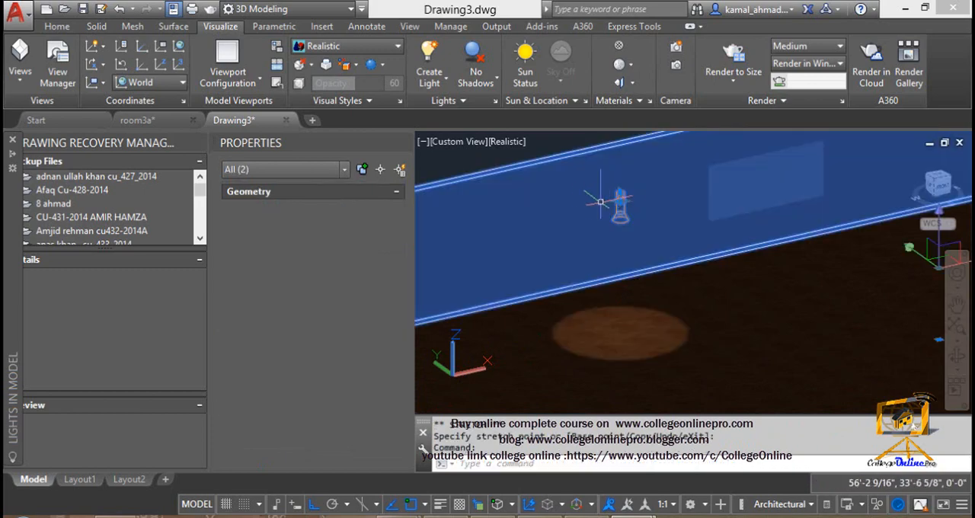
scroll(606, 206, "up", 4)
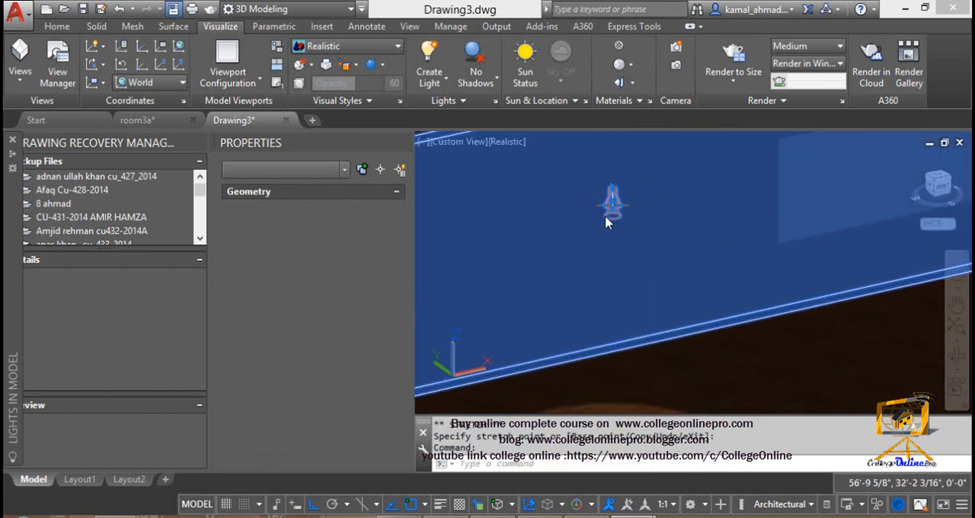
key("Escape")
left_click(611, 243)
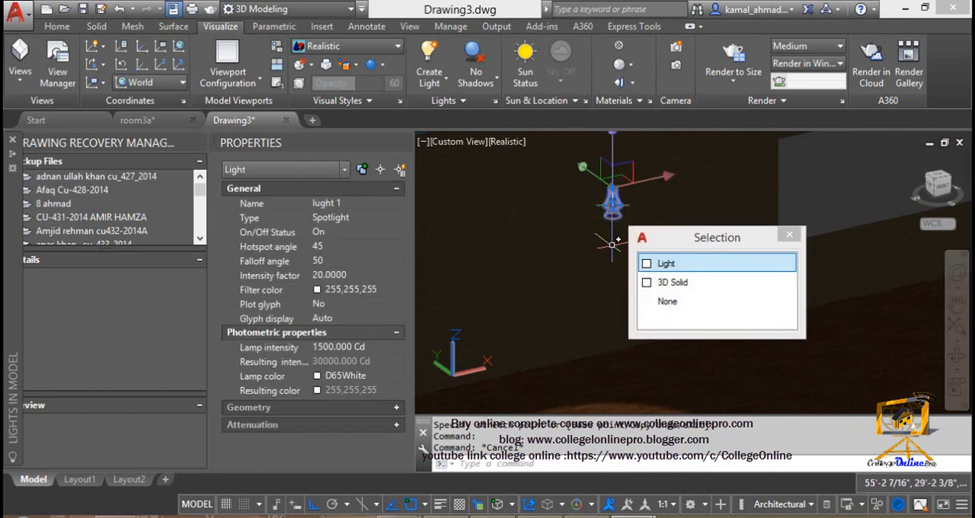
left_click(789, 235)
Step: Set the hotspot angle of spotlight lught 1 to 100 and view the lit area on the floor
left_click(329, 247)
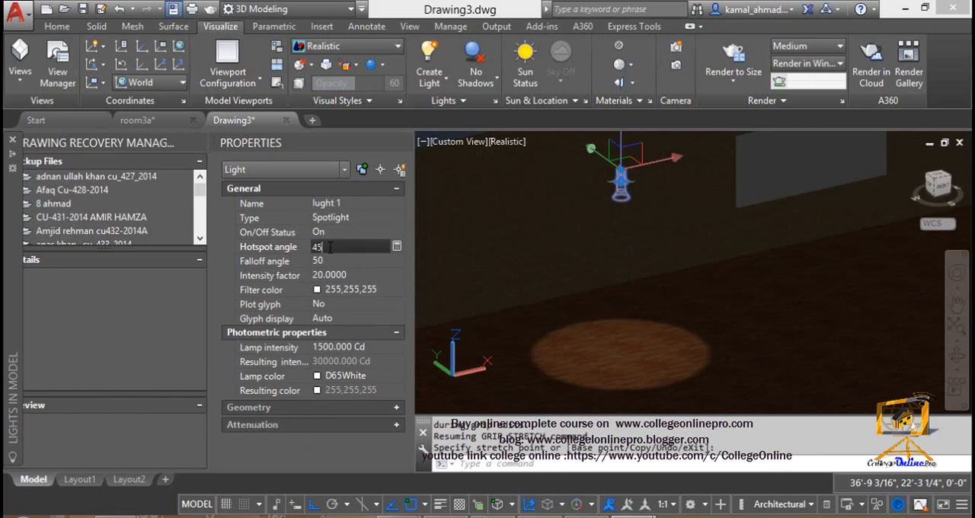
left_click(342, 260)
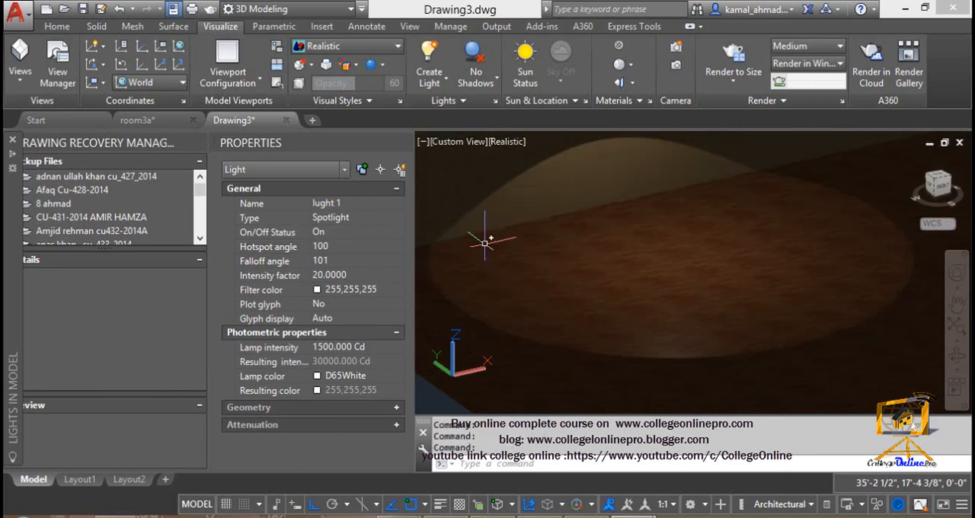
middle_click_drag(457, 263, 463, 266, "shift")
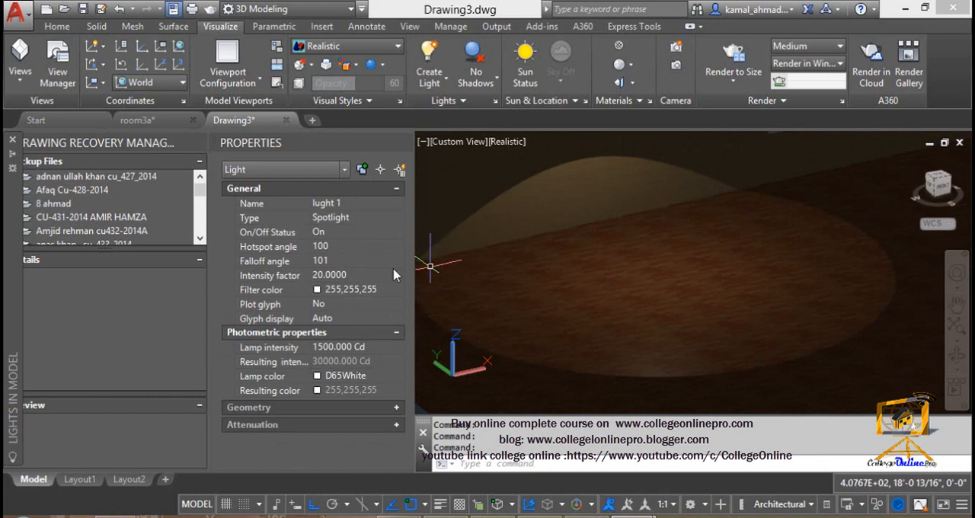
Step: Set the falloff angle of spotlight lught 1 to 50
left_click(333, 245)
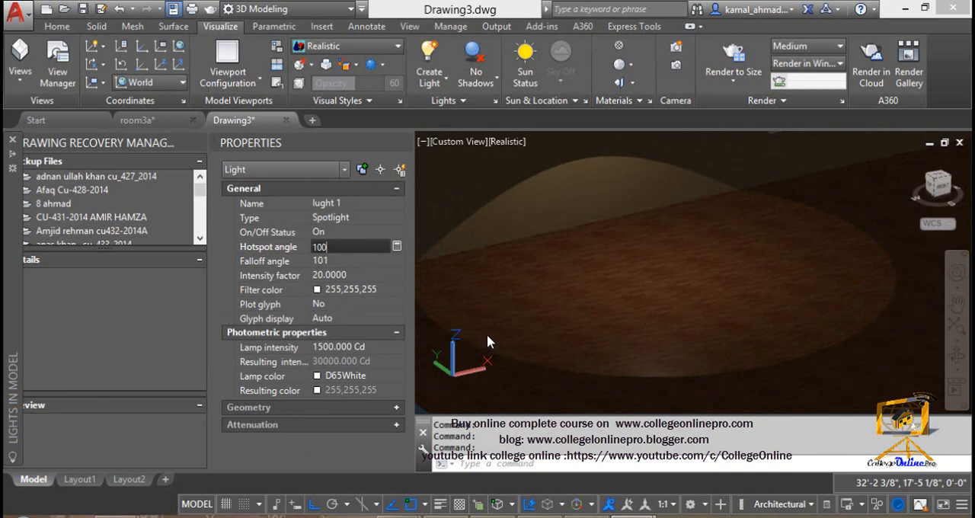
left_click(299, 256)
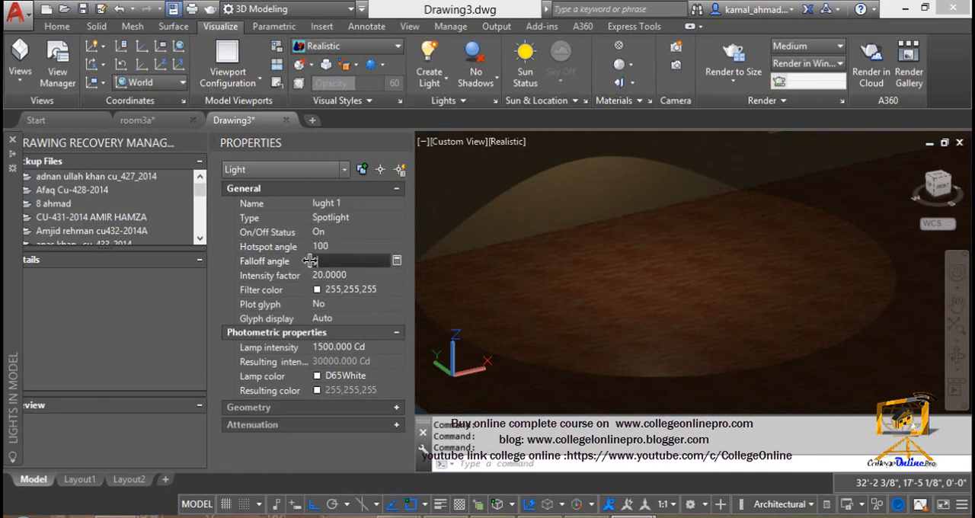
type("50")
left_click(336, 275)
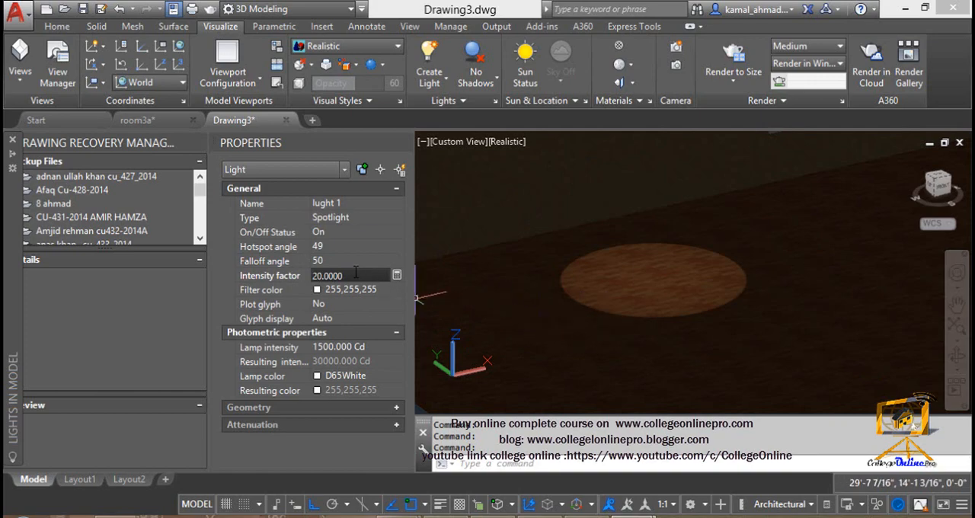
Step: Set the hotspot angle of spotlight lught 1 to 50 and its falloff angle to 100
left_click(347, 247)
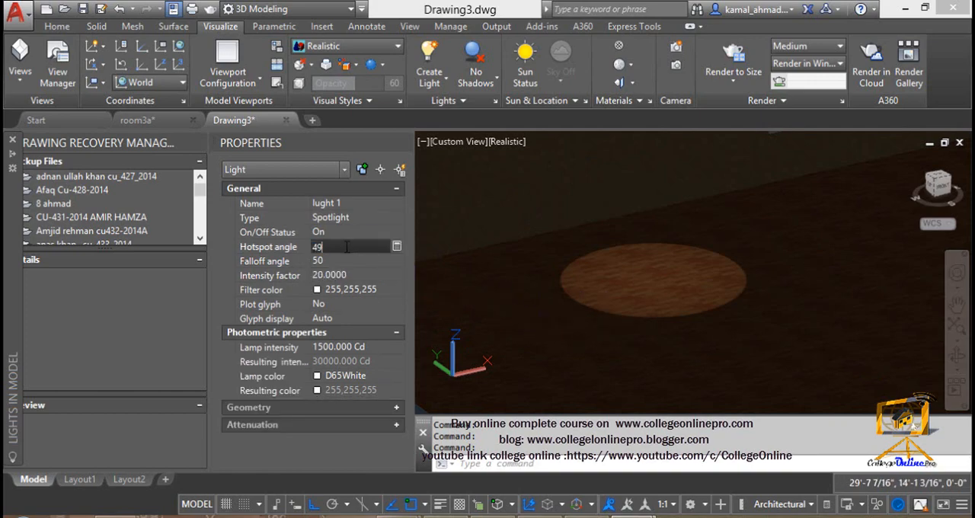
left_click(288, 252)
type("50")
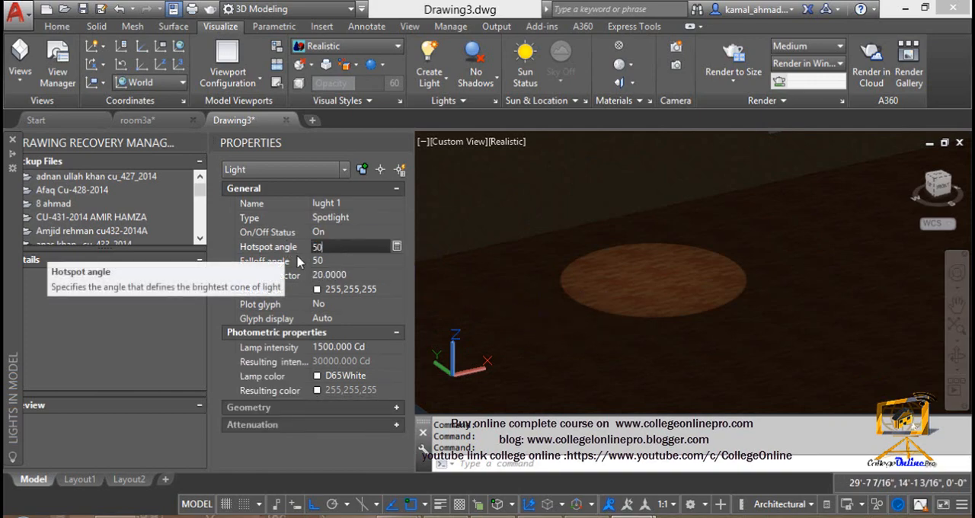
left_click(332, 262)
type("100")
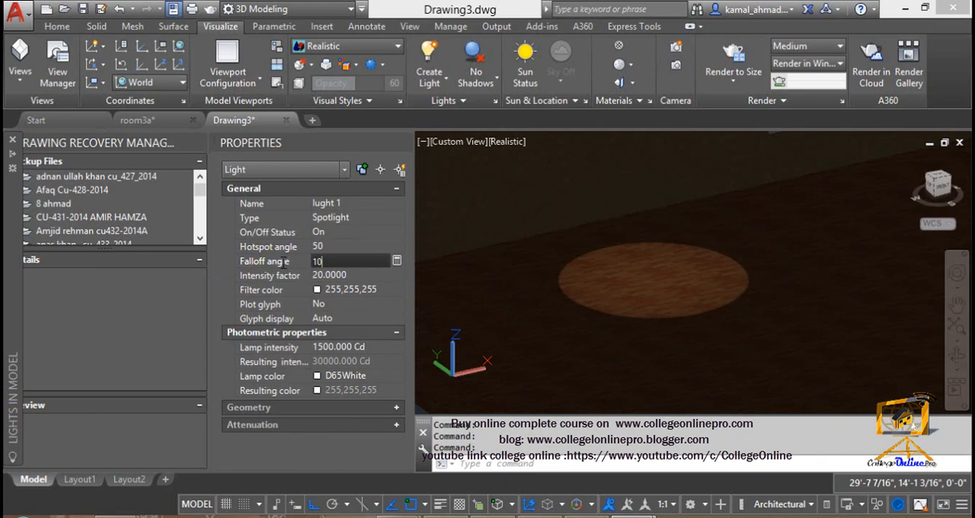
key("Tab")
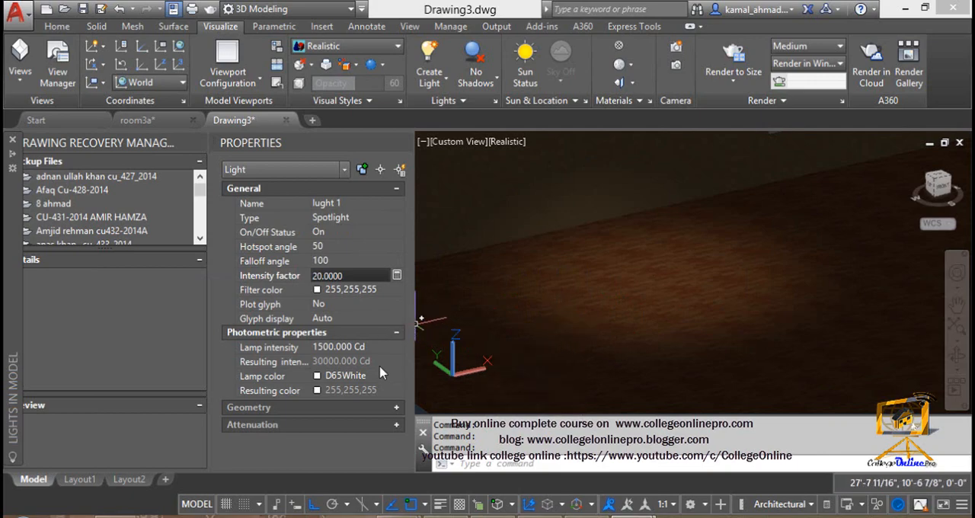
left_click(379, 232)
left_click(388, 233)
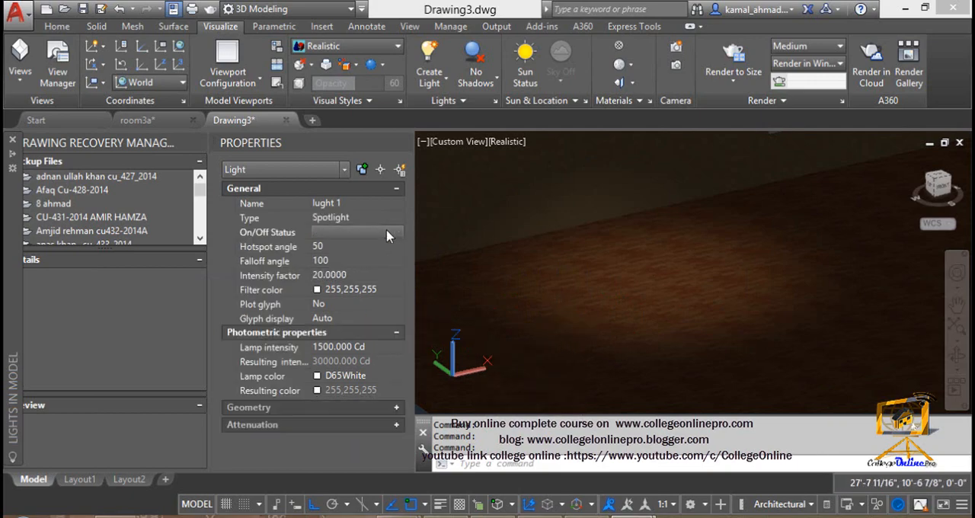
left_click(389, 233)
Step: Change the type of lught 1 from Spotlight to Web and lower the light vertically towards the floor
middle_click_drag(595, 260, 593, 285)
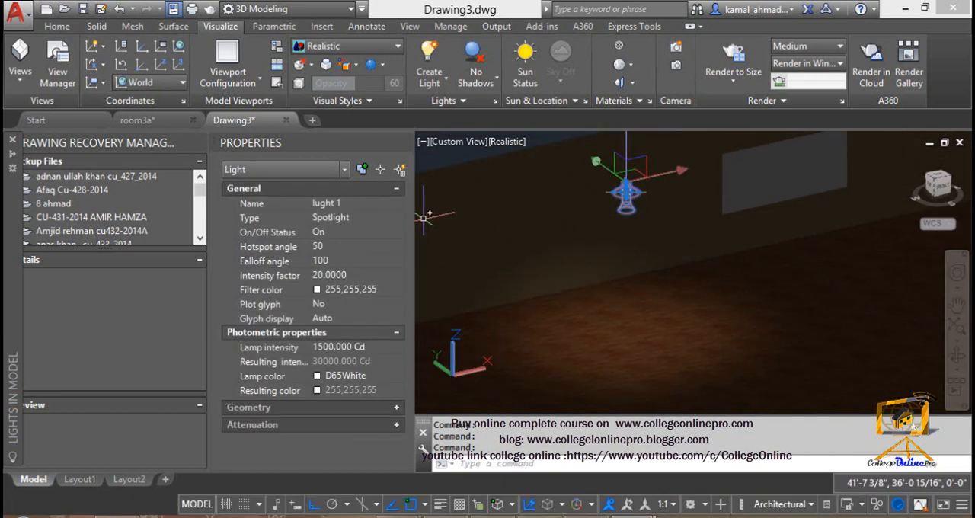
left_click(375, 217)
left_click(381, 221)
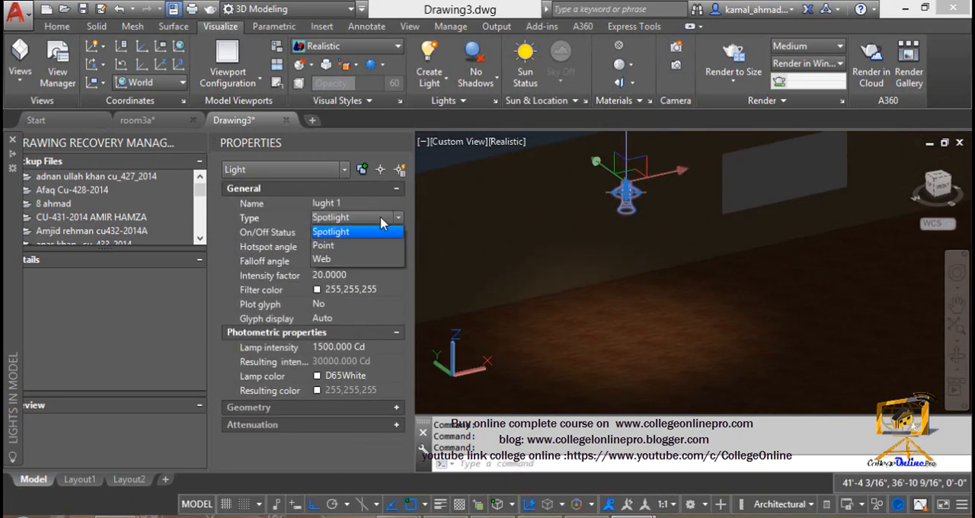
left_click(353, 260)
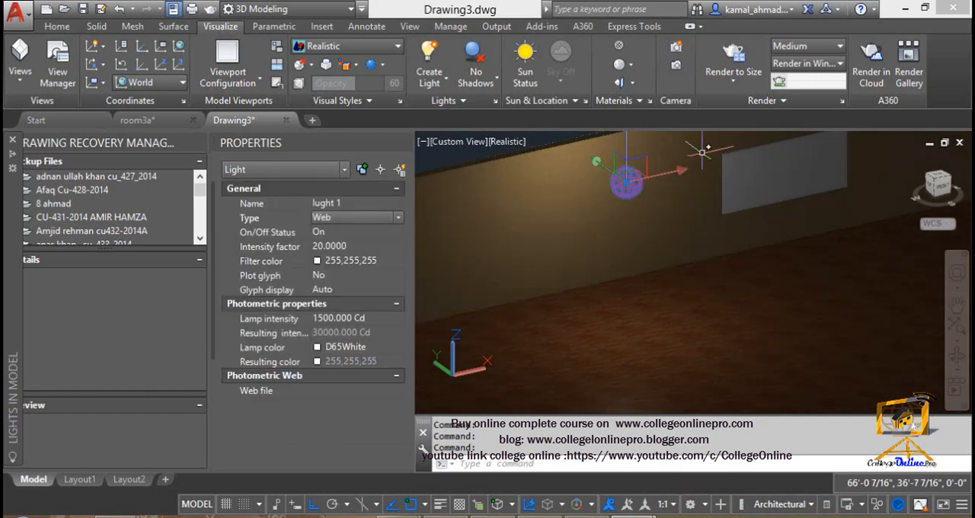
left_click(627, 181)
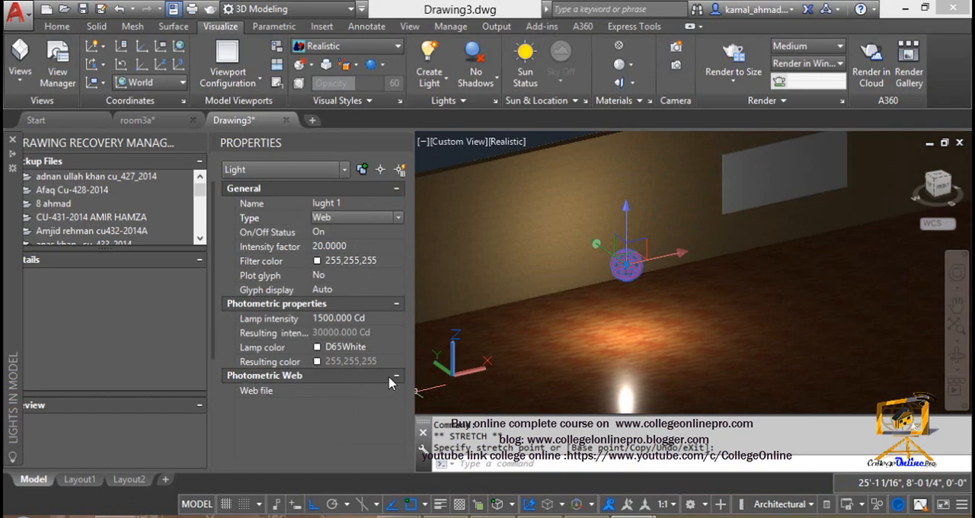
Step: Start choosing a photometric web file for lught 1 and look through the IES files in the maps folder
left_click(379, 392)
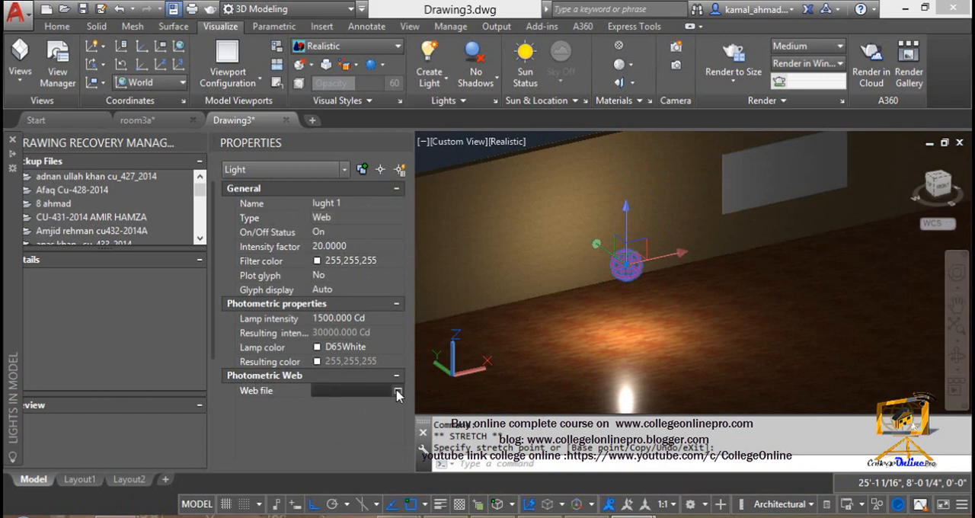
left_click(397, 391)
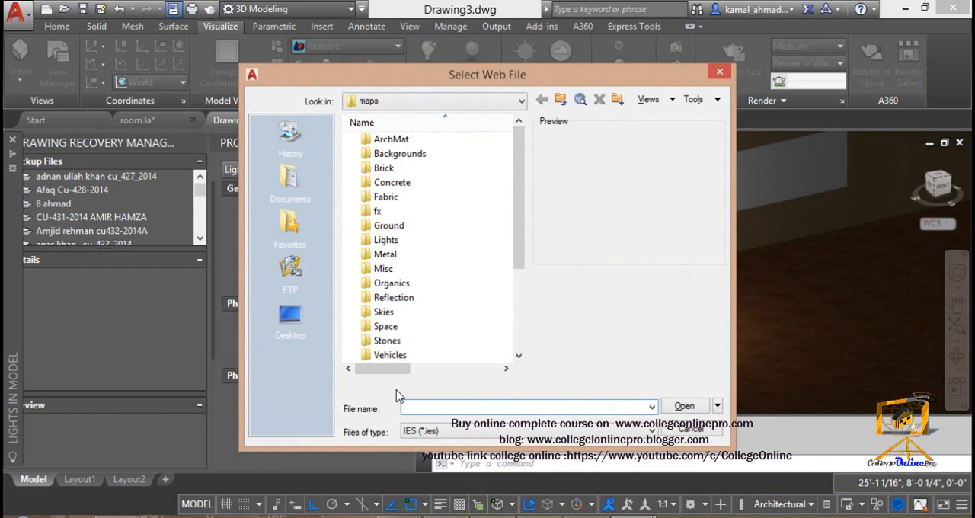
left_click_drag(431, 80, 438, 60)
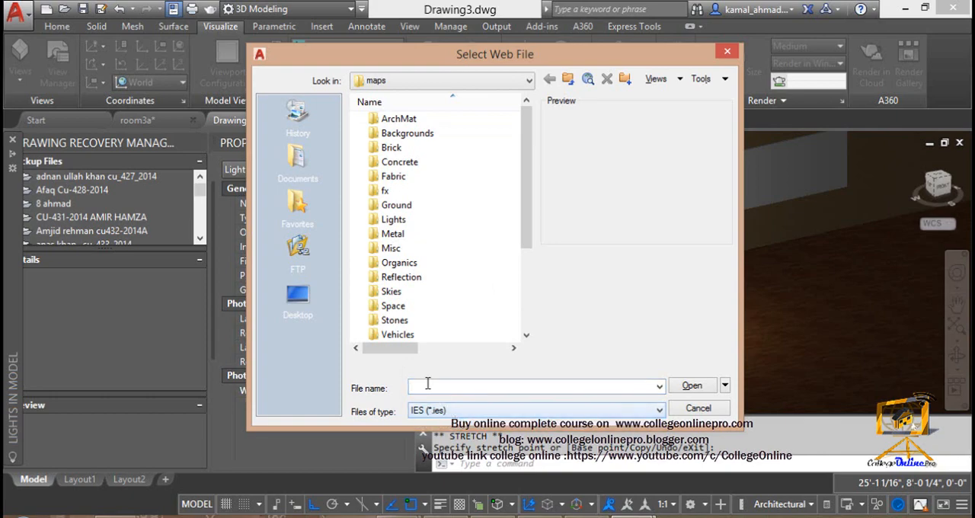
left_click_drag(528, 229, 522, 312)
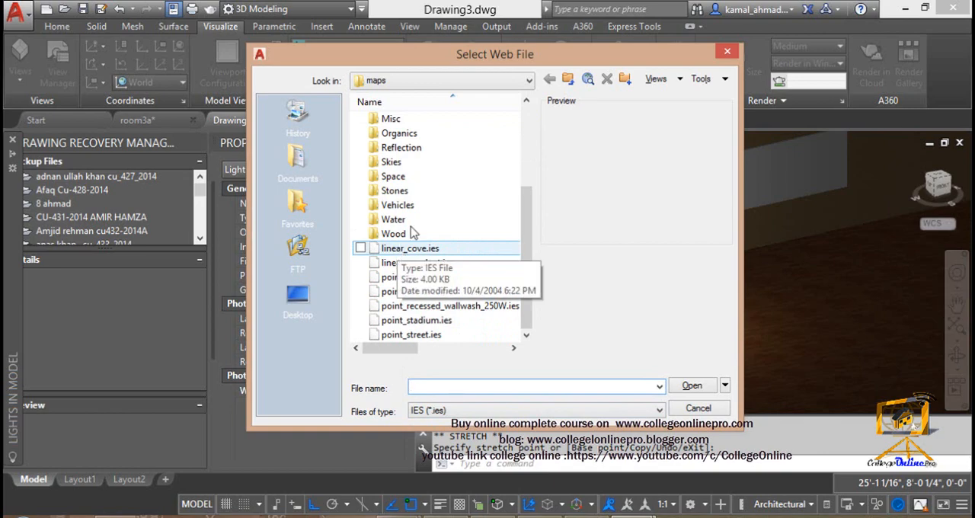
left_click(505, 80)
left_click(488, 218)
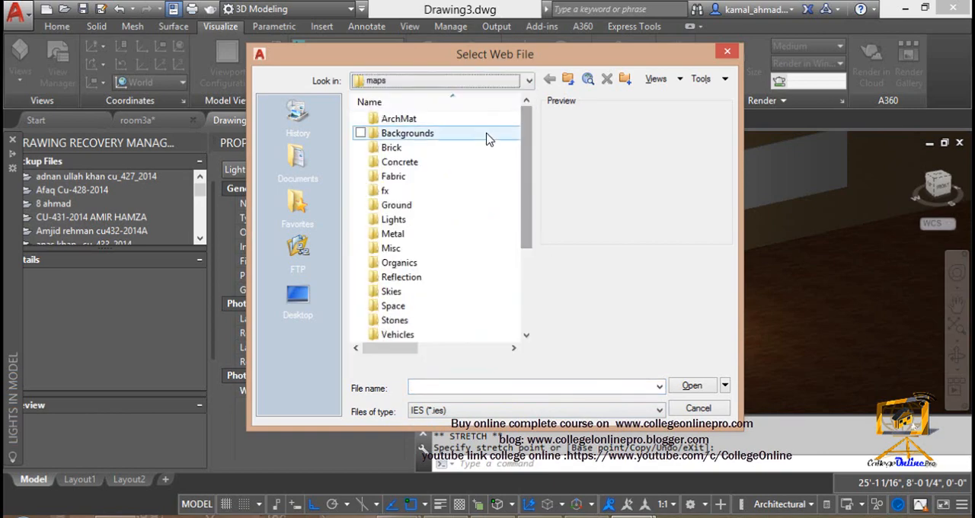
Step: Browse for the web file in the WebFiles folder under C:, ProgramData, Autodesk, AutoCAD 2017, R21.0, enu
left_click(467, 83)
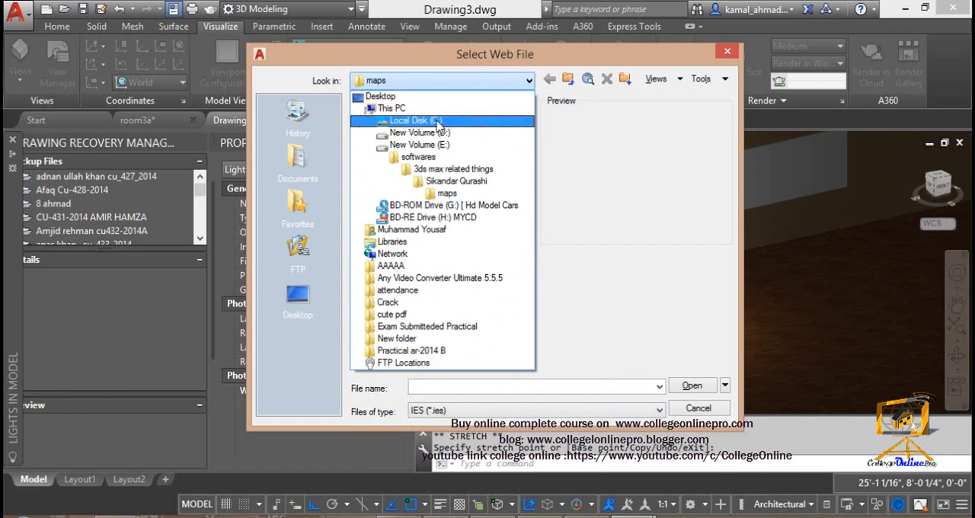
left_click(437, 122)
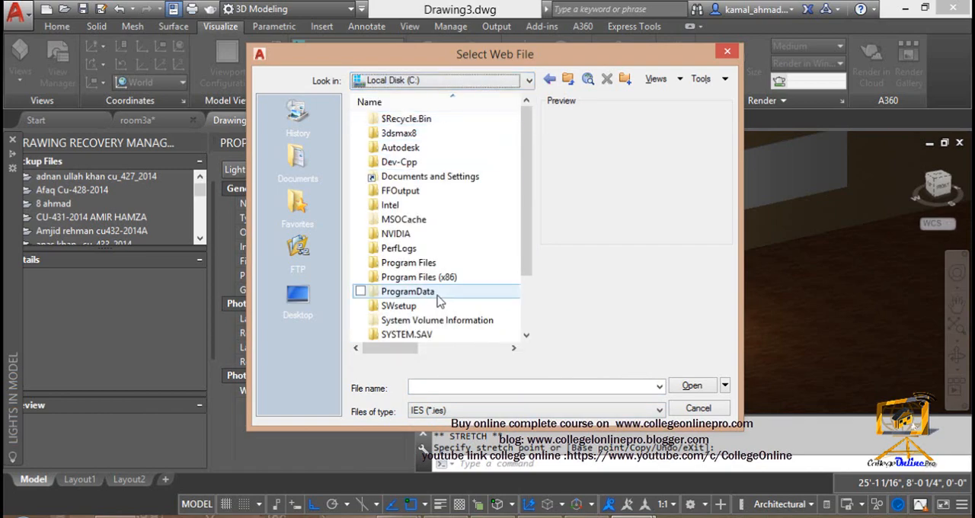
double_click(407, 291)
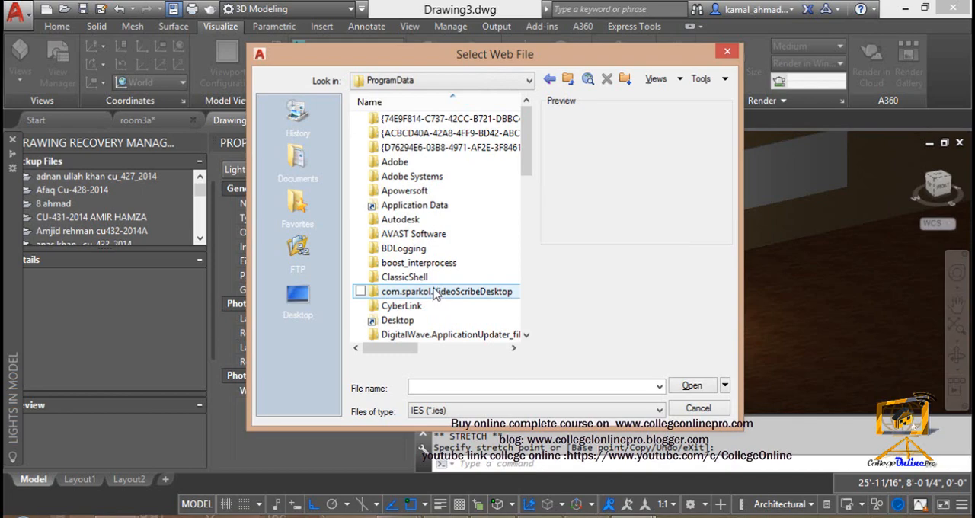
double_click(402, 219)
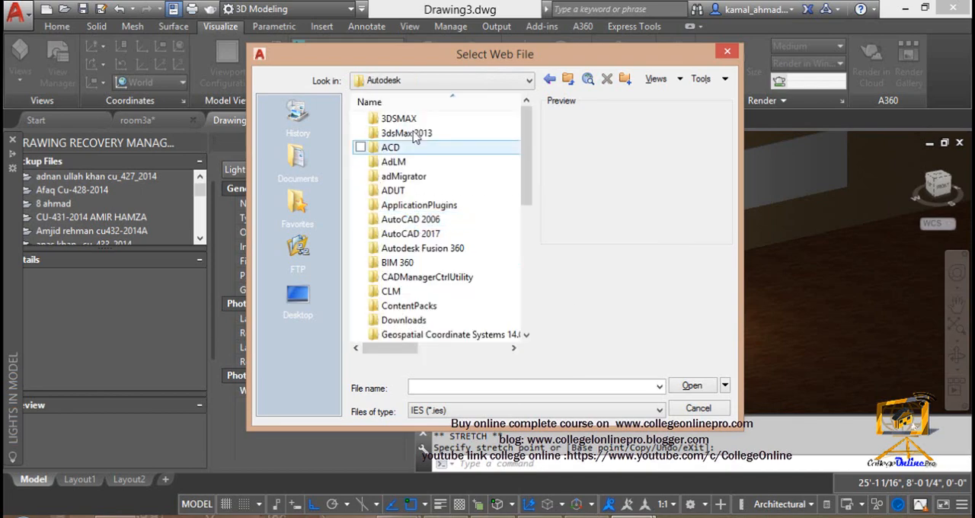
double_click(412, 233)
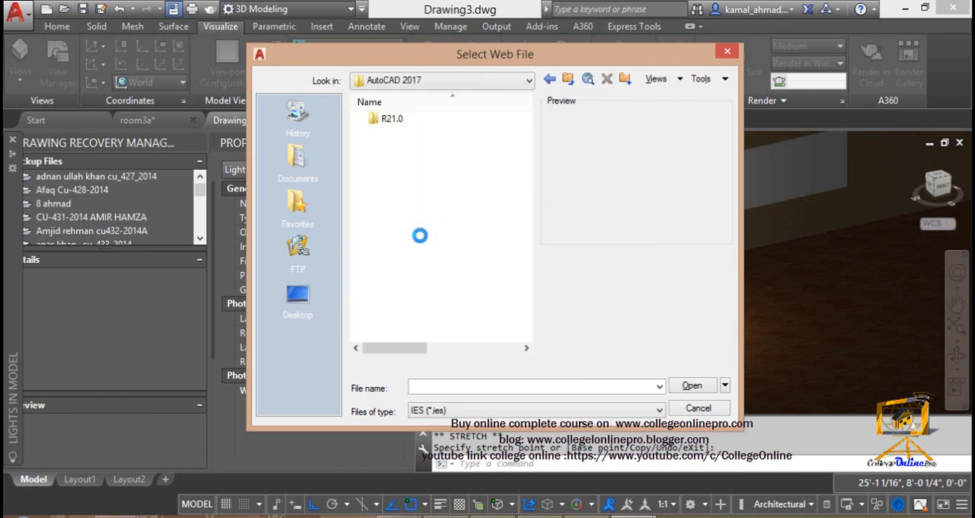
double_click(392, 120)
double_click(390, 120)
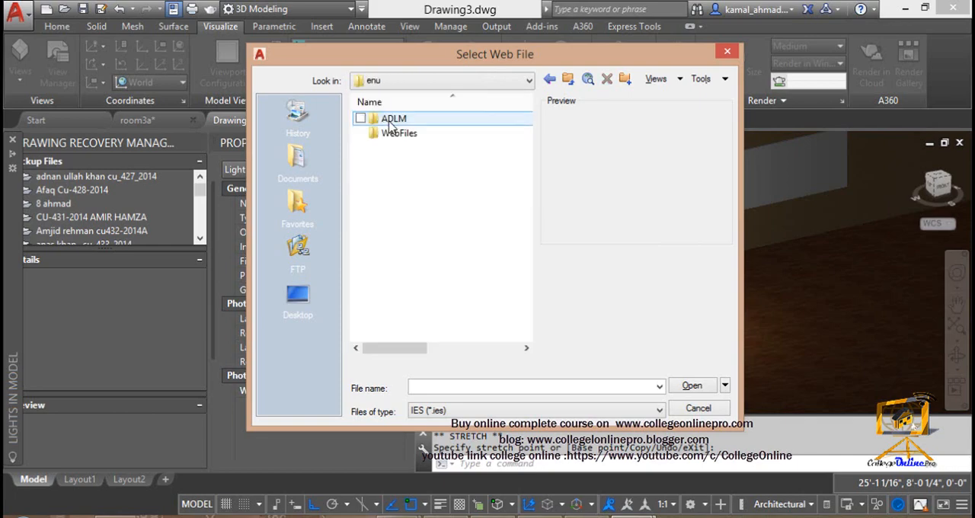
double_click(390, 134)
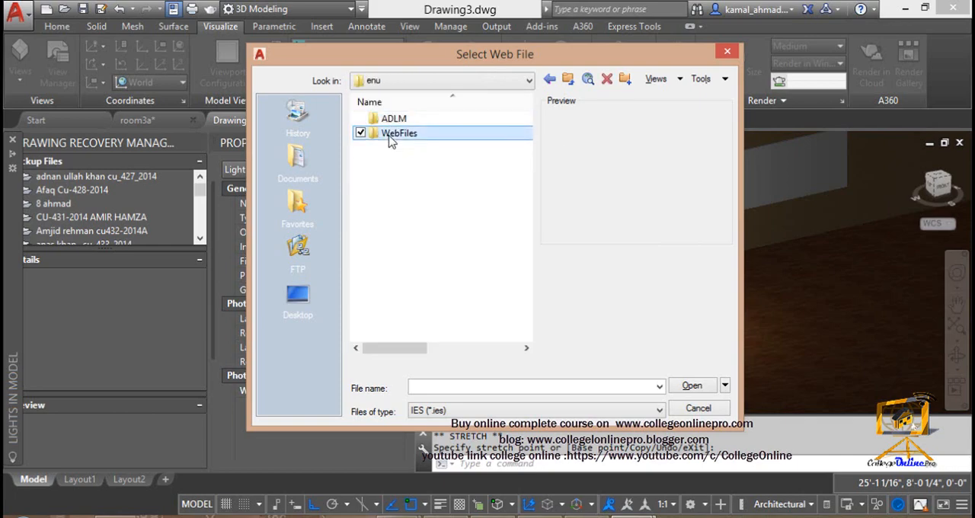
Step: Compare the light distribution previews of the IES files in the WebFiles folder and assign point_street.ies to lught 1
left_click(399, 121)
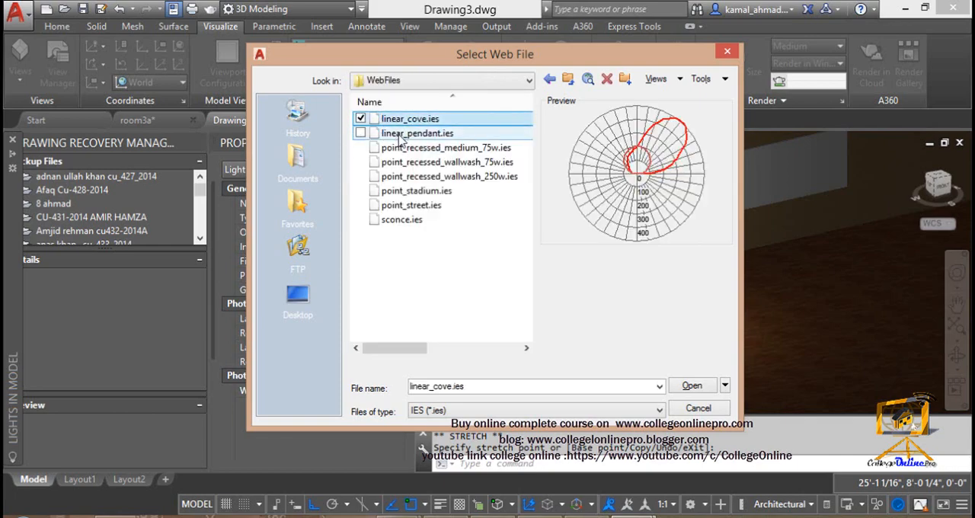
left_click(402, 137)
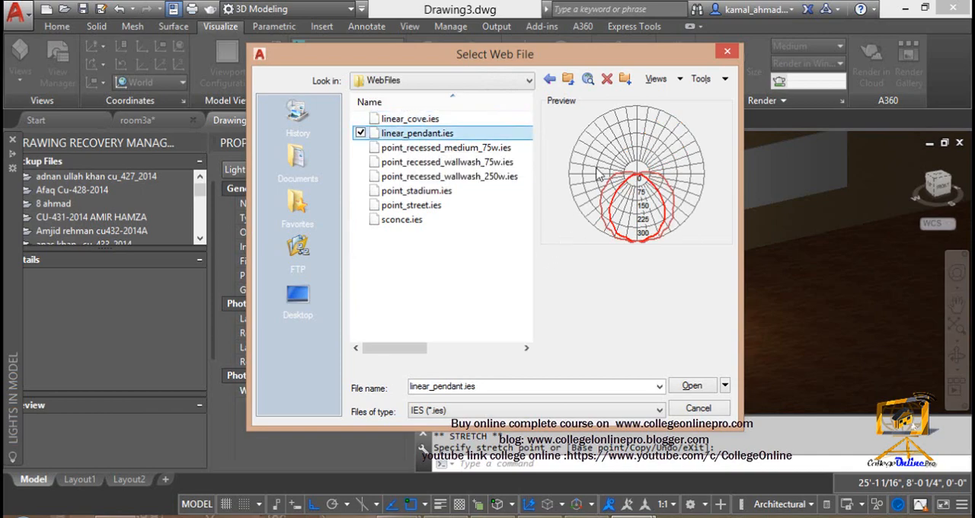
left_click(493, 149)
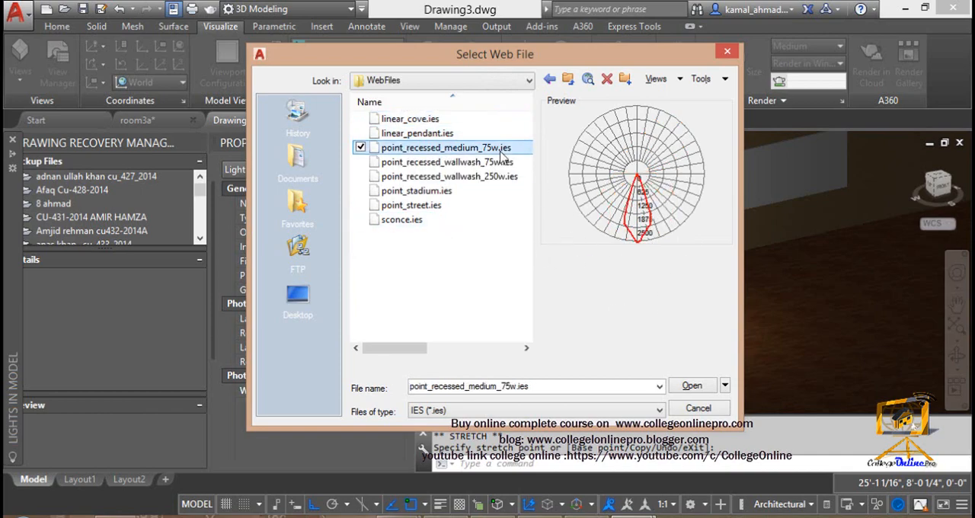
left_click(409, 136)
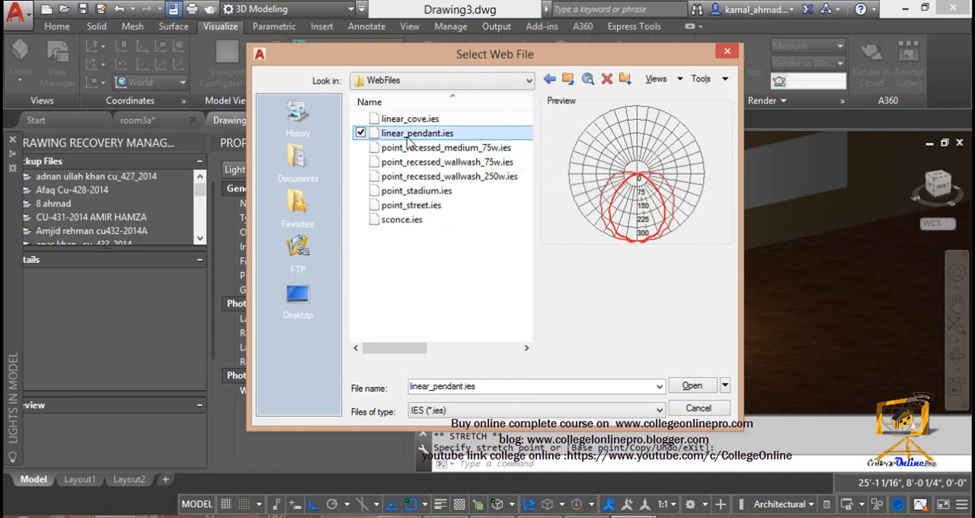
left_click(405, 176)
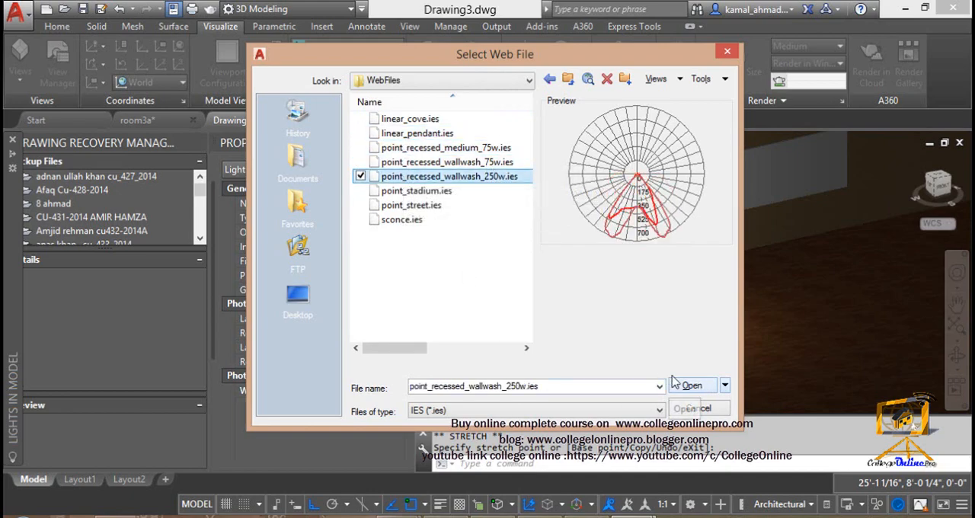
left_click(423, 208)
left_click(692, 386)
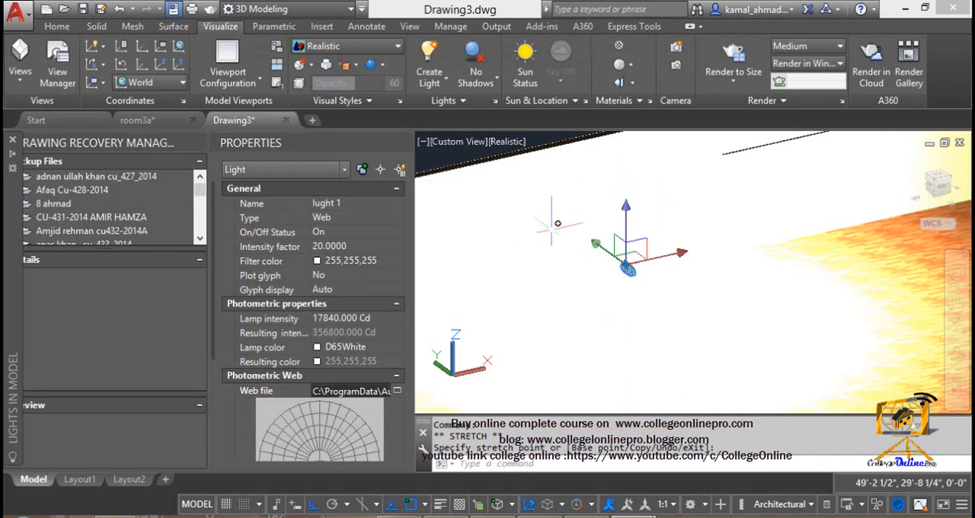
Step: Set the intensity factor of lught 1 to 1
middle_click_drag(665, 209, 461, 375, "shift")
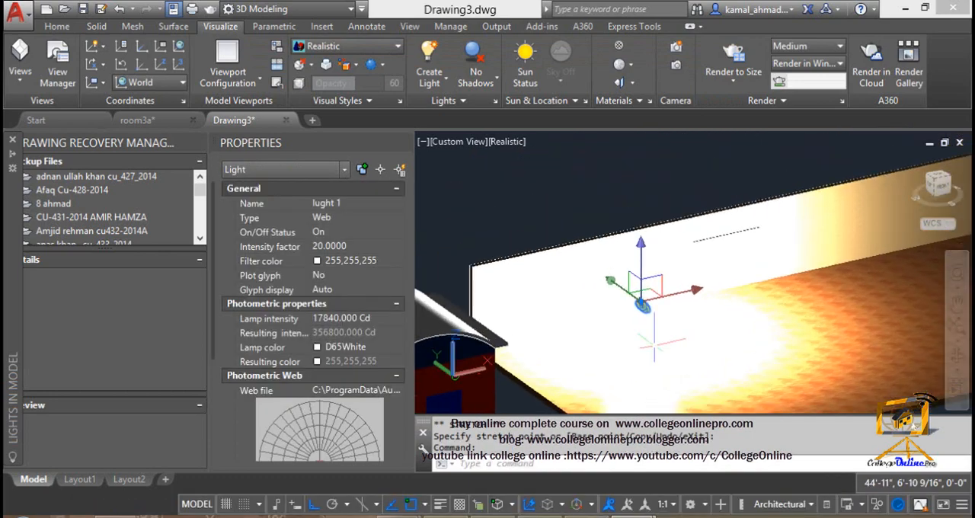
scroll(653, 344, "up", 2)
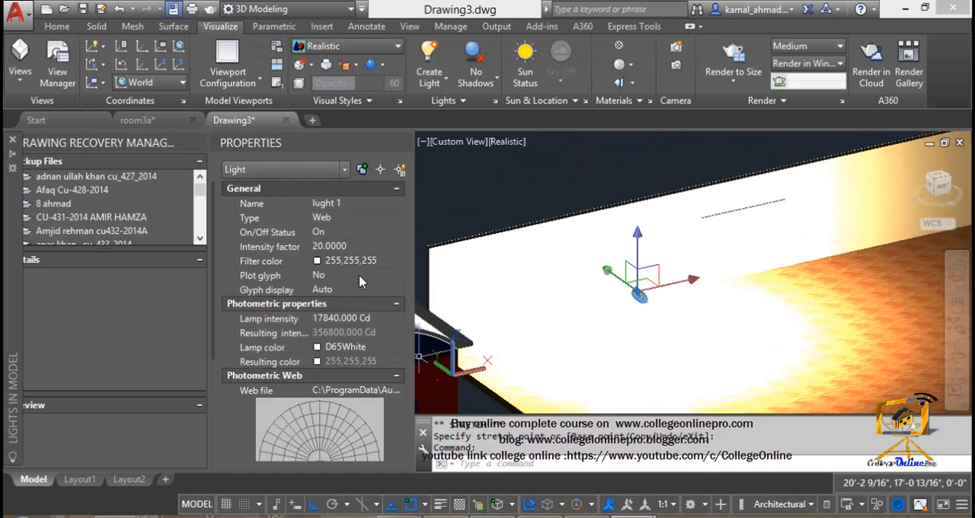
left_click(360, 246)
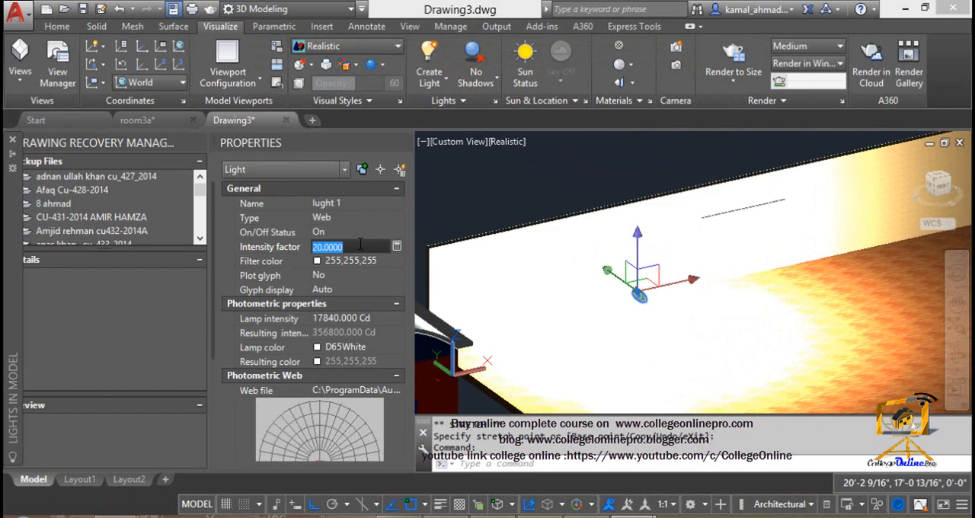
type("1")
key("Return")
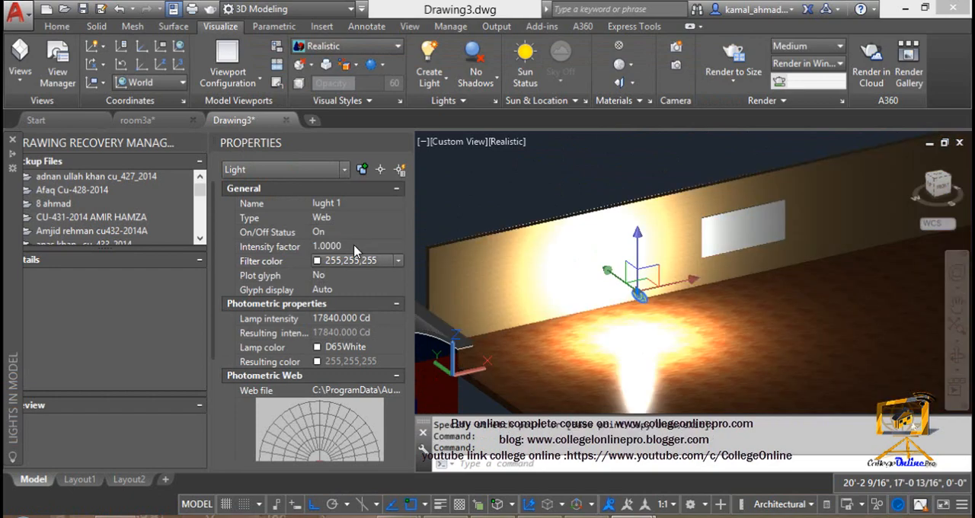
Step: Set the lamp intensity of lught 1 to 5000 Cd
left_click(355, 246)
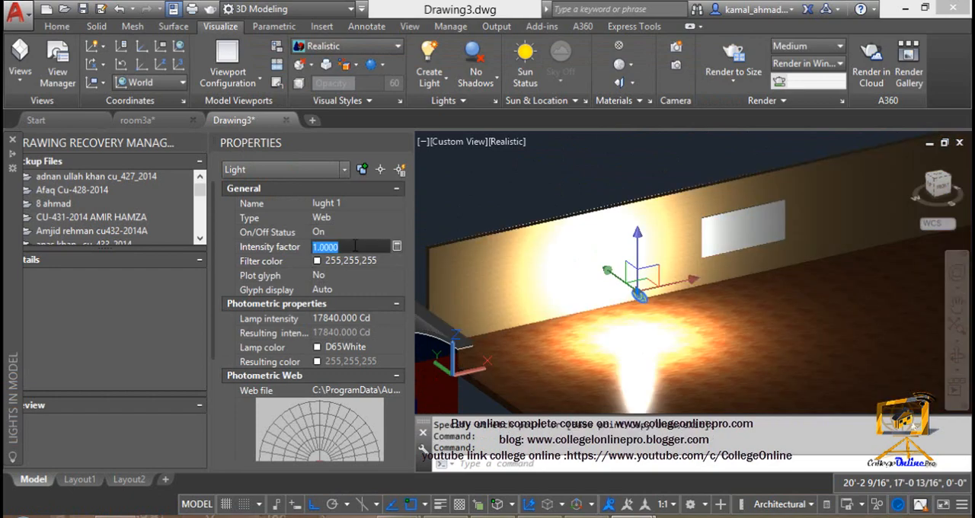
left_click(370, 319)
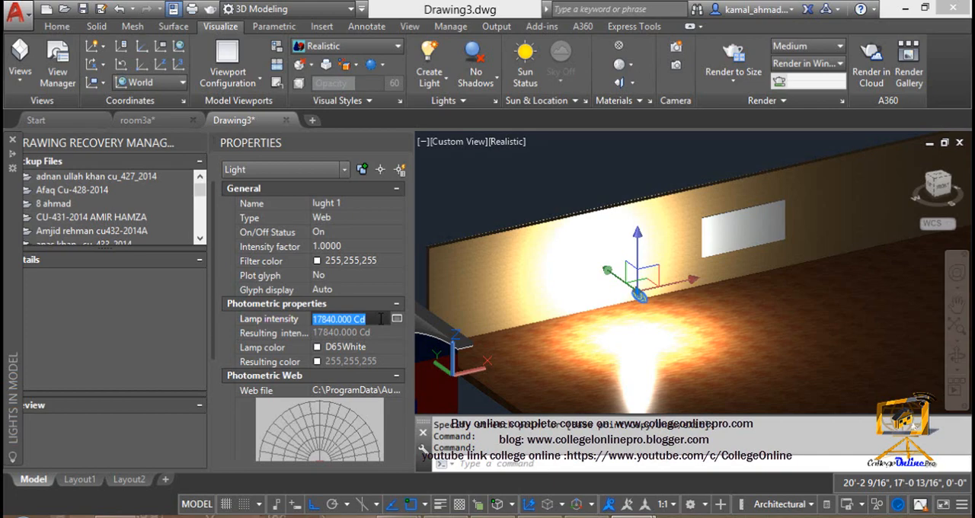
type("2")
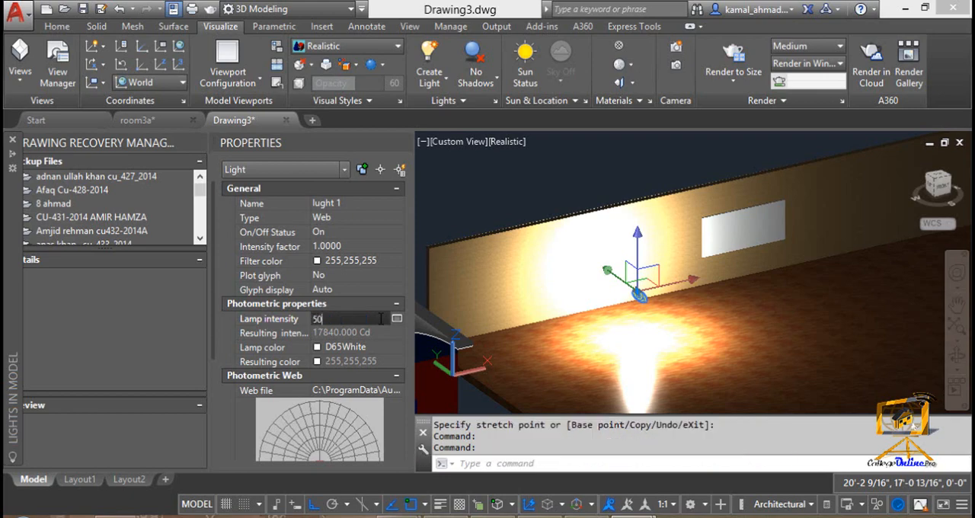
key("Return")
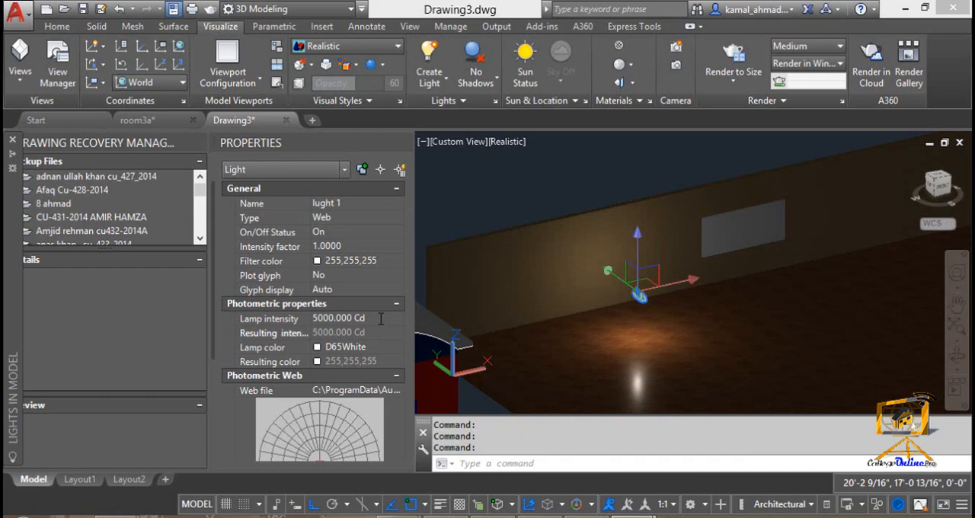
Step: Move lught 1 vertically upwards by about 4'-2", followed by lowering it close to the floor to compare the light spread
scroll(642, 310, "up", 3)
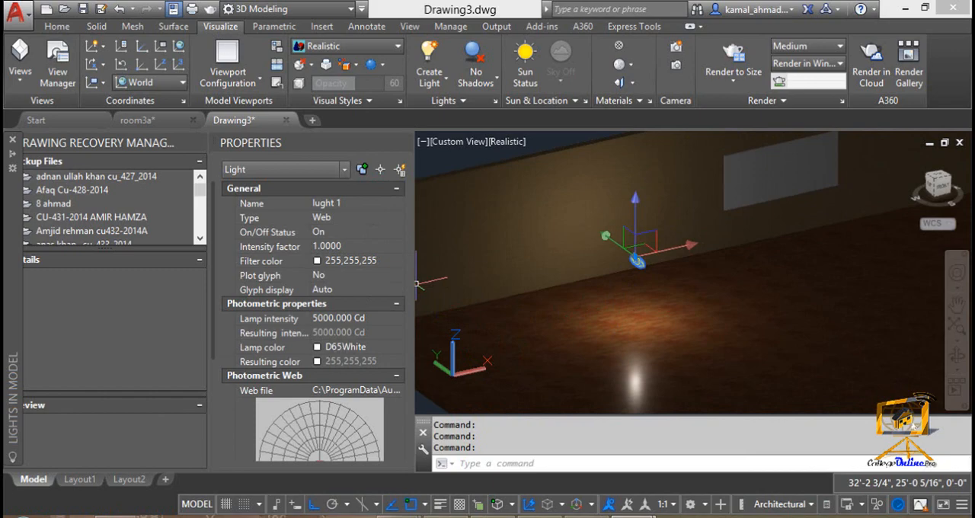
left_click(636, 262)
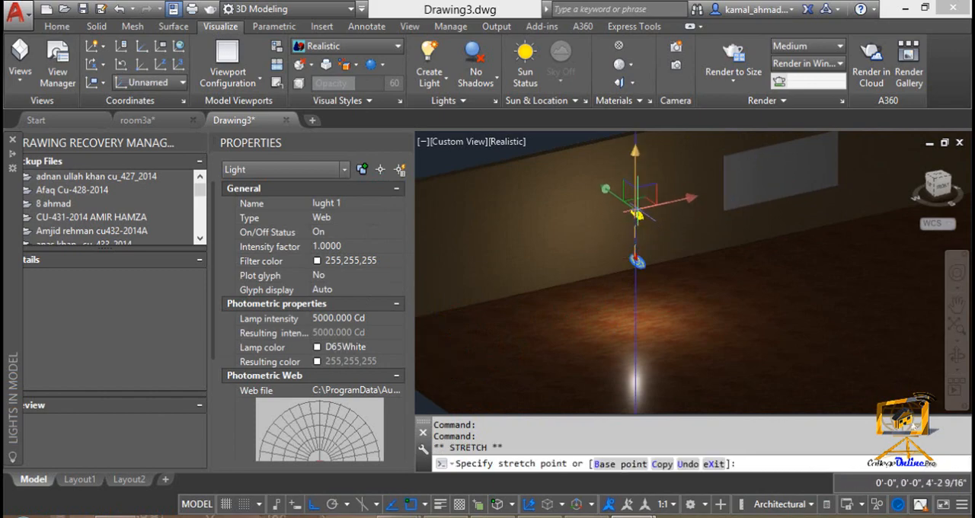
left_click(638, 216)
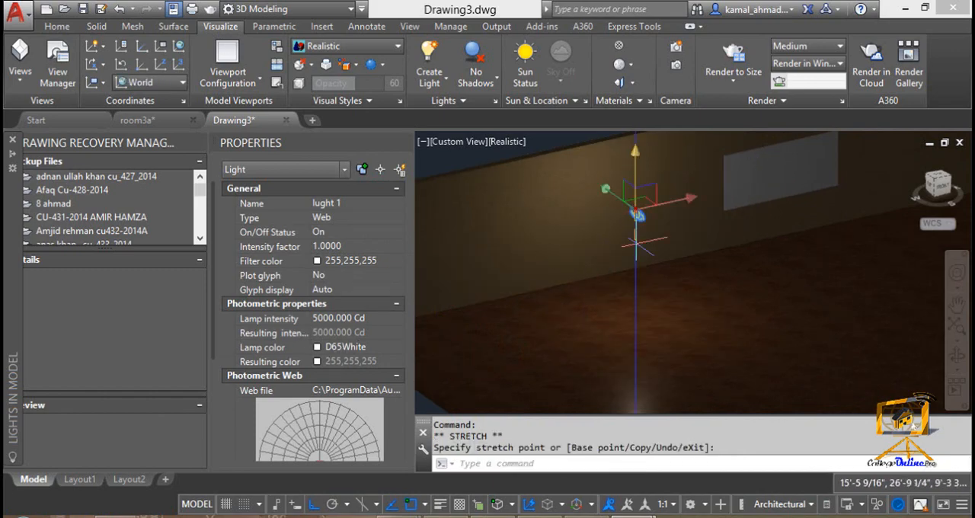
left_click(634, 240)
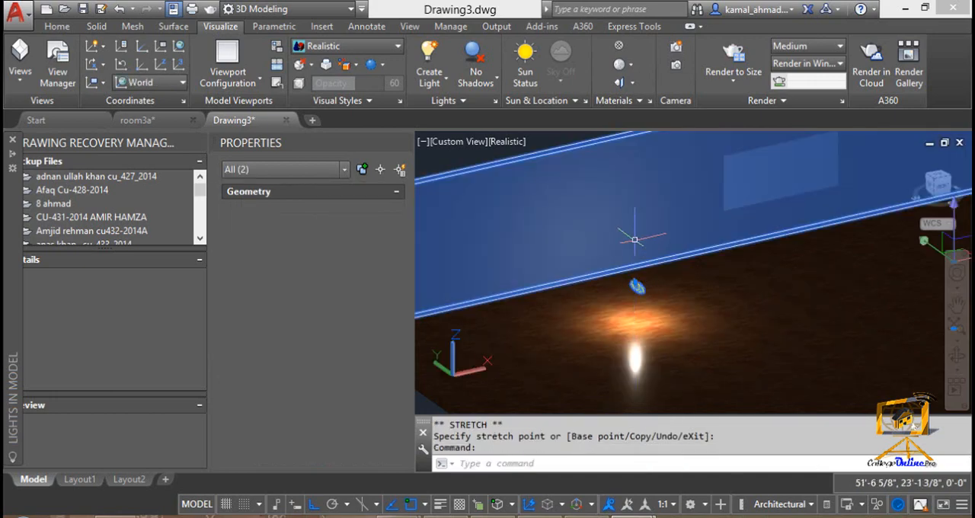
Step: Clear the accidental wall selection, reselect lught 1 and raise it slightly above the floor along the Z axis
scroll(637, 285, "up", 2)
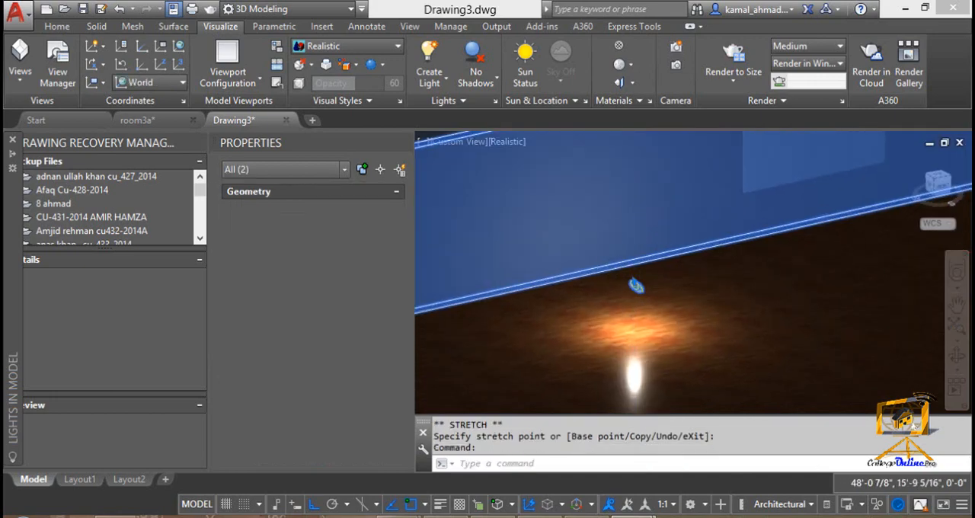
key("Escape")
key("Escape")
left_click(637, 286)
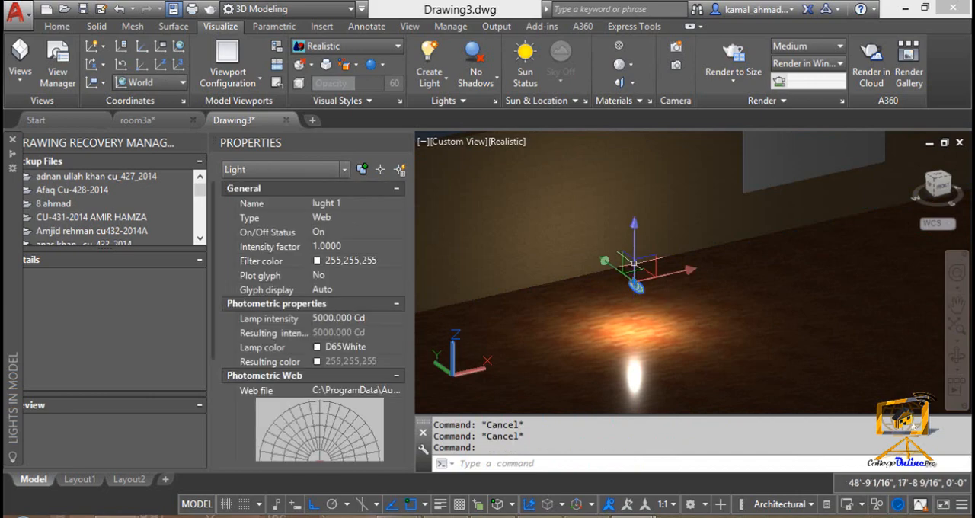
left_click(634, 263)
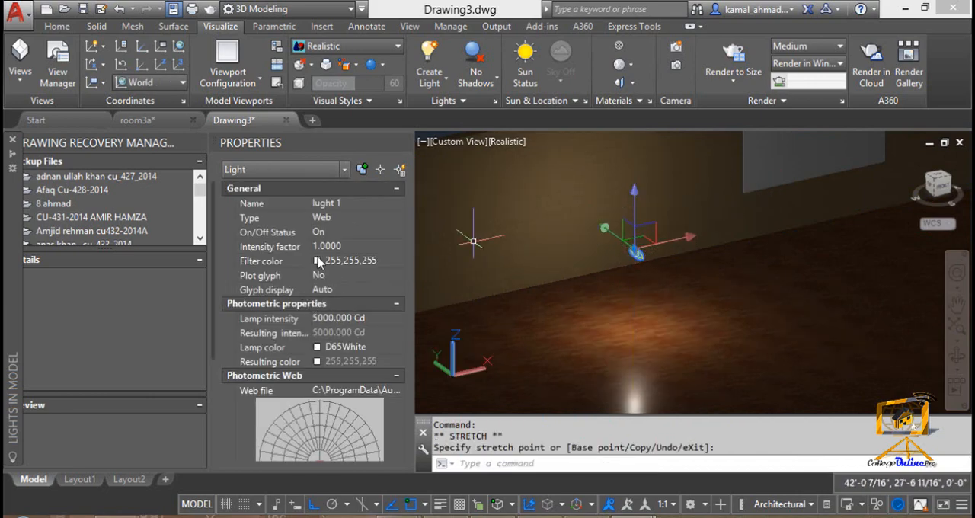
Step: Change the lamp color of lught 1 to Quartz
left_click(346, 246)
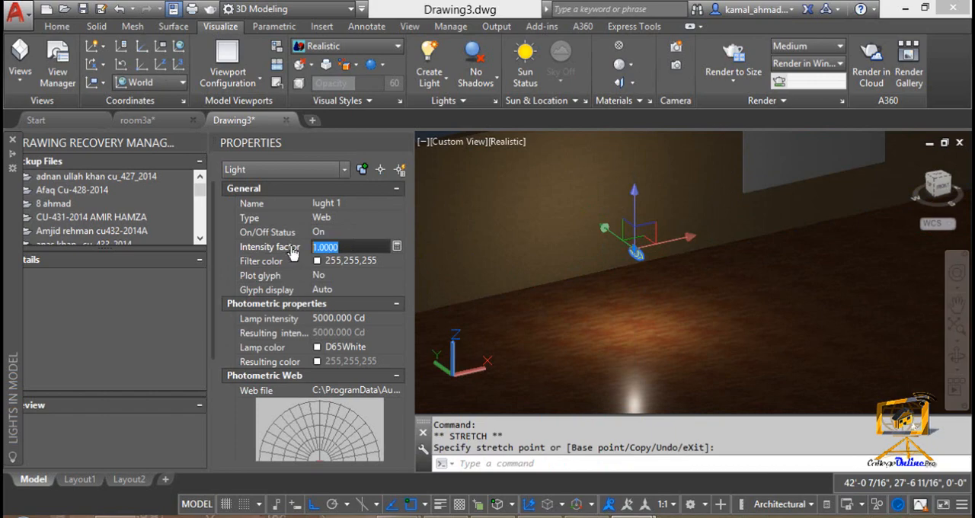
left_click(365, 319)
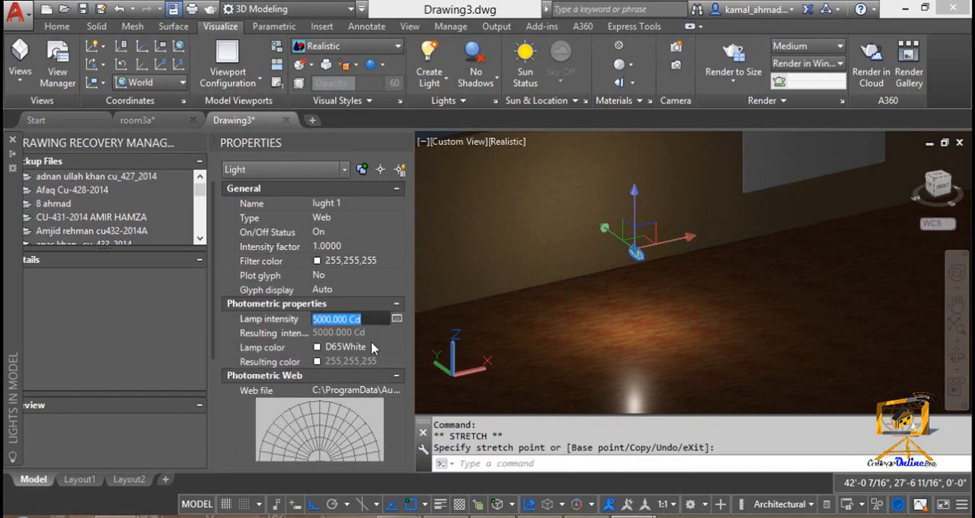
left_click(372, 347)
left_click(383, 348)
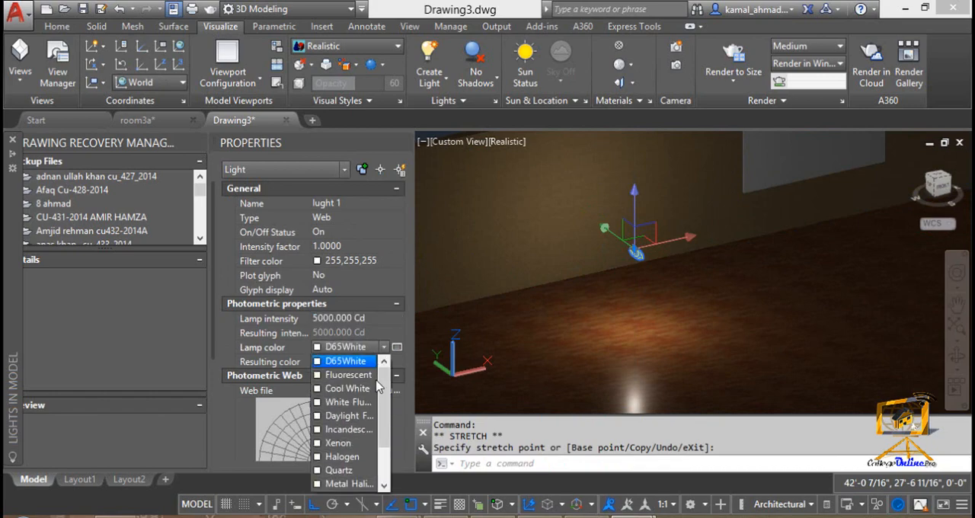
left_click(356, 469)
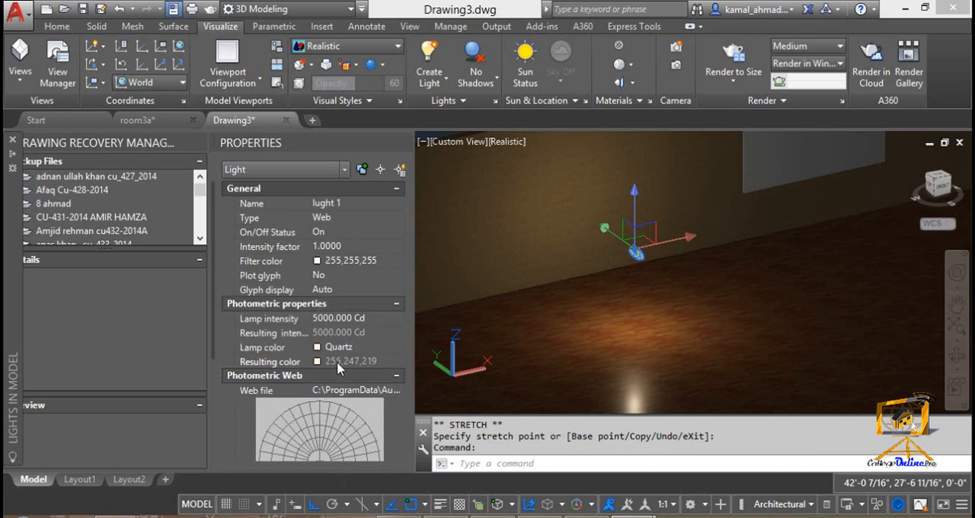
Step: Look through the filter color options available for lught 1 and close the list without choosing one
left_click(318, 262)
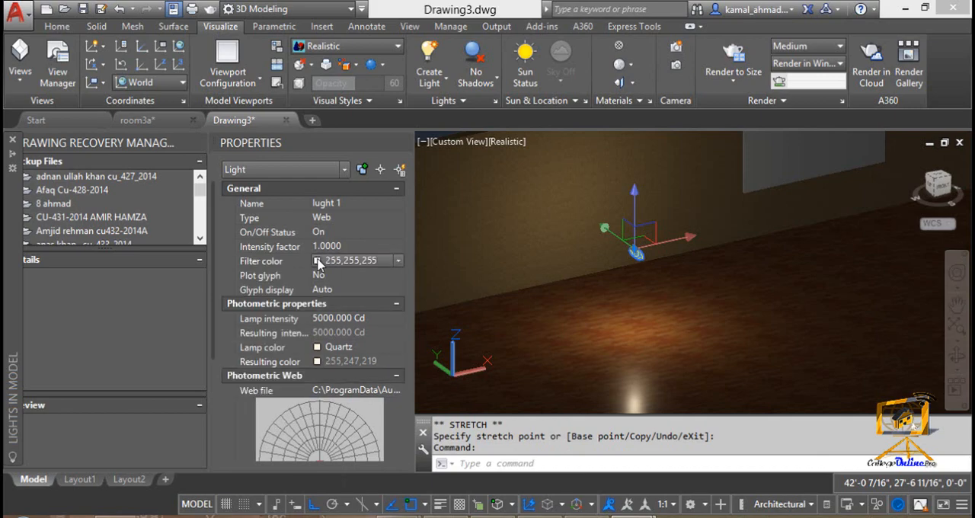
left_click(398, 260)
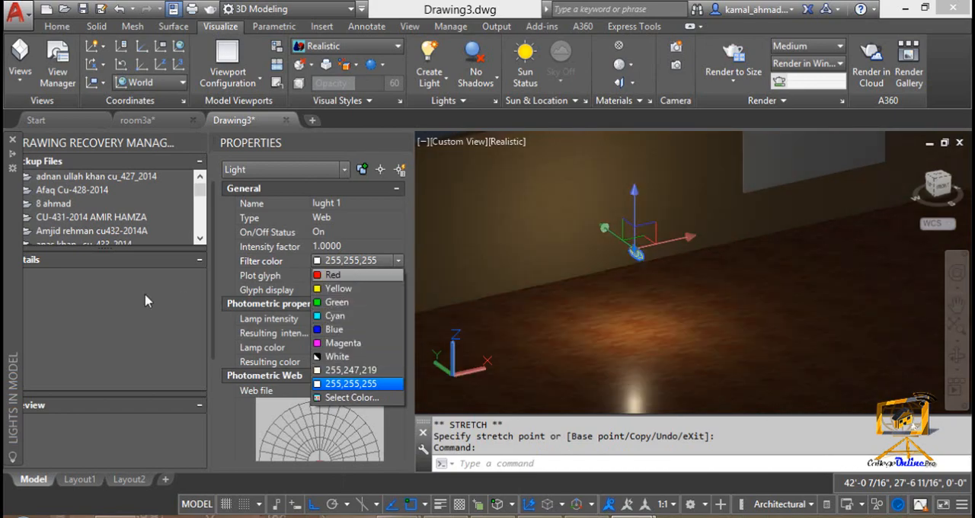
left_click(144, 294)
Step: Frame the lit wall and floor around lught 1 and close the Properties palette
scroll(605, 298, "down", 7)
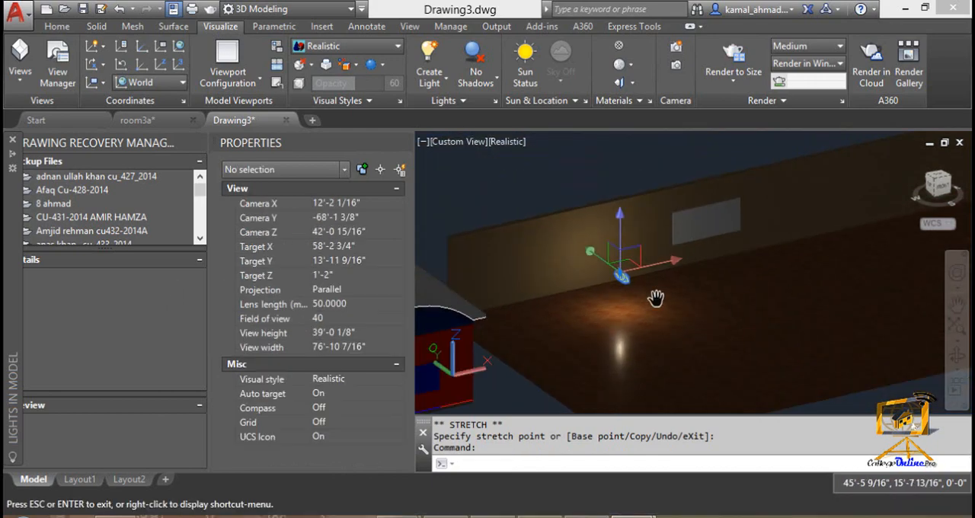
scroll(672, 306, "up", 4)
middle_click_drag(581, 282, 572, 346)
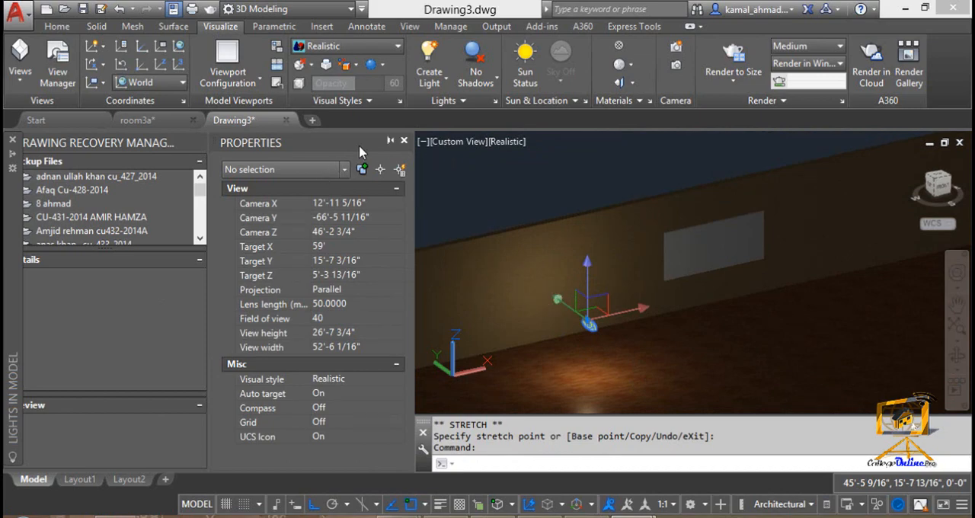
left_click(404, 142)
key("Escape")
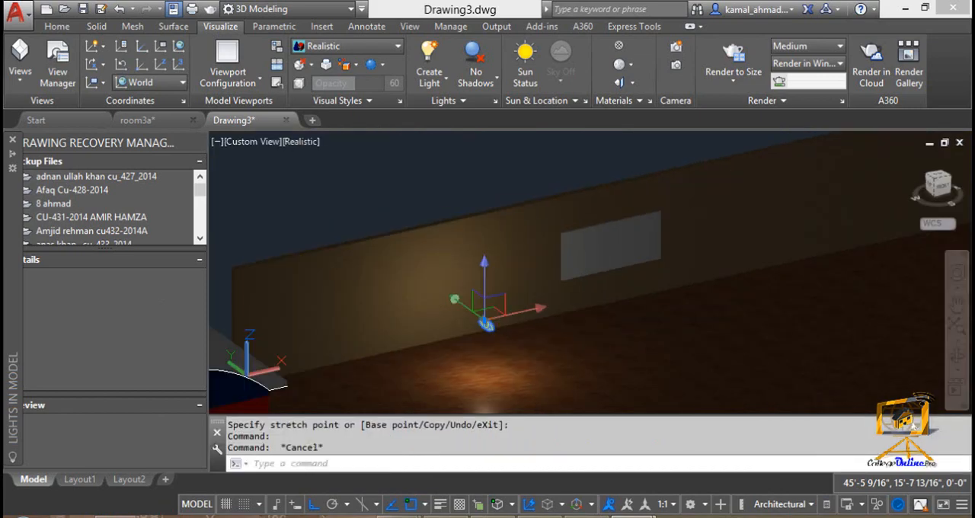
Step: Move lught 1 about 8' along the Y axis, close to the wall
left_click(455, 300)
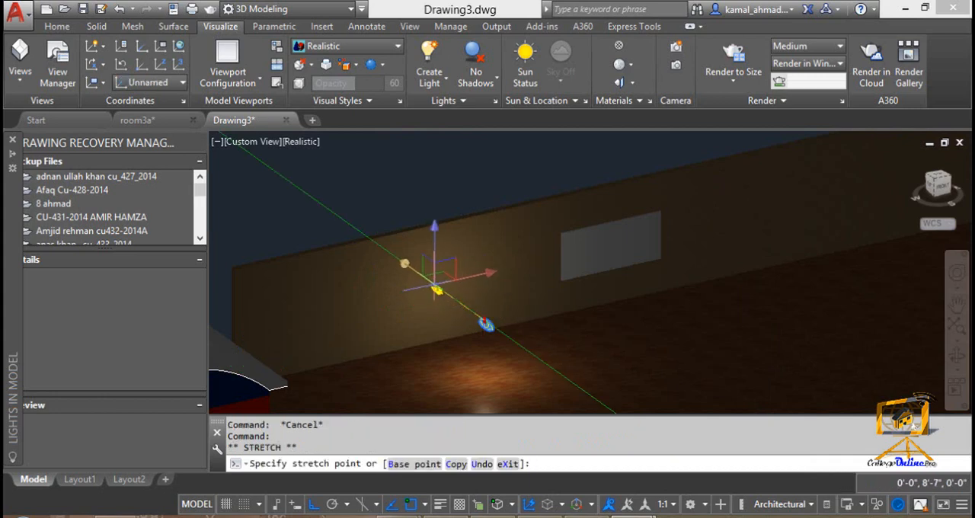
left_click(436, 290)
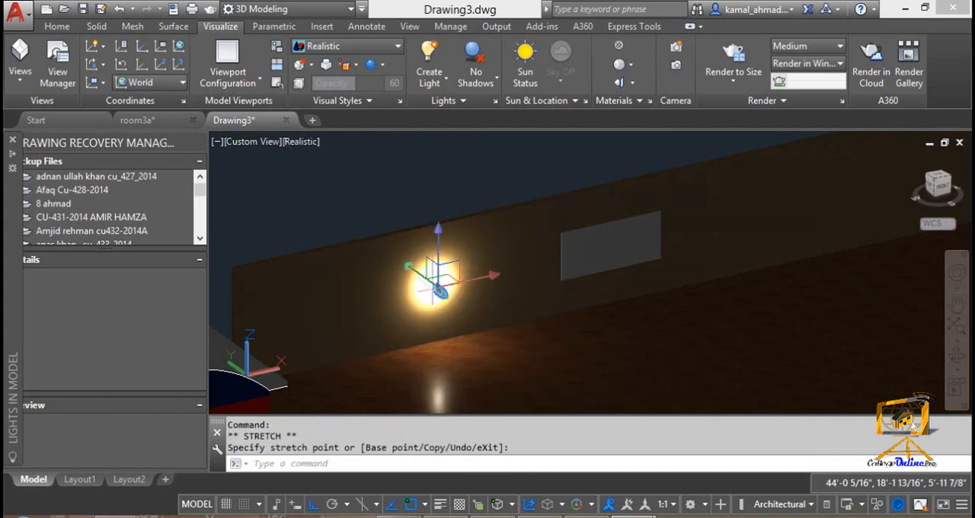
left_click(439, 288)
left_click(439, 289)
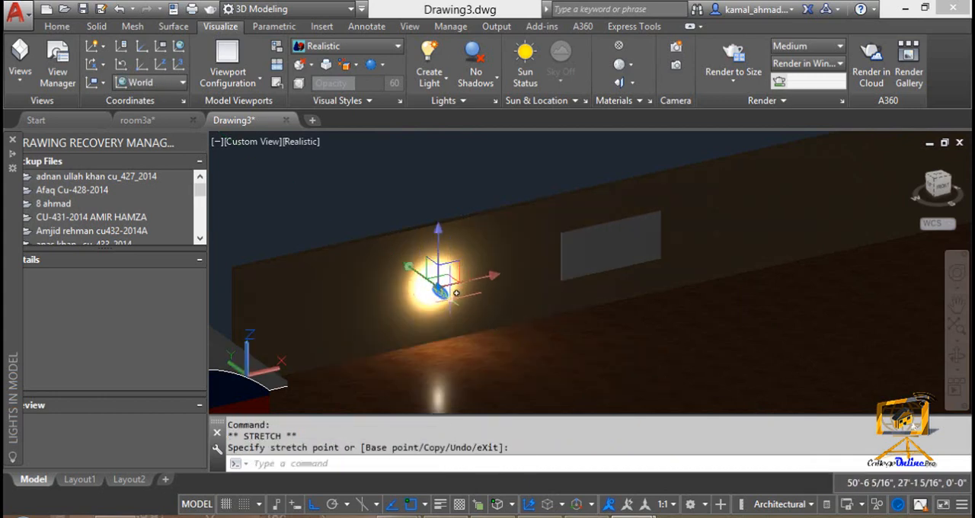
Step: Pull lught 1 back from the wall by about 3'-4" along the Y axis
scroll(413, 276, "up", 3)
left_click(429, 278)
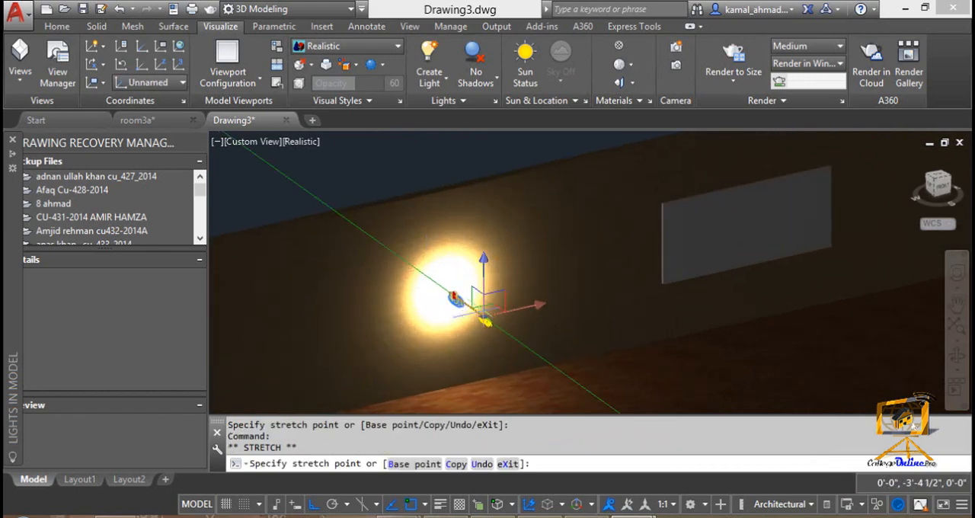
left_click(484, 319)
middle_click_drag(508, 341, 643, 313)
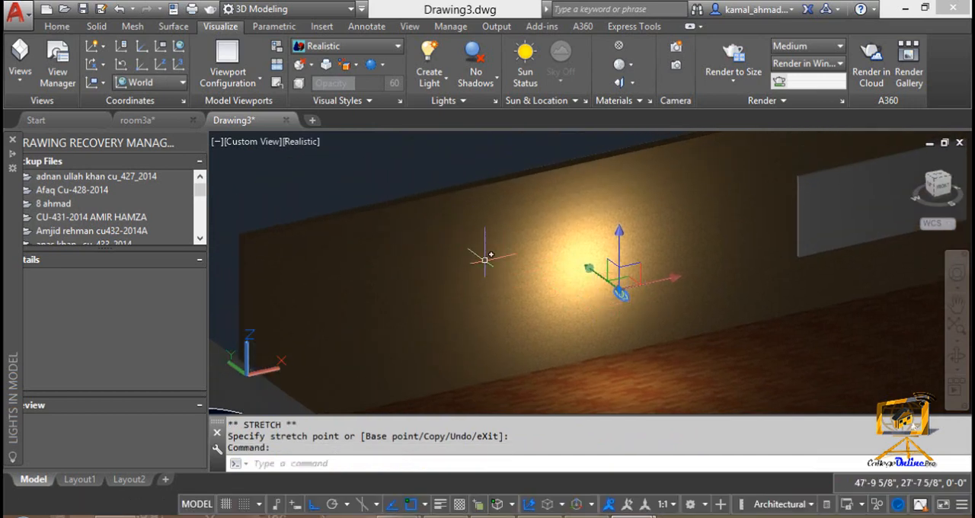
Step: Reopen the Lights in Model list, open the properties of lught 1 from it, and place the list clear of those properties
left_click(495, 101)
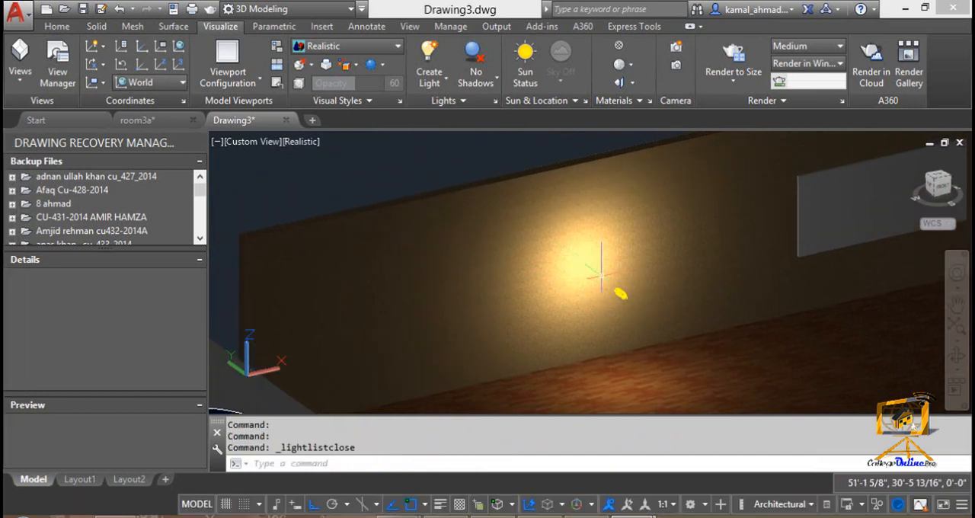
left_click(496, 103)
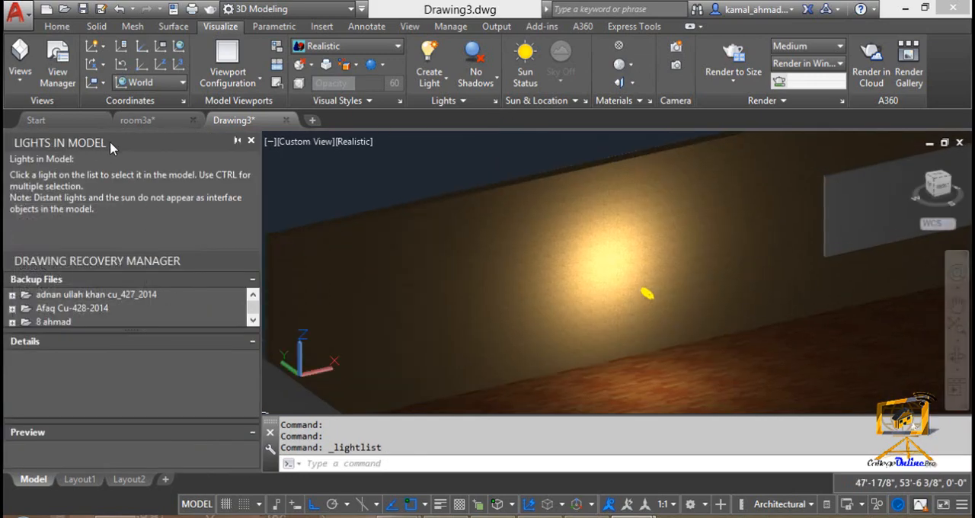
left_click_drag(110, 147, 320, 159)
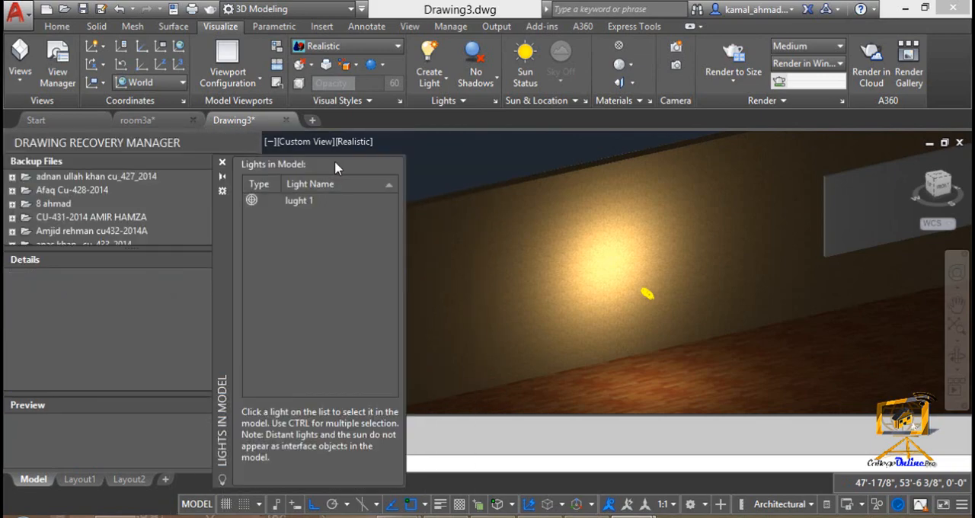
left_click(302, 203)
right_click(301, 209)
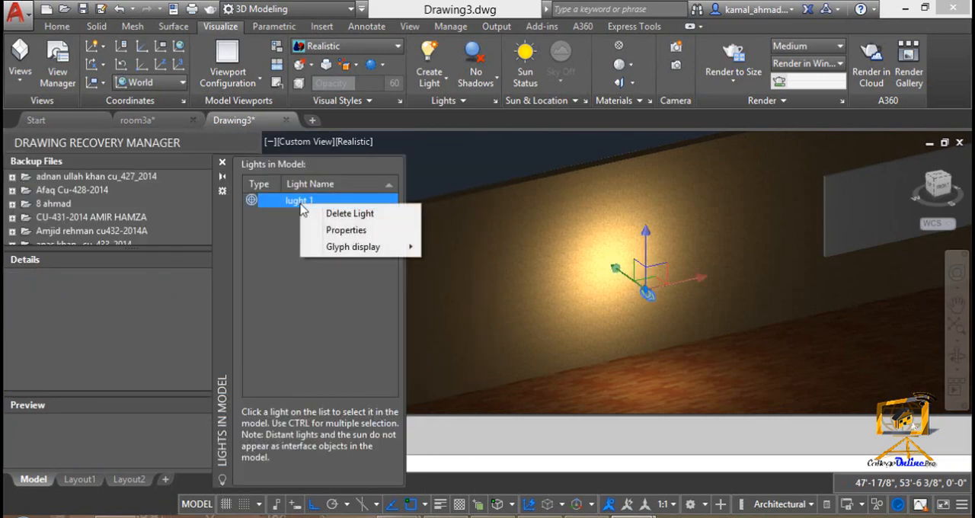
left_click(329, 231)
left_click(297, 202)
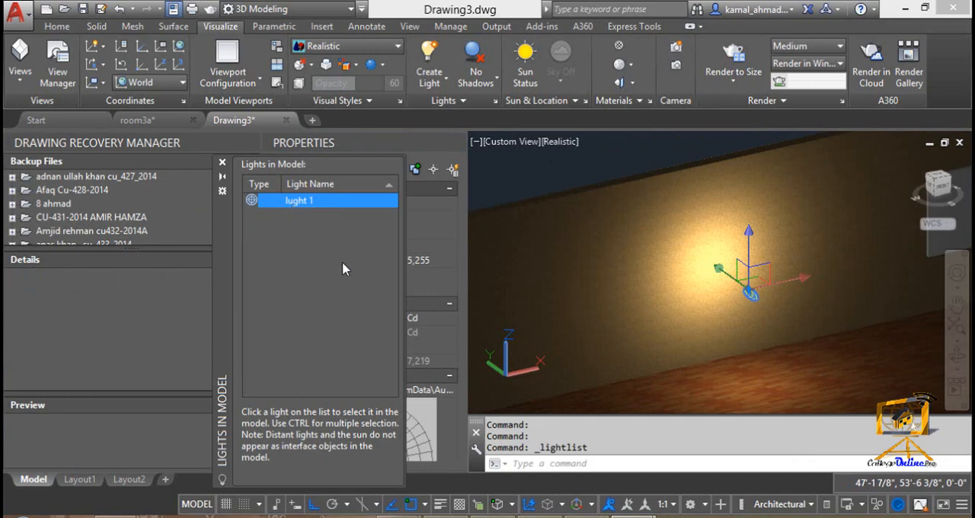
left_click_drag(395, 275, 302, 280)
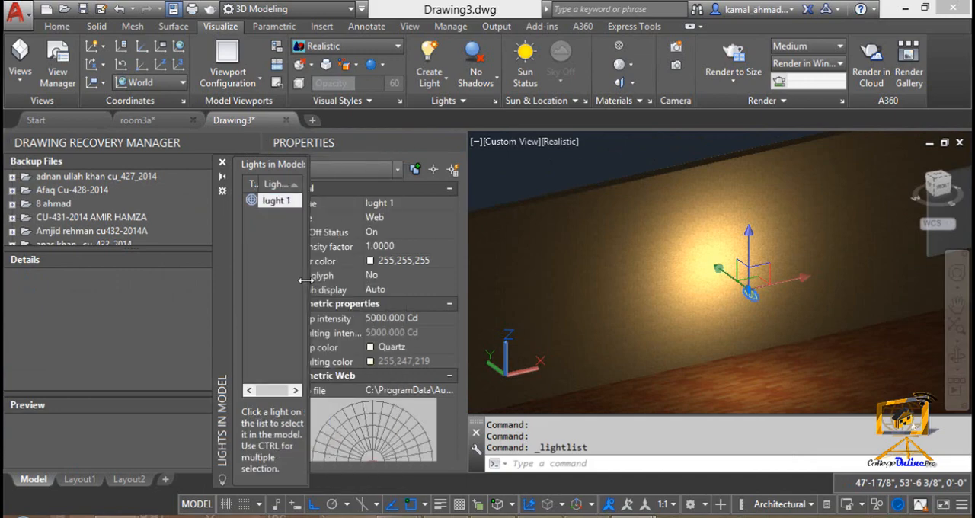
left_click_drag(198, 272, 7, 283)
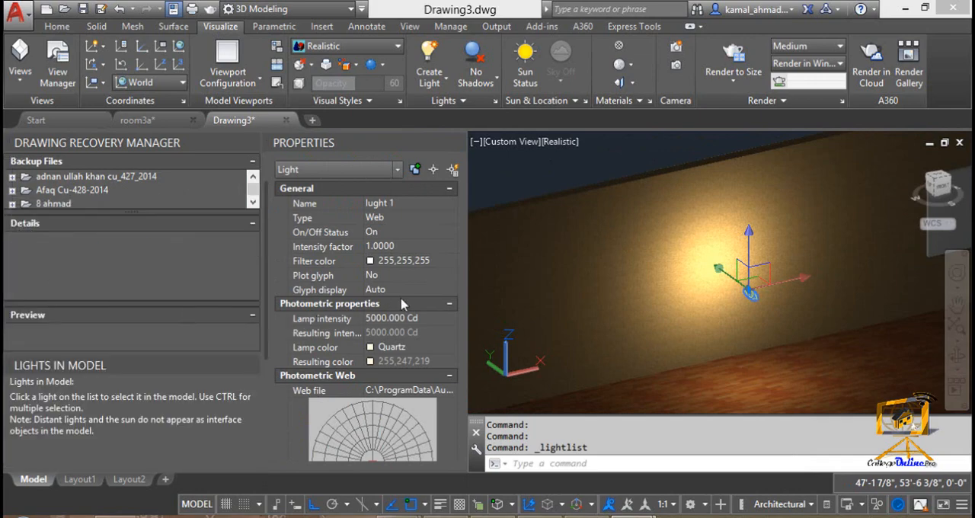
Step: Collapse the web offsets and assign point_recessed_wallwash_250w.ies as the web file of lught 1
left_click(449, 376)
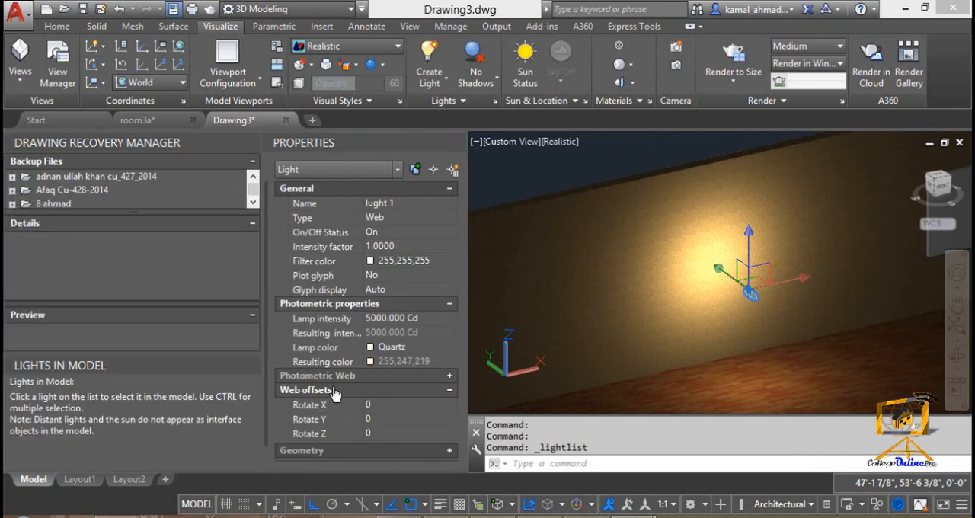
left_click(409, 221)
left_click(449, 390)
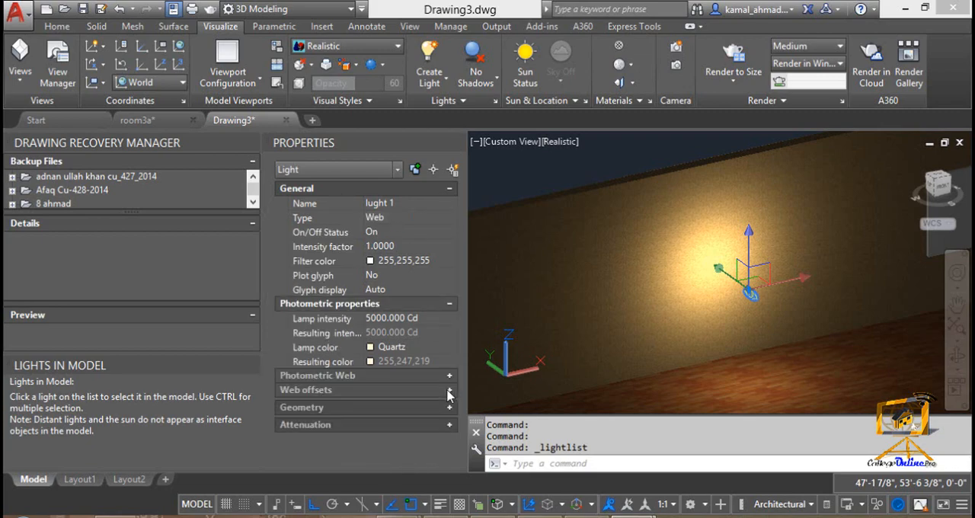
left_click(449, 376)
left_click(415, 391)
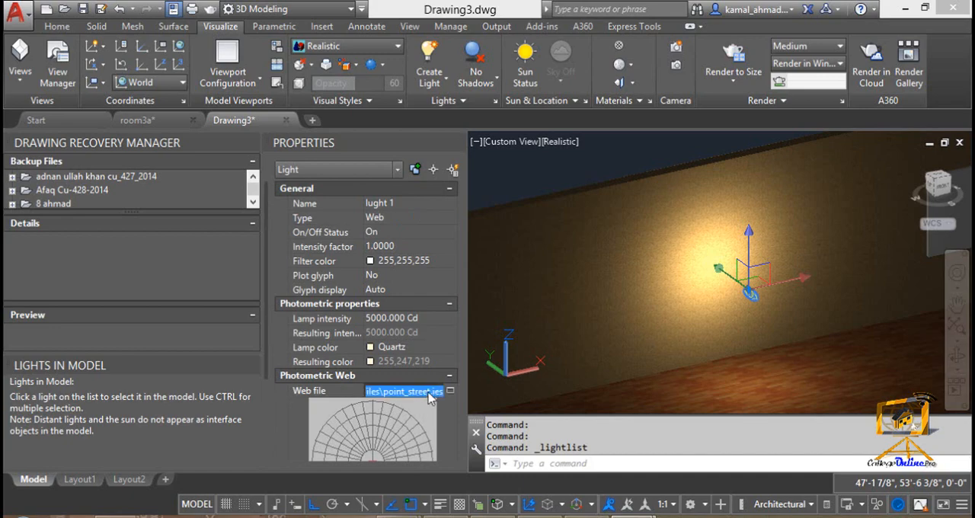
left_click(451, 391)
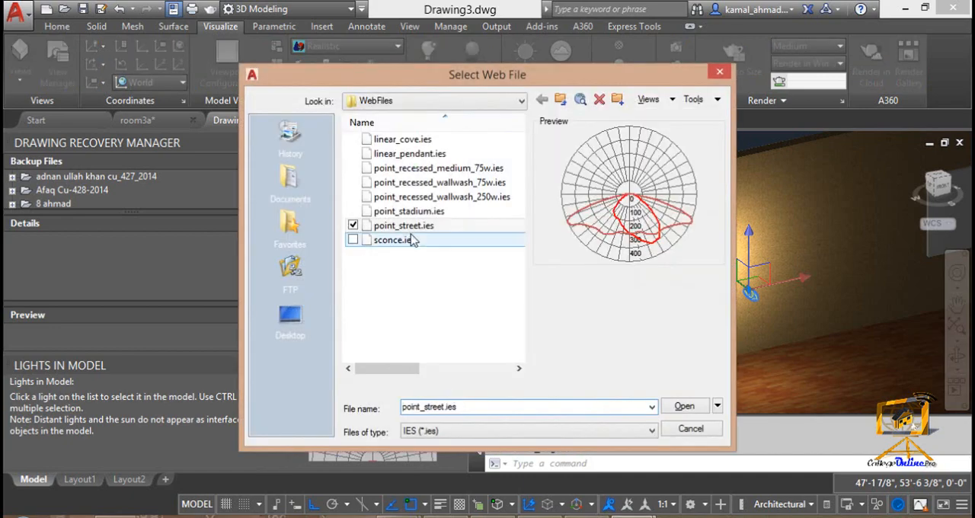
left_click(405, 239)
left_click(393, 212)
left_click(401, 197)
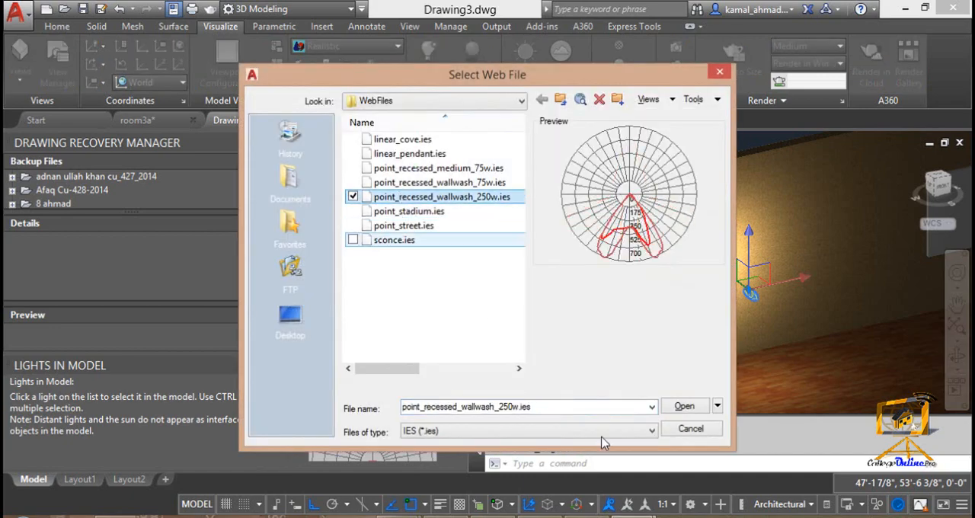
left_click(682, 406)
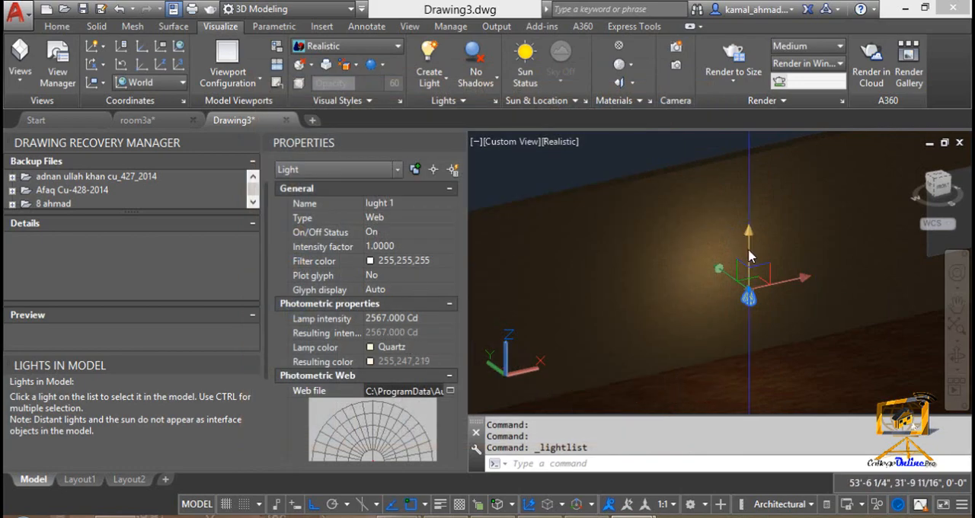
Step: Try intensity factors of 2 and 5 for lught 1, and settle on 3
left_click(424, 248)
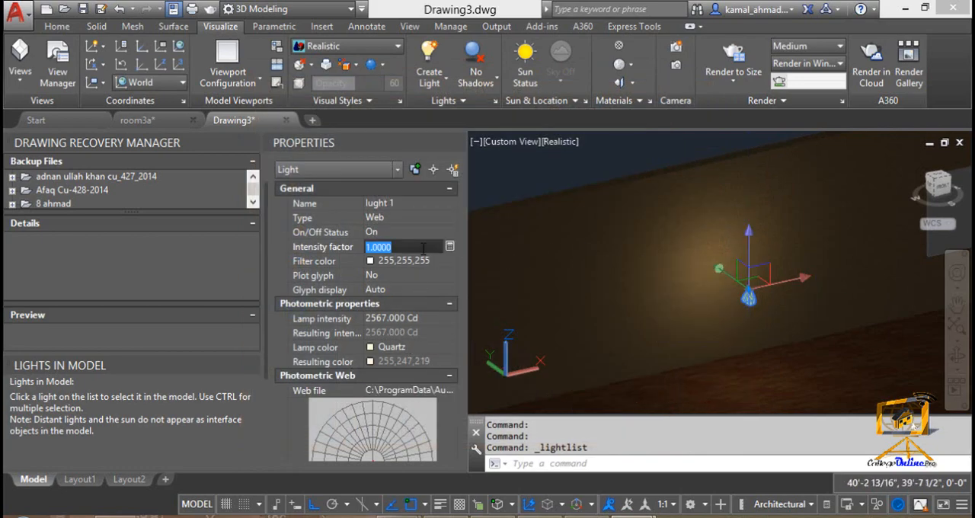
type("2")
key("Return")
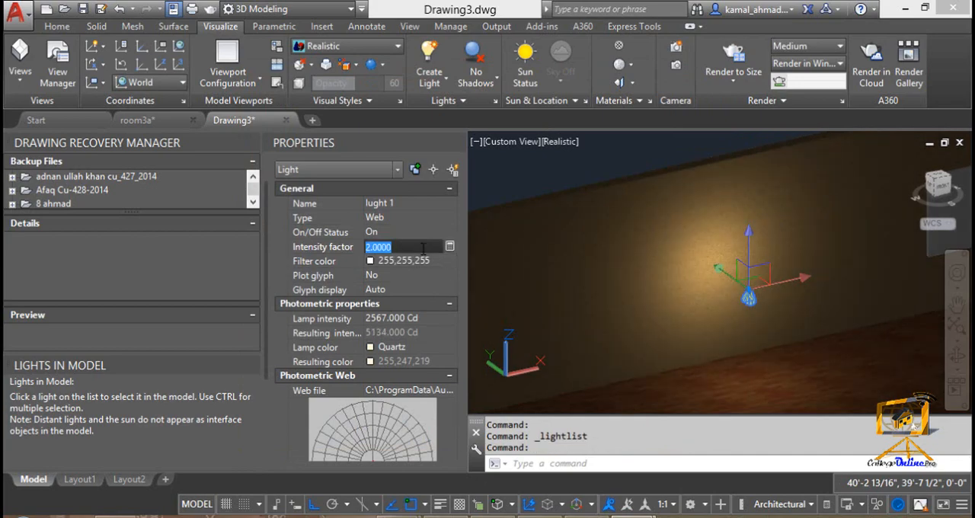
type("5")
key("Return")
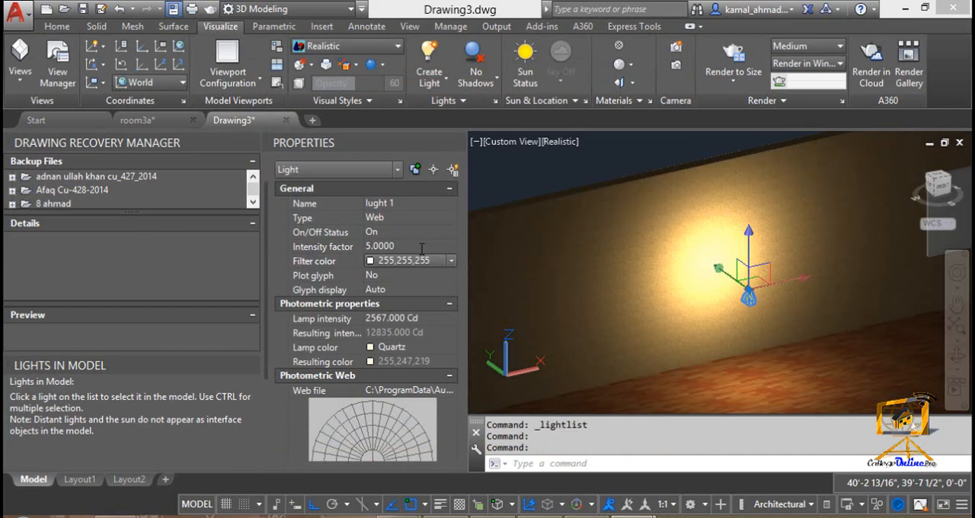
type("3")
key("Return")
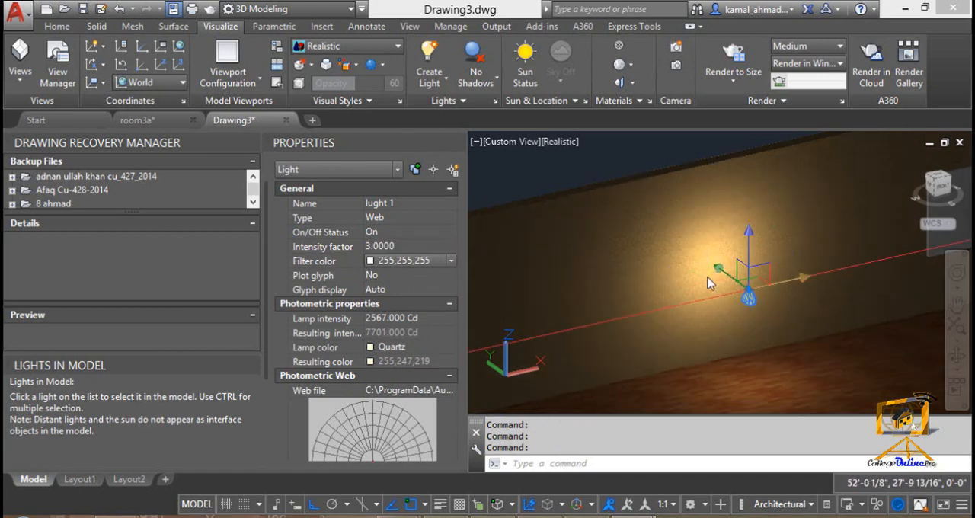
Step: Move lught 1 about 3'-10" along the Y axis to the wall, and pull it back off the wall
left_click(749, 276)
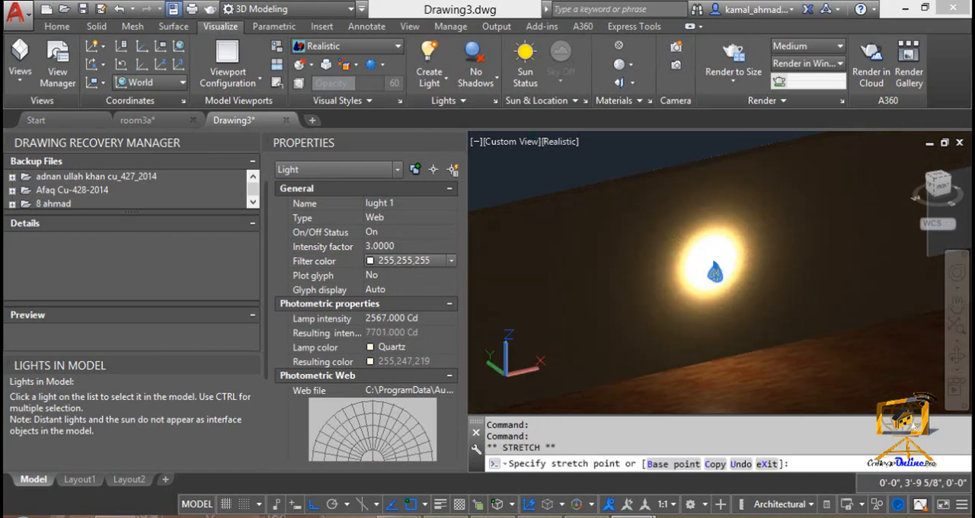
left_click(715, 272)
left_click(715, 272)
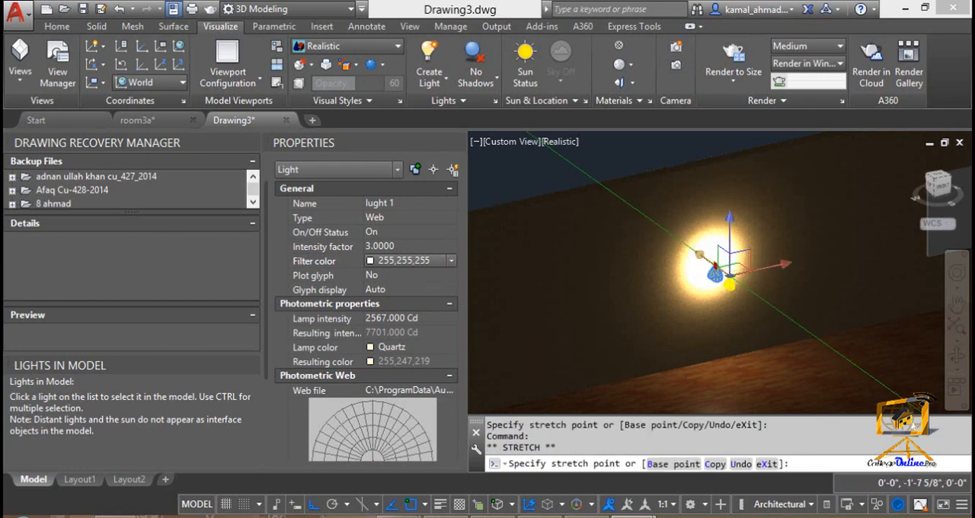
left_click(742, 283)
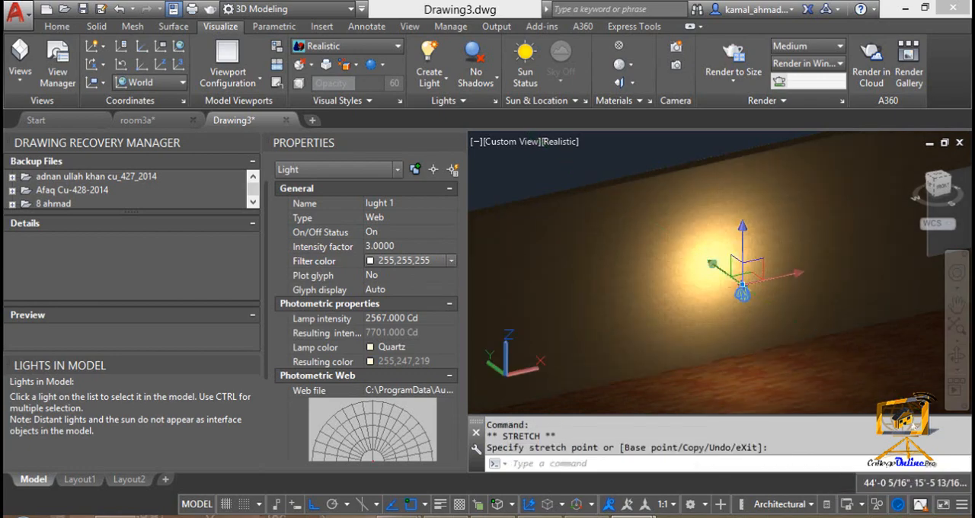
Step: Copy lught 1 in the X direction to four spots along the wall, with the farthest copy about 50' away
scroll(817, 320, "down", 2)
middle_click_drag(812, 320, 751, 337)
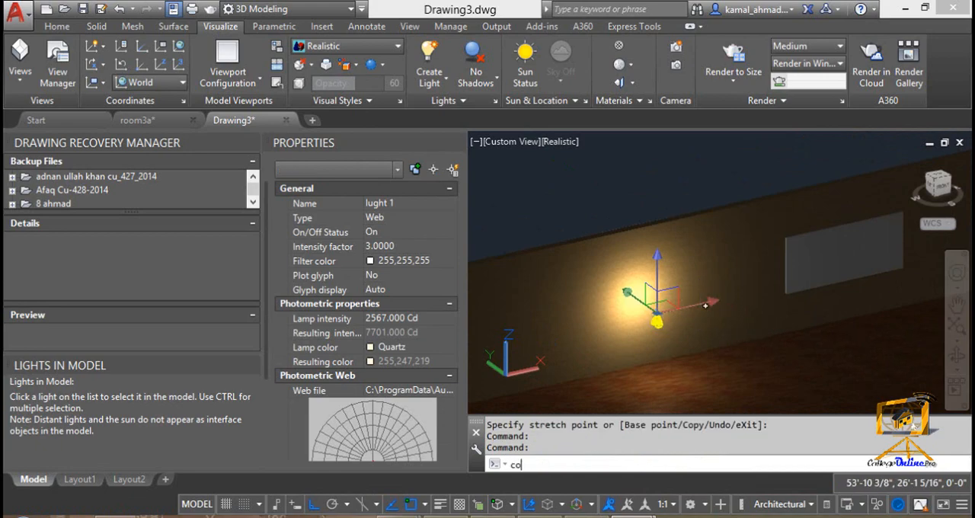
key("Return")
left_click(657, 319)
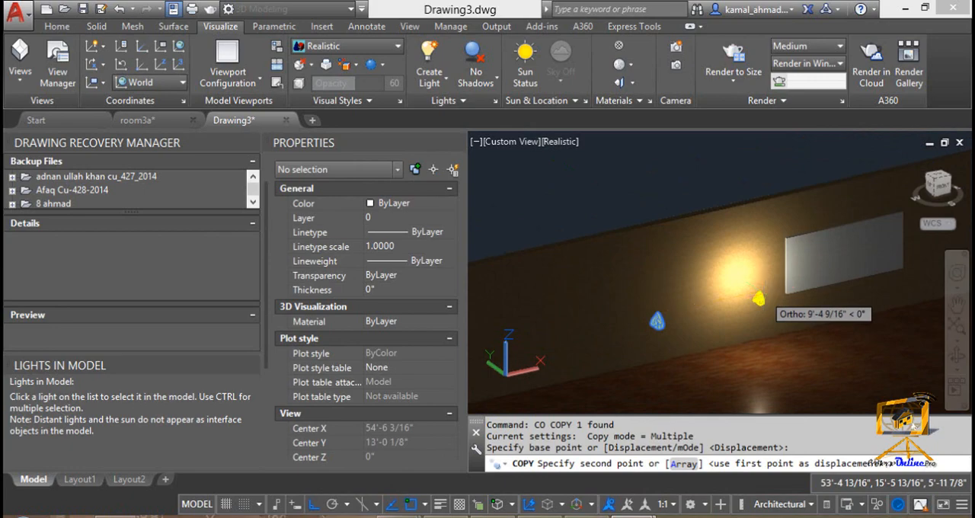
middle_click_drag(758, 299, 613, 298, "shift")
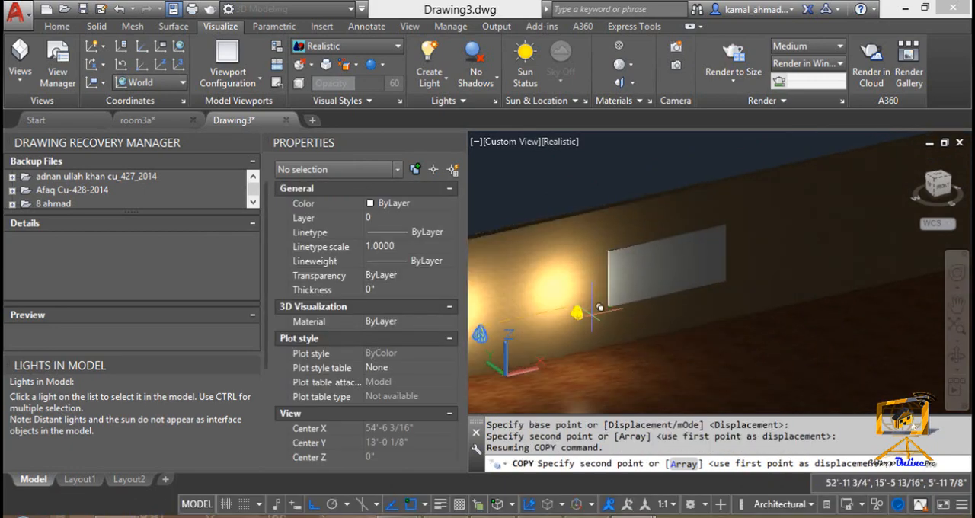
left_click(600, 307)
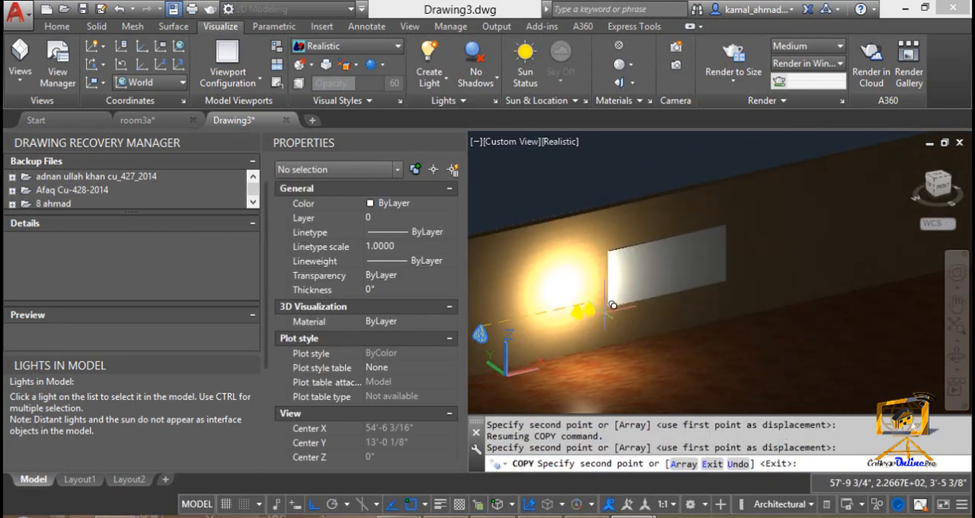
left_click(728, 292)
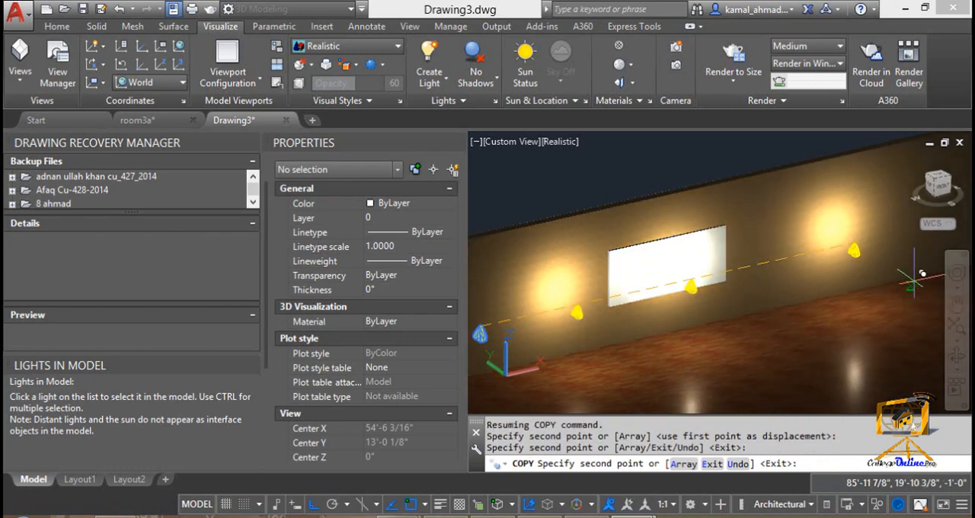
left_click(923, 275)
middle_click_drag(923, 274, 781, 320)
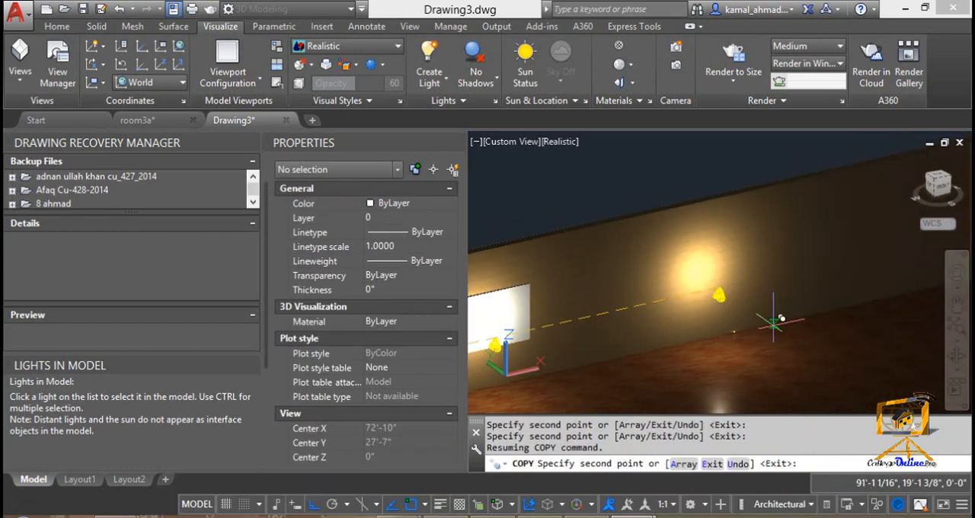
left_click(736, 322)
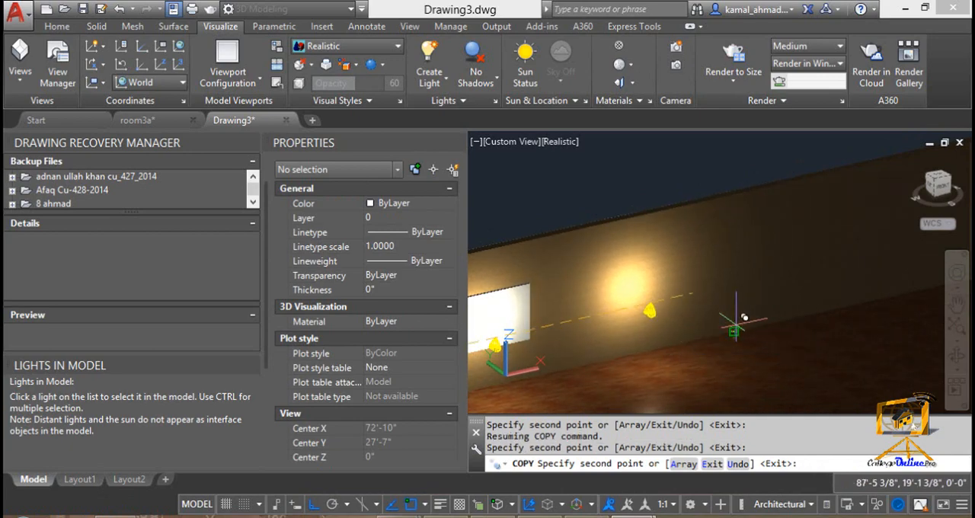
left_click(907, 310)
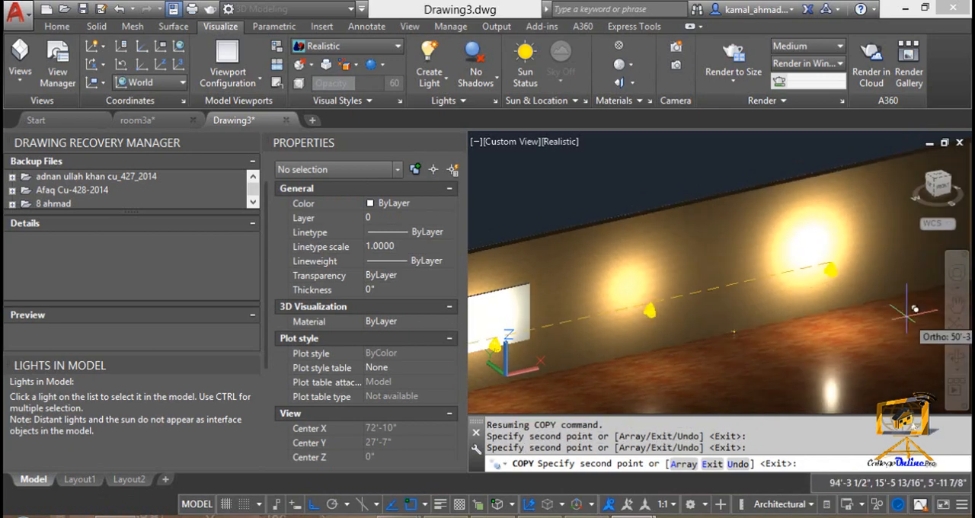
middle_click_drag(914, 308, 716, 301, "shift")
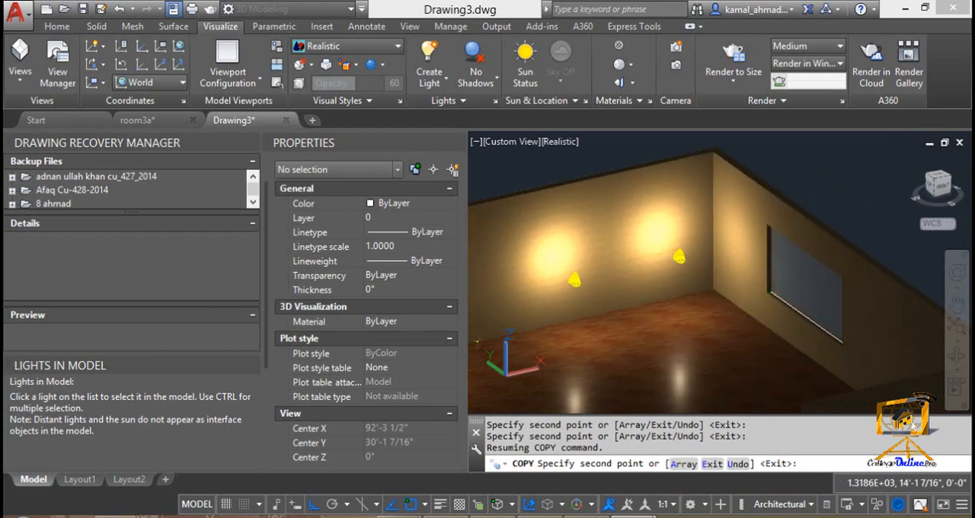
key("Escape")
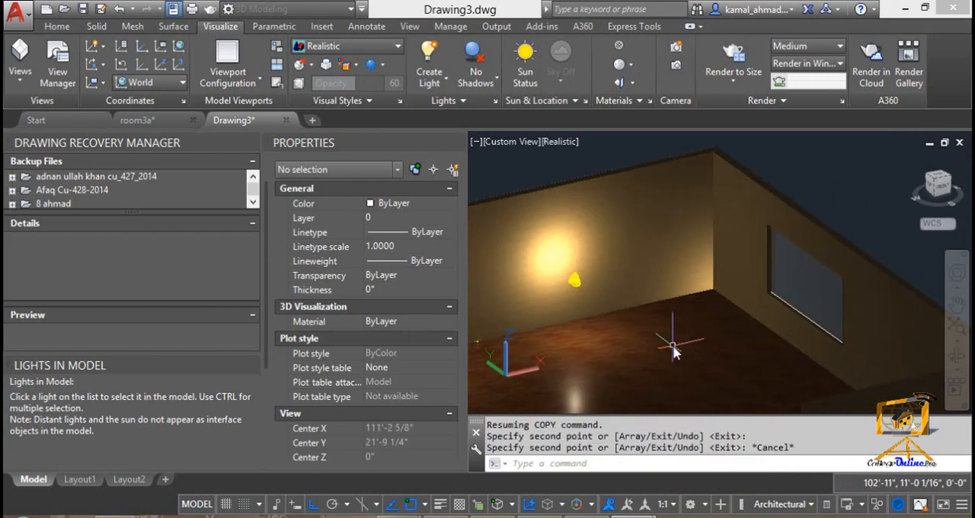
Step: Undo the copying of lught 1 along the wall
middle_click_drag(621, 327, 640, 334, "shift")
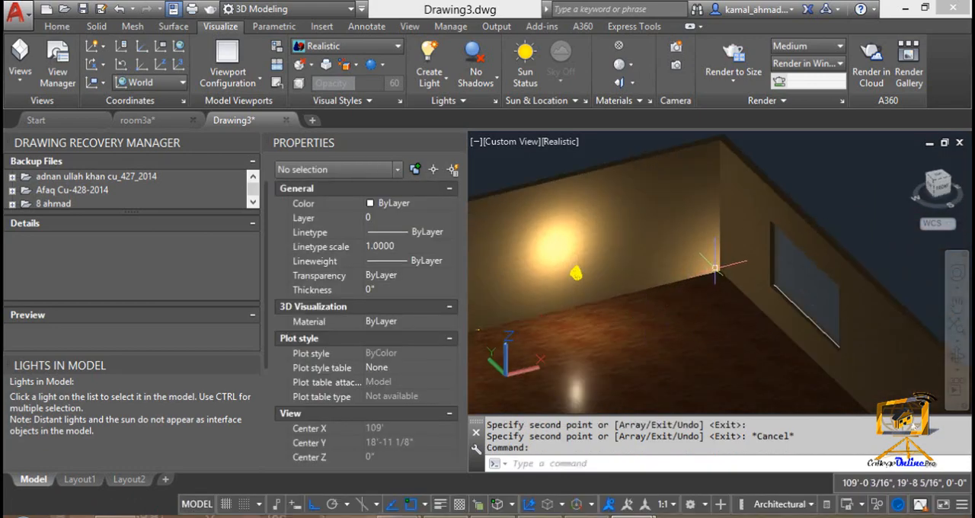
key("ctrl+z")
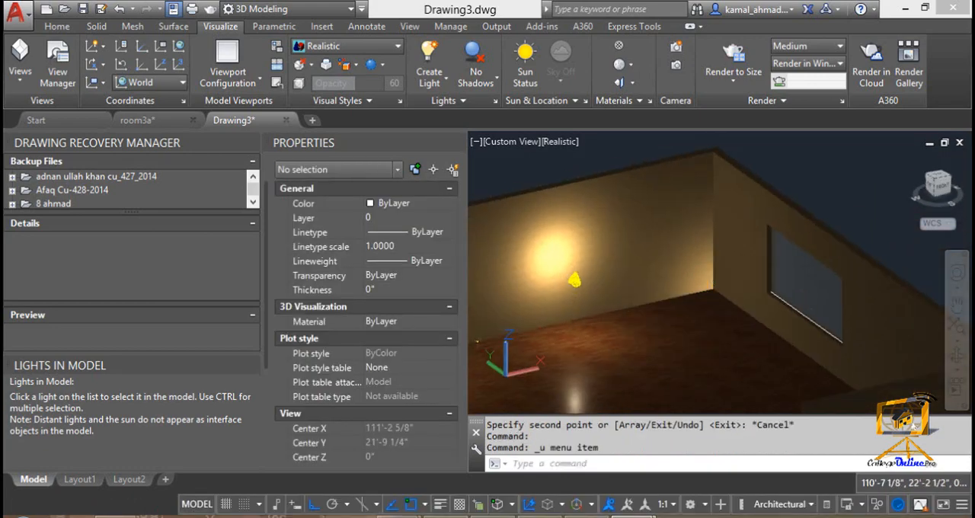
key("ctrl+z")
key("ctrl+z")
Step: Select the original lught 1 on the wall to show its properties again
scroll(668, 345, "down", 2)
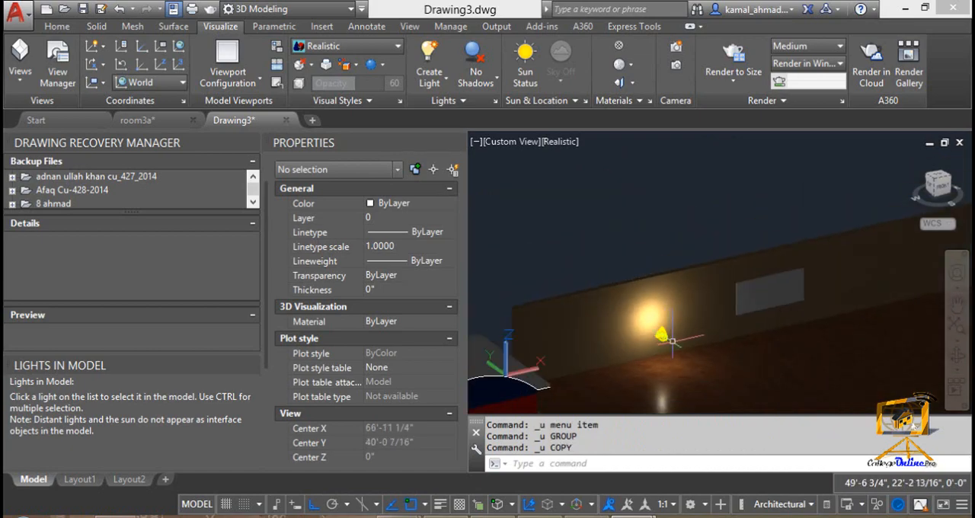
middle_click_drag(672, 342, 667, 336, "shift")
scroll(666, 336, "up", 2)
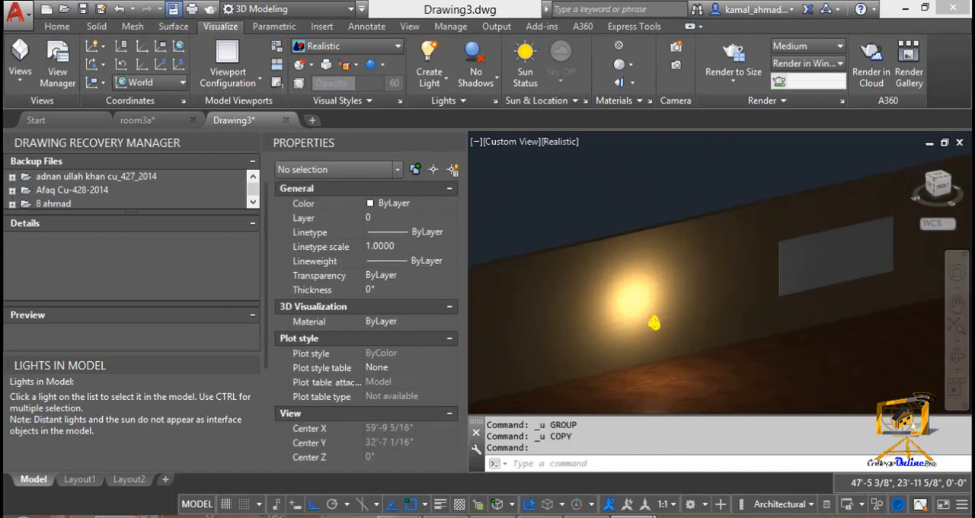
scroll(652, 323, "up", 1)
left_click(660, 313)
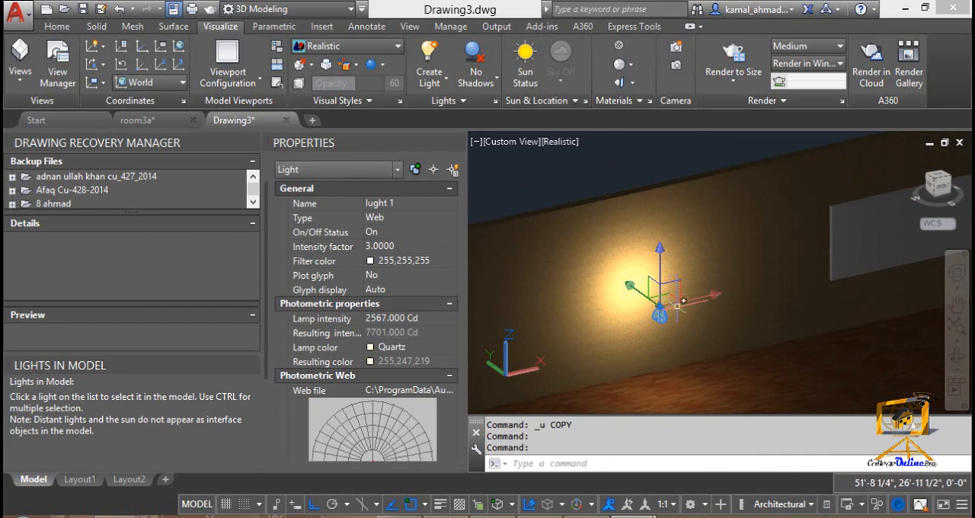
Step: Copy lught 1 in the X direction to two spots on the wall beyond the rectangular panel, the farther about 54' away
type("co")
key("Return")
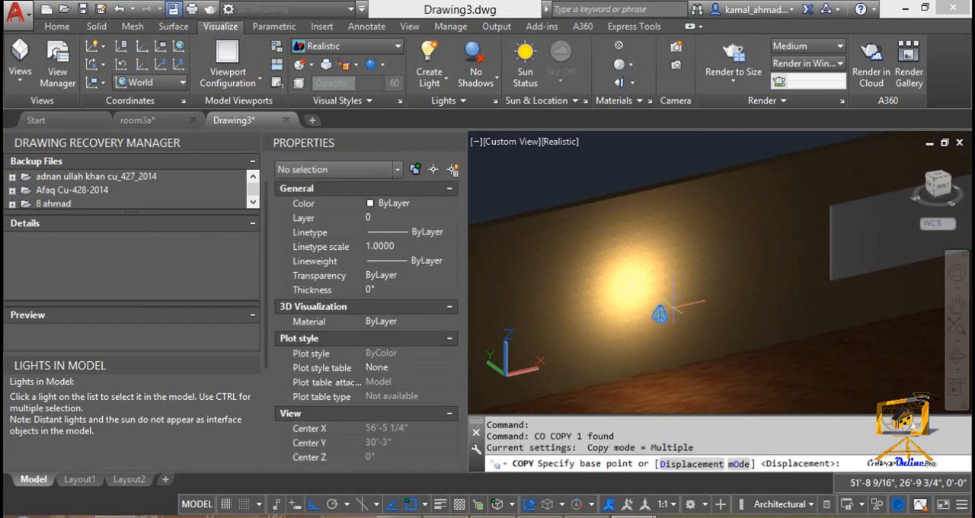
left_click(662, 313)
middle_click_drag(805, 305, 516, 333)
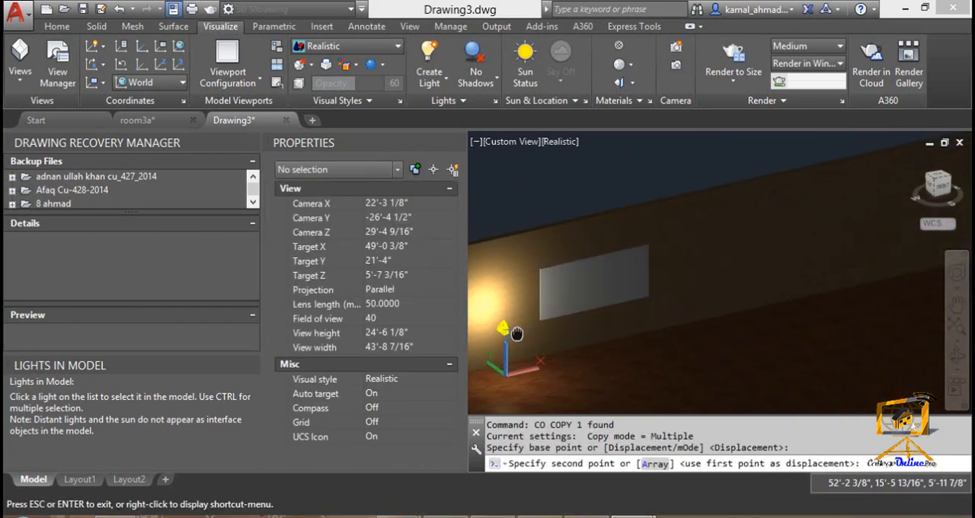
left_click(747, 275)
middle_click_drag(779, 283, 566, 324)
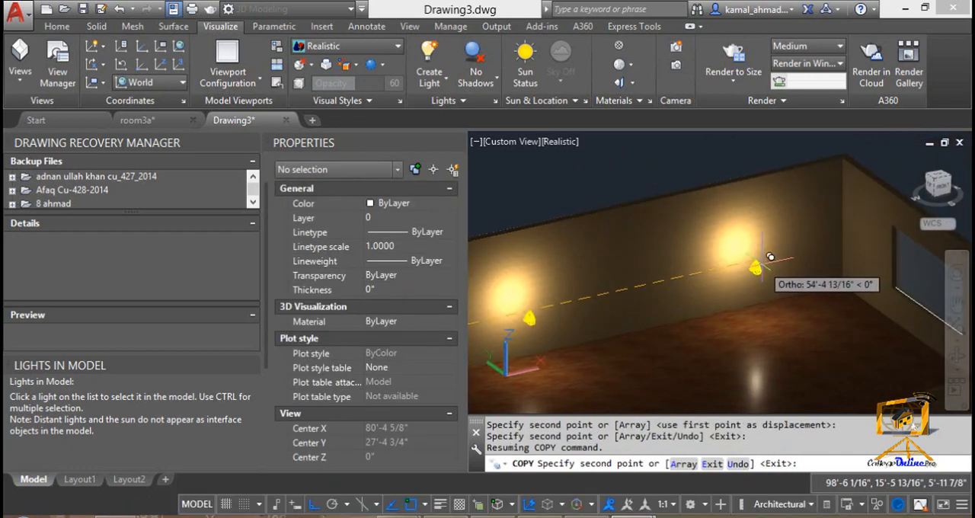
key("Escape")
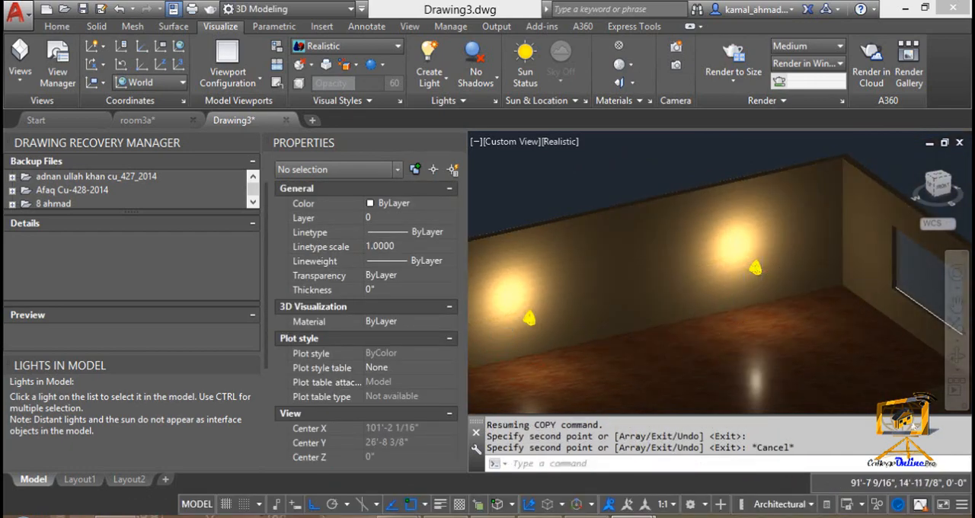
Step: Assign the web file point_recessed_medium_75w.ies to the middle wall light, lught 2
scroll(688, 344, "down", 1)
middle_click_drag(678, 346, 906, 265)
scroll(789, 273, "down", 2)
middle_click_drag(757, 295, 679, 315)
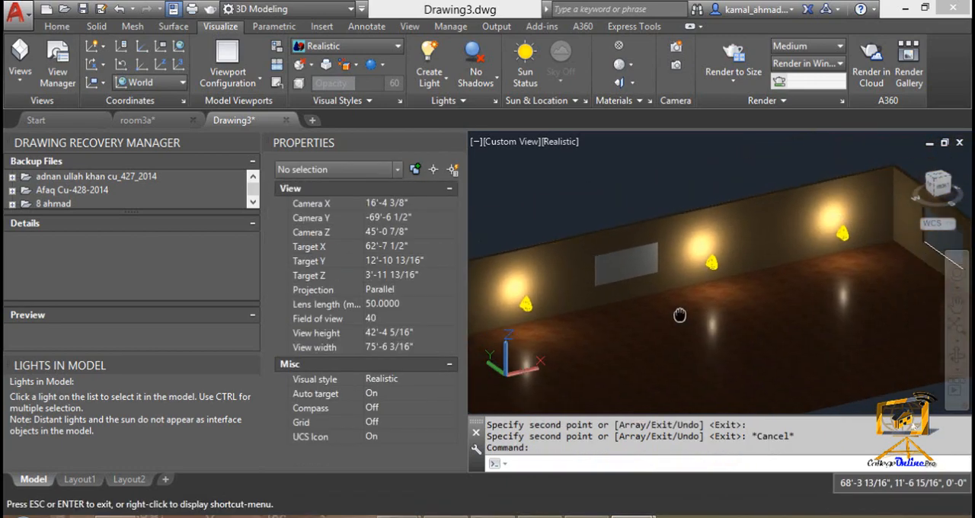
scroll(716, 259, "up", 4)
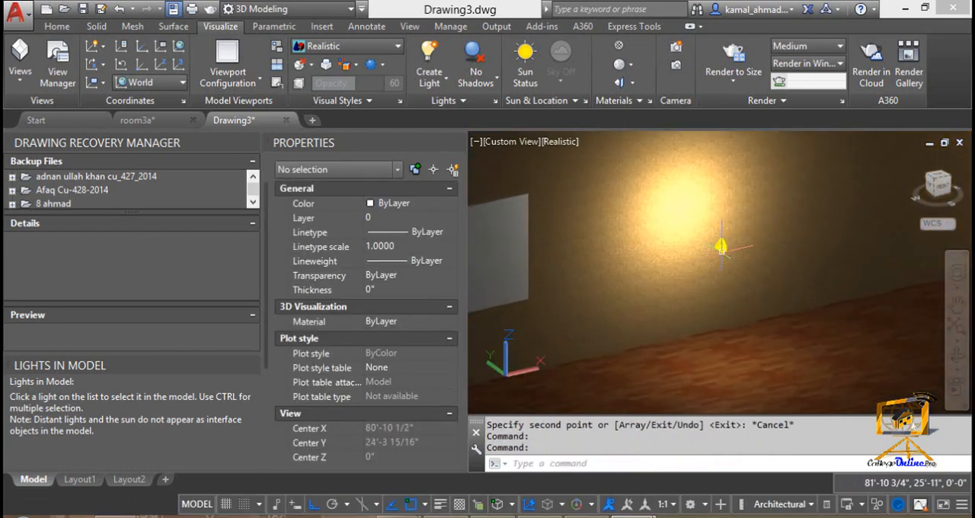
left_click(724, 257)
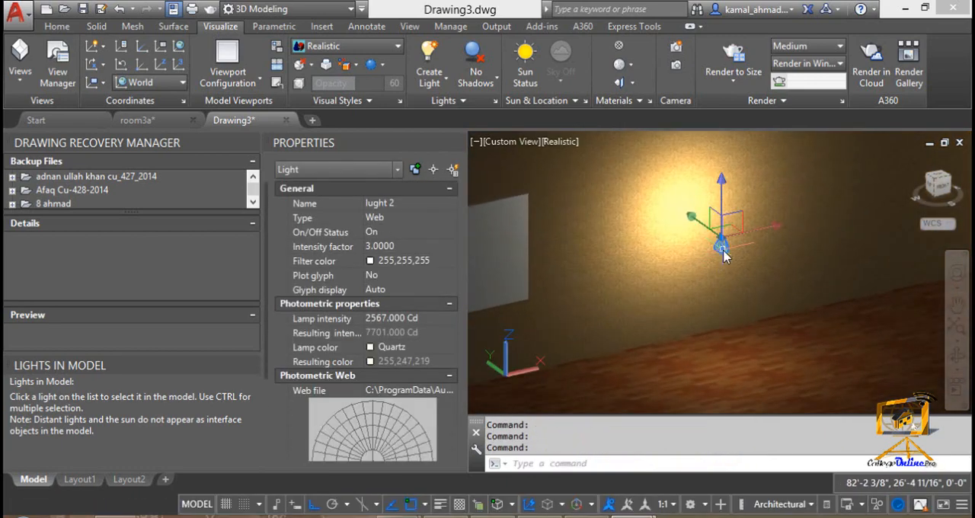
left_click(448, 390)
left_click(453, 390)
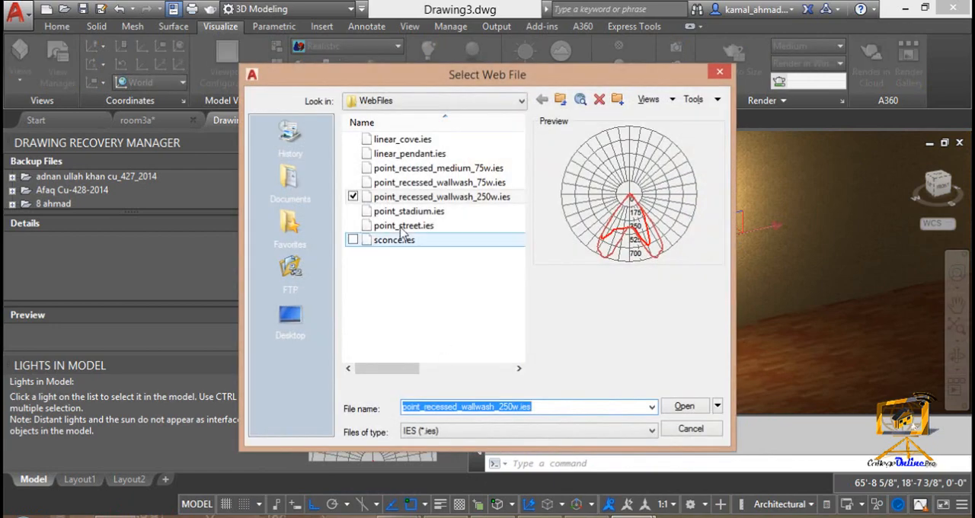
left_click(411, 168)
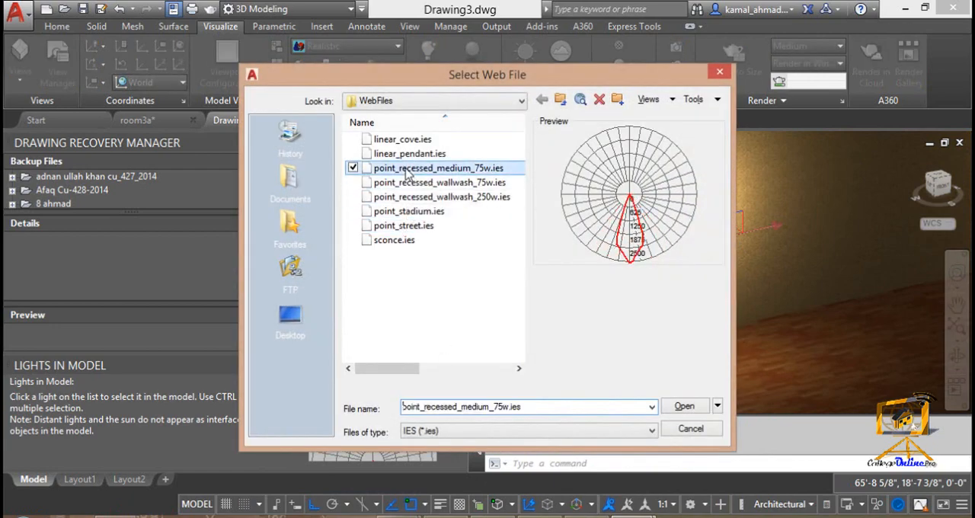
left_click(684, 406)
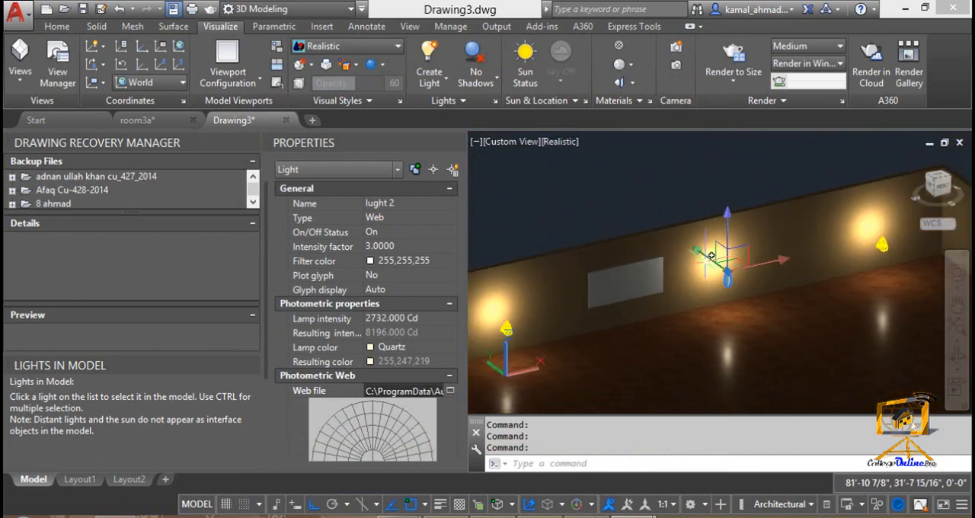
Step: Set the intensity factor of lught 2 to 1
scroll(621, 285, "up", 3)
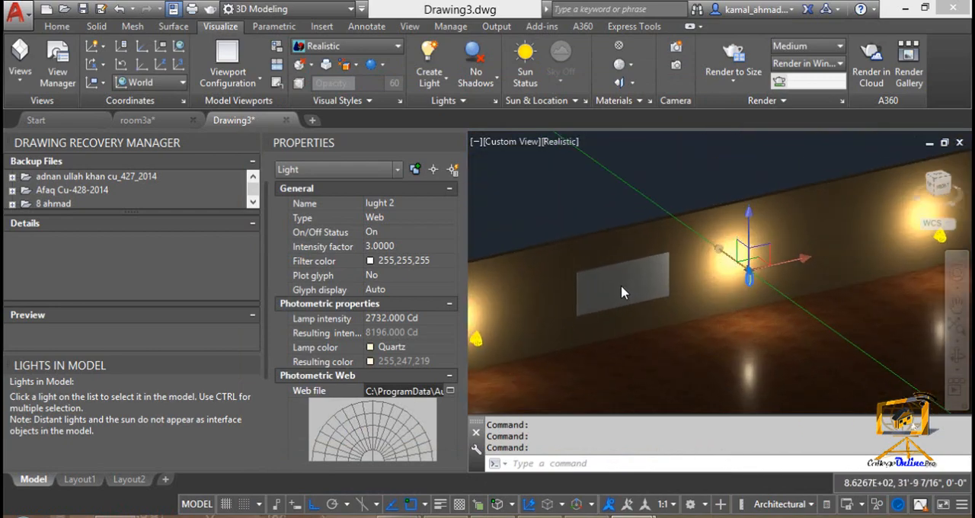
left_click(410, 247)
type("1")
key("Return")
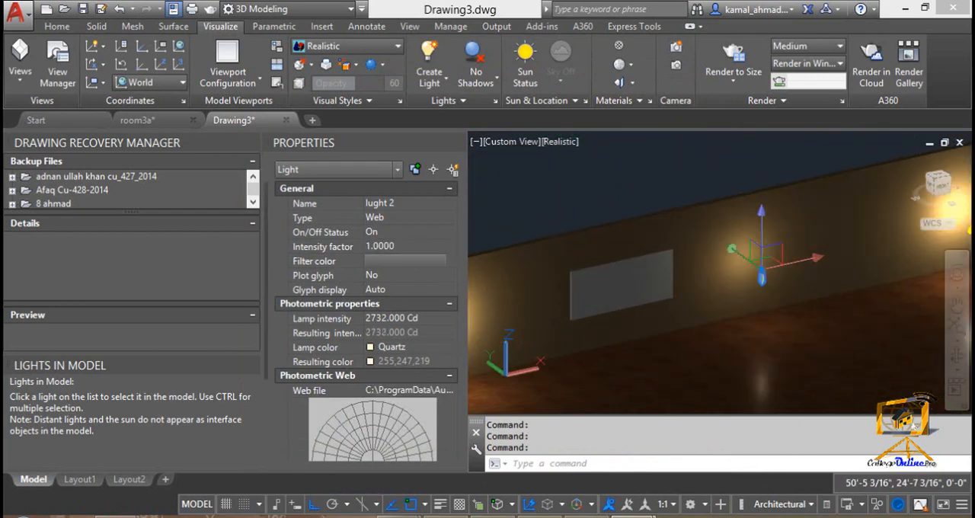
Step: Open the choice of light types for creating another light in the room
middle_click_drag(771, 354, 684, 358)
scroll(767, 334, "down", 3)
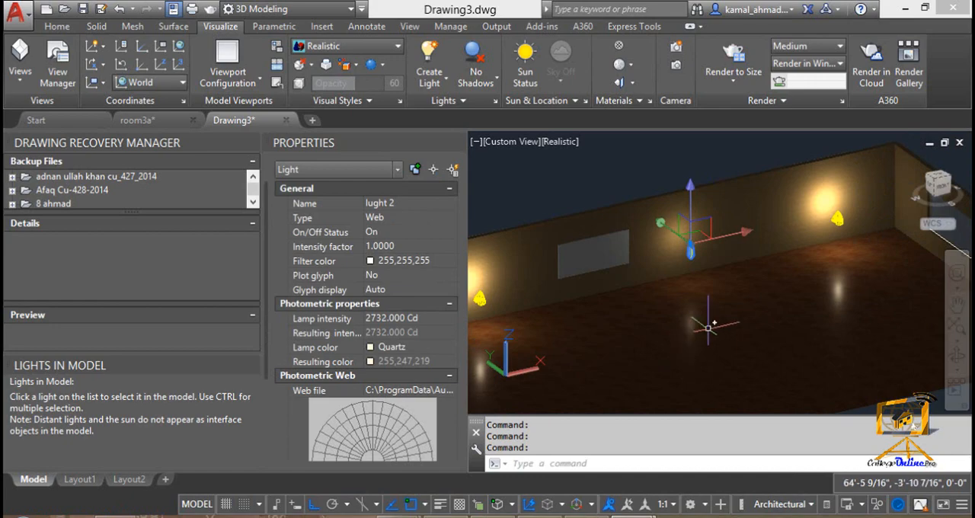
middle_click_drag(717, 294, 676, 290)
left_click(438, 82)
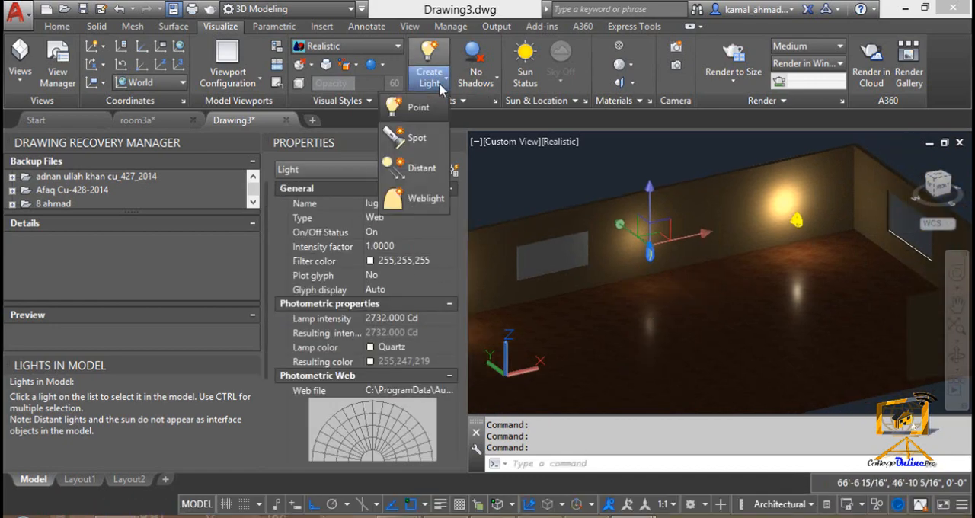
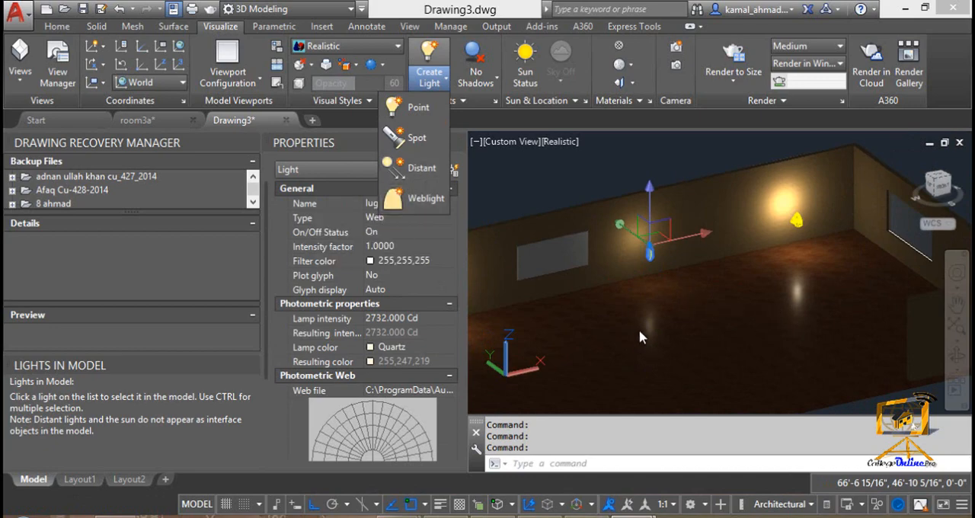
Step: Leave the light type choice, deselect lught 2 and close the Properties palette
key("Escape")
key("Escape")
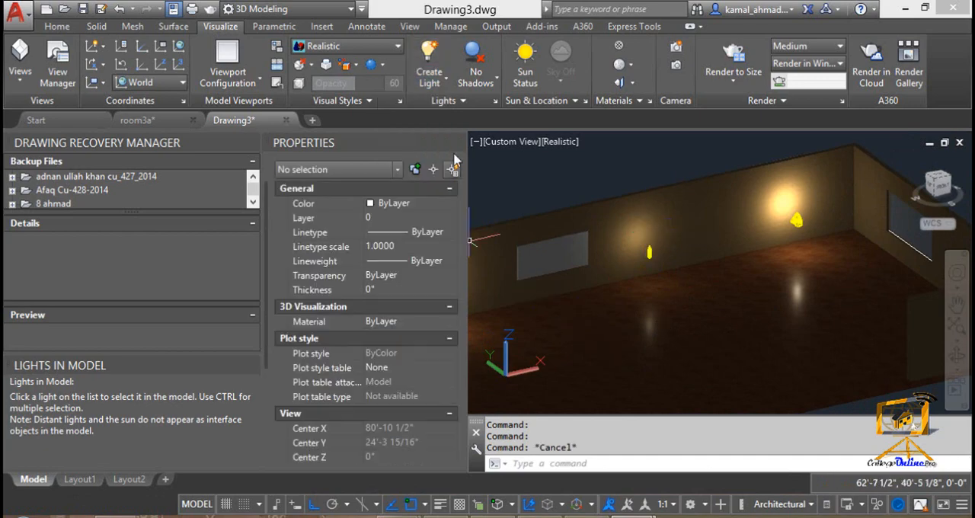
left_click(458, 143)
middle_click_drag(495, 305, 645, 318)
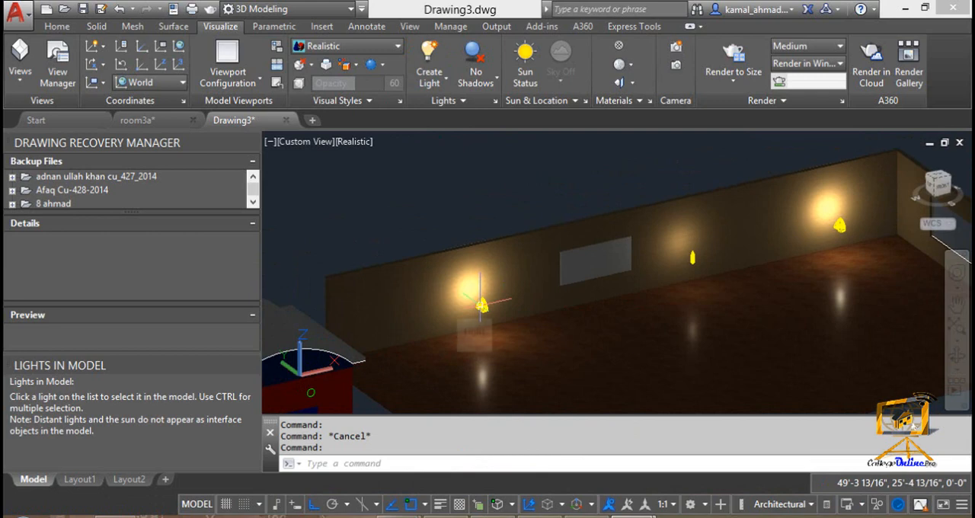
key("Escape")
Step: Display the Lights in Model list wide enough to read the light names and dock it beside the drawing
left_click(481, 305)
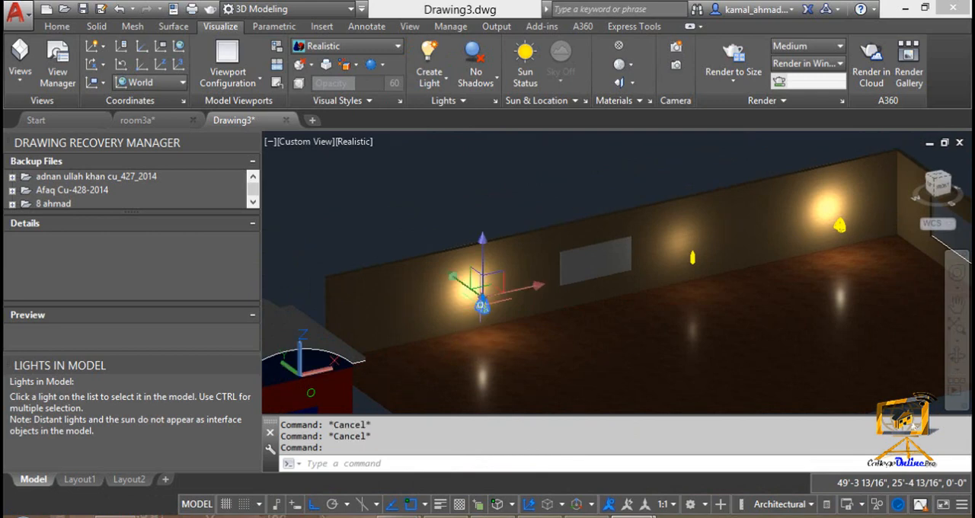
left_click(496, 101)
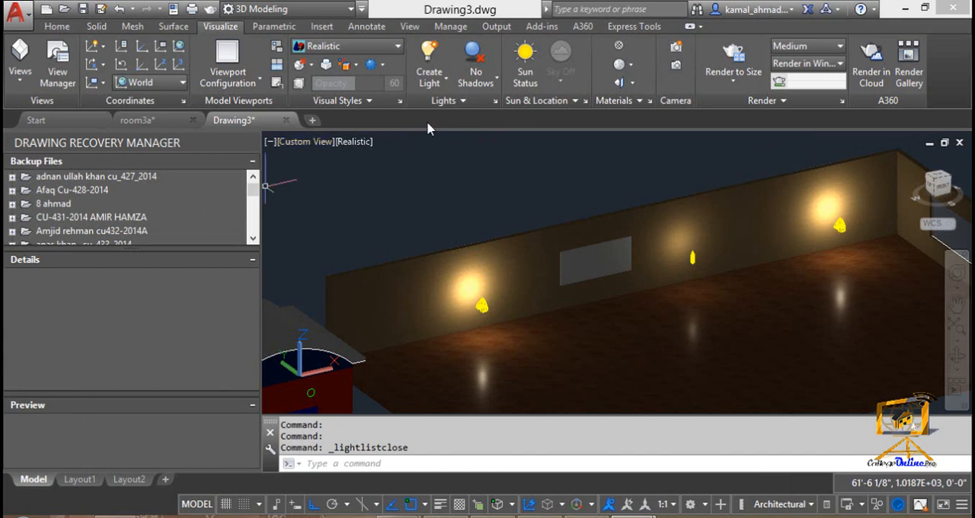
left_click(496, 101)
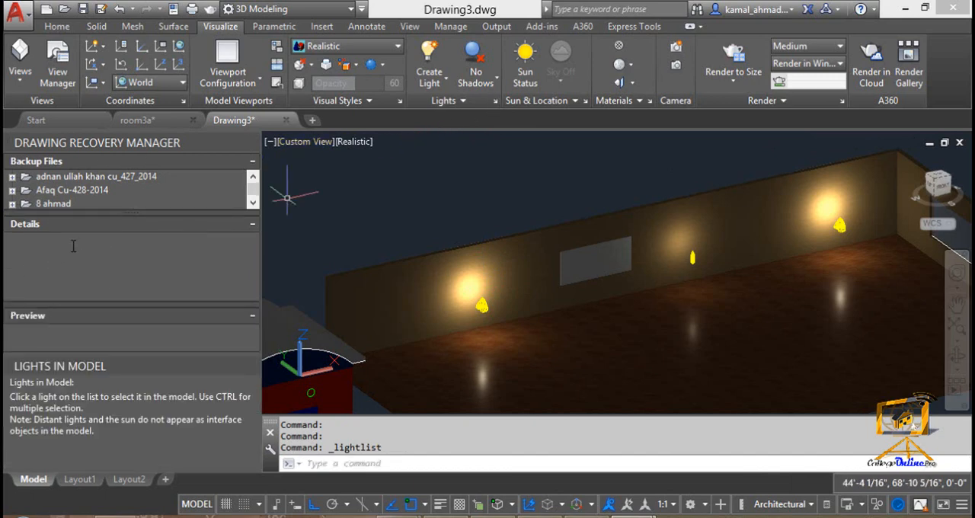
left_click(482, 305)
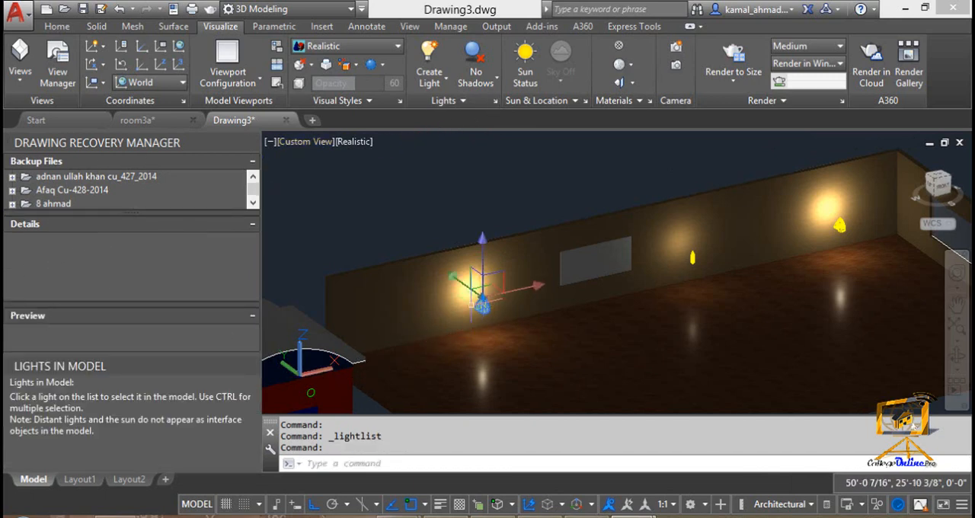
left_click_drag(78, 365, 355, 193)
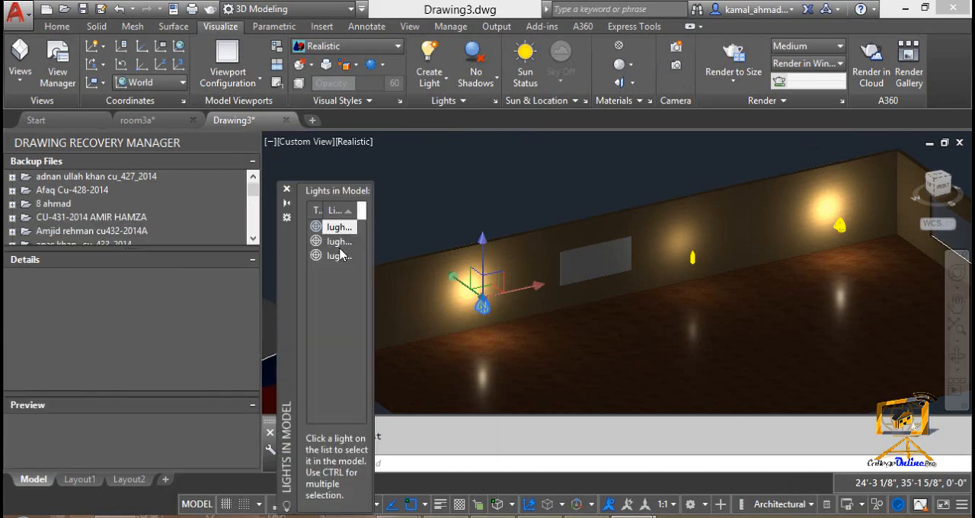
left_click_drag(373, 268, 446, 268)
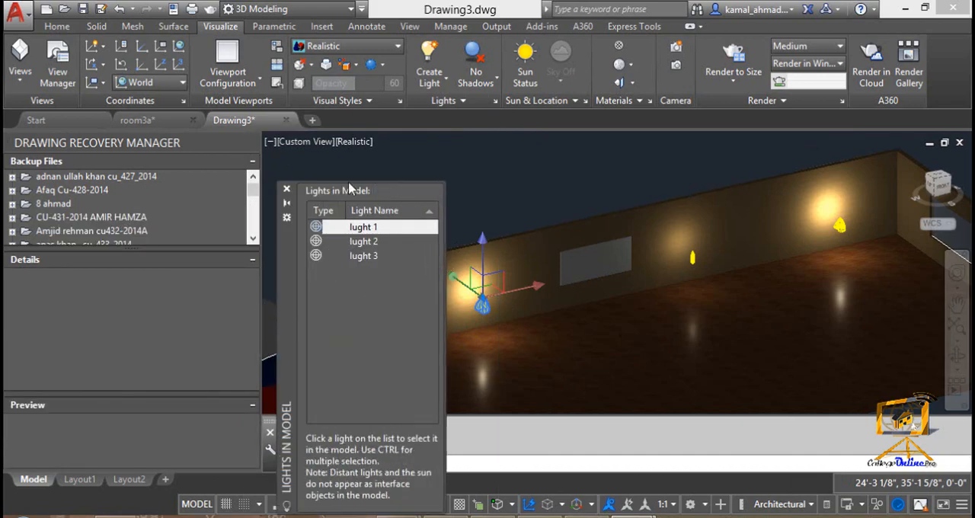
left_click(287, 188)
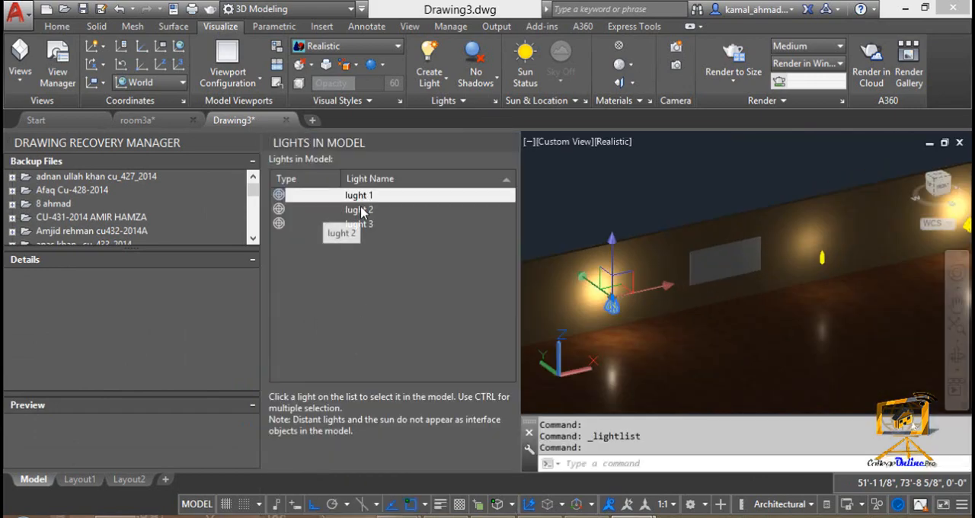
Step: Set the on/off status of lught 1 to Off in its properties
left_click(353, 197)
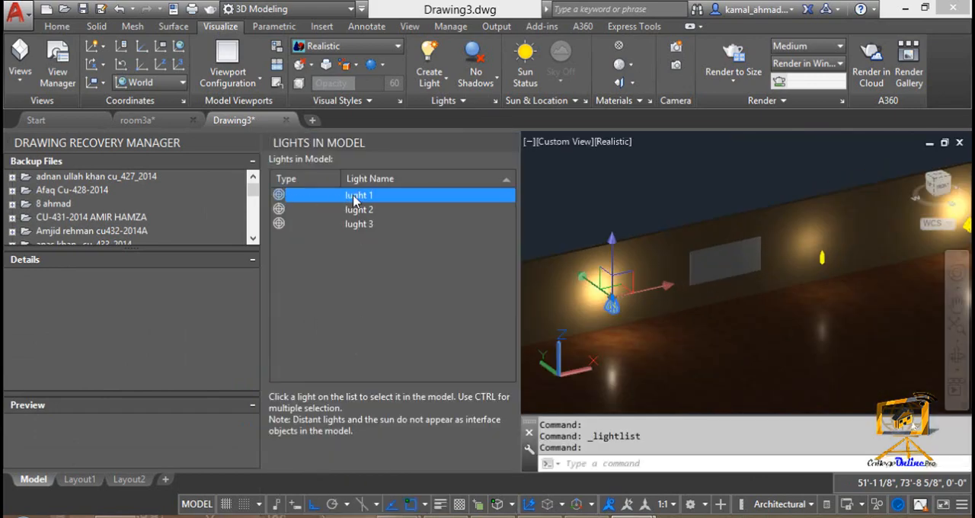
right_click(353, 196)
left_click(400, 220)
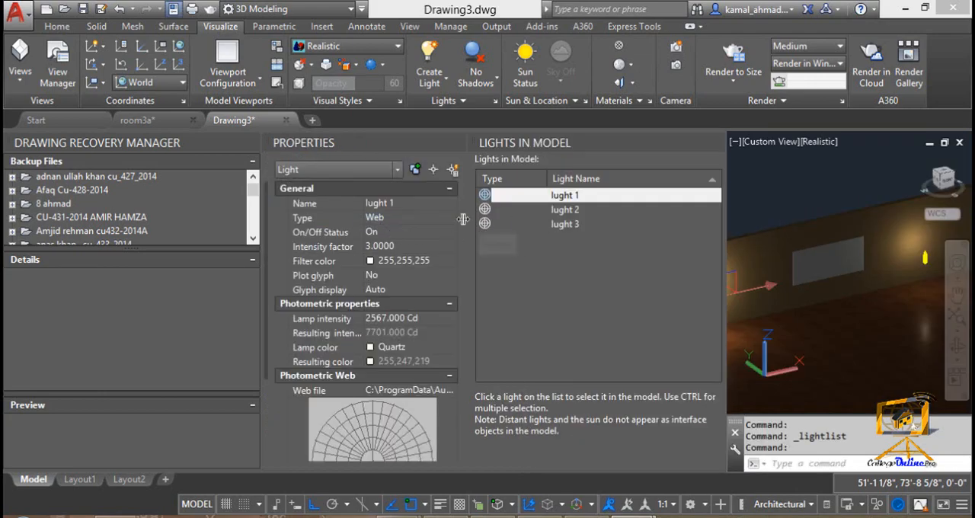
left_click(418, 230)
left_click(451, 232)
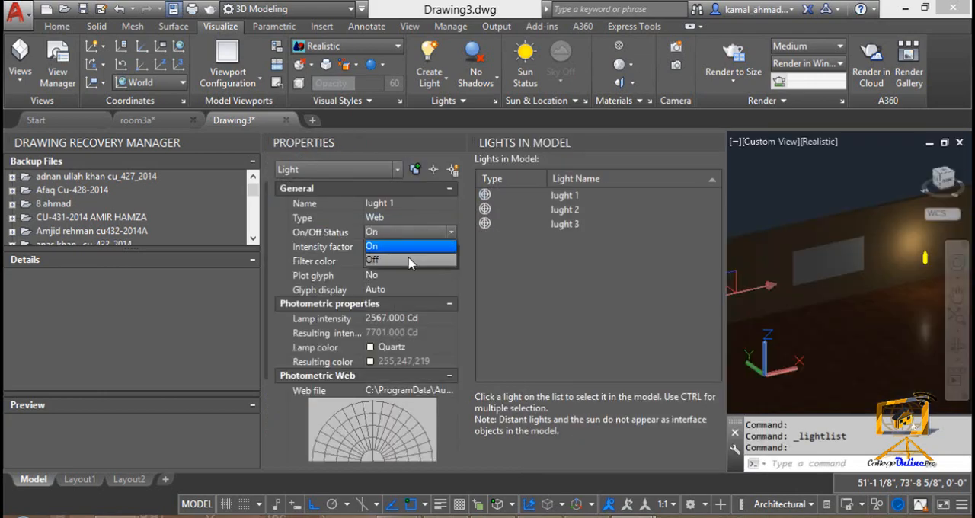
left_click(410, 261)
Step: Set the on/off status of lught 2 to Off
left_click(564, 210)
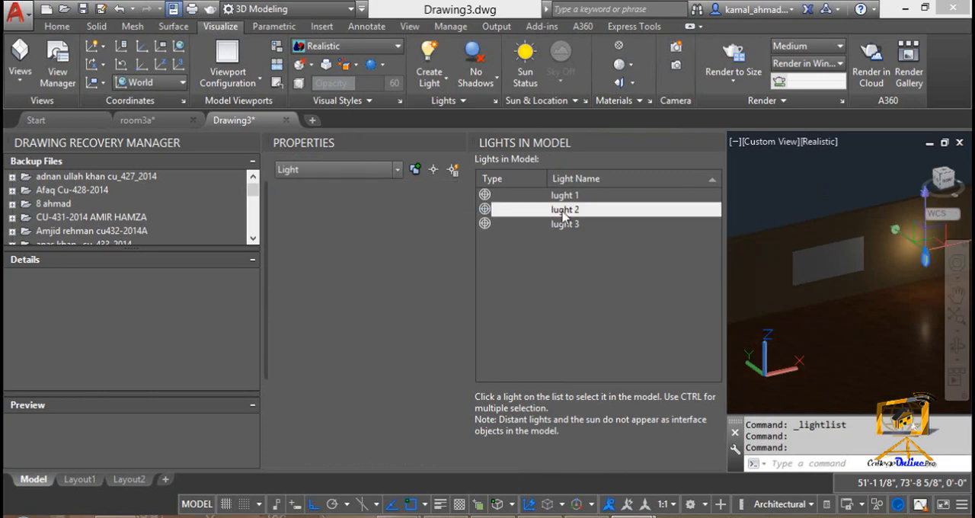
left_click(427, 232)
left_click(449, 232)
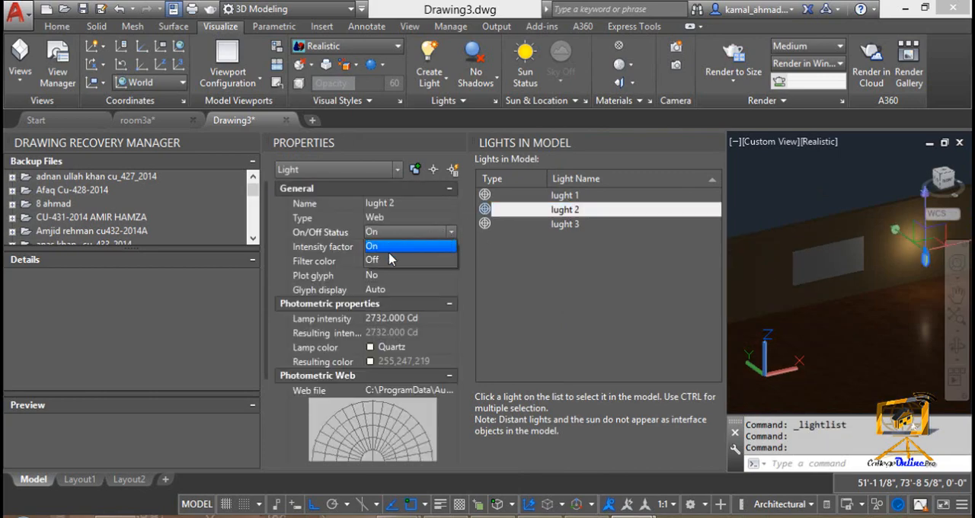
left_click(449, 260)
Step: Set the on/off status of lught 3 to Off
left_click(533, 224)
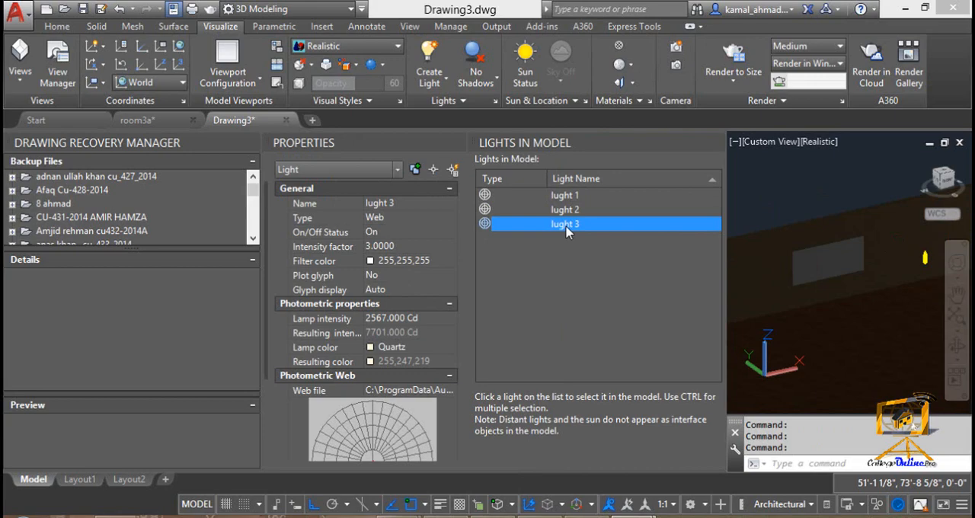
left_click(406, 231)
left_click(437, 231)
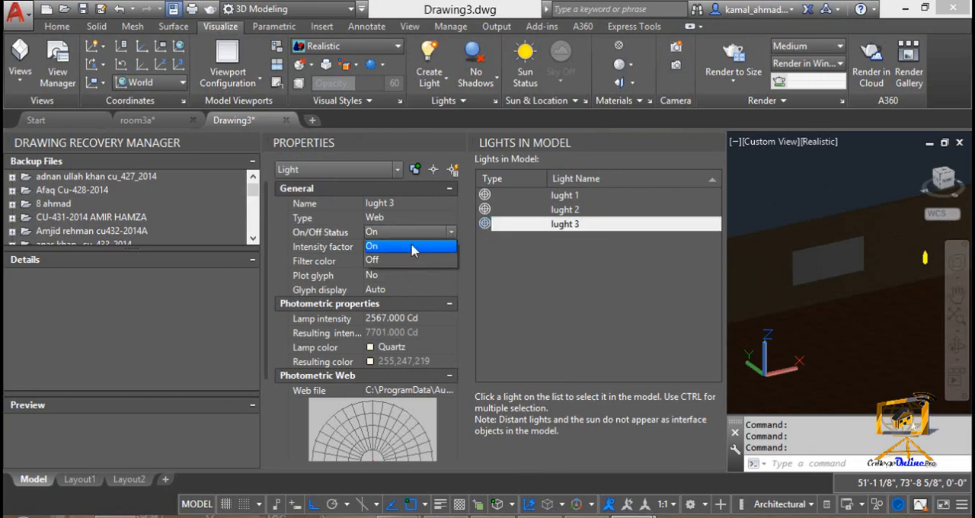
left_click(402, 259)
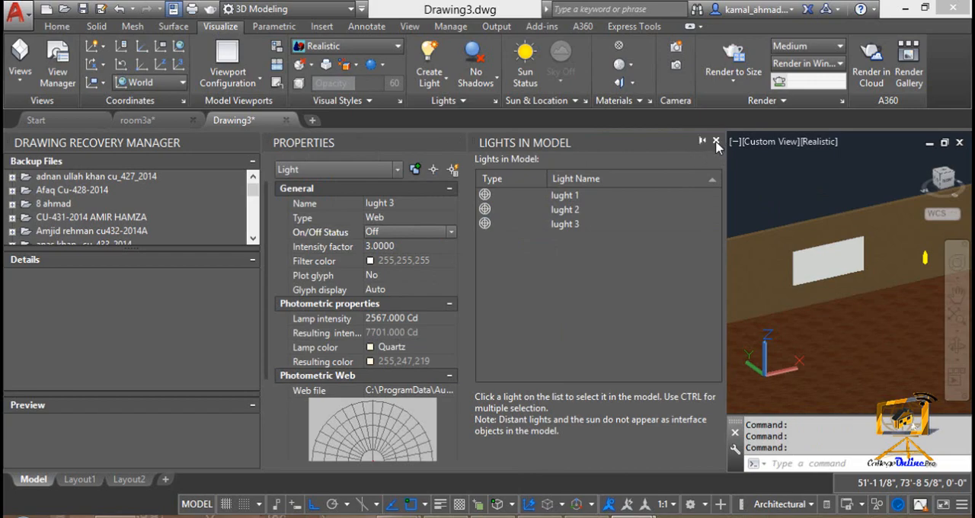
Step: Close the Lights in Model list and the Properties palette to show the whole room
left_click(716, 142)
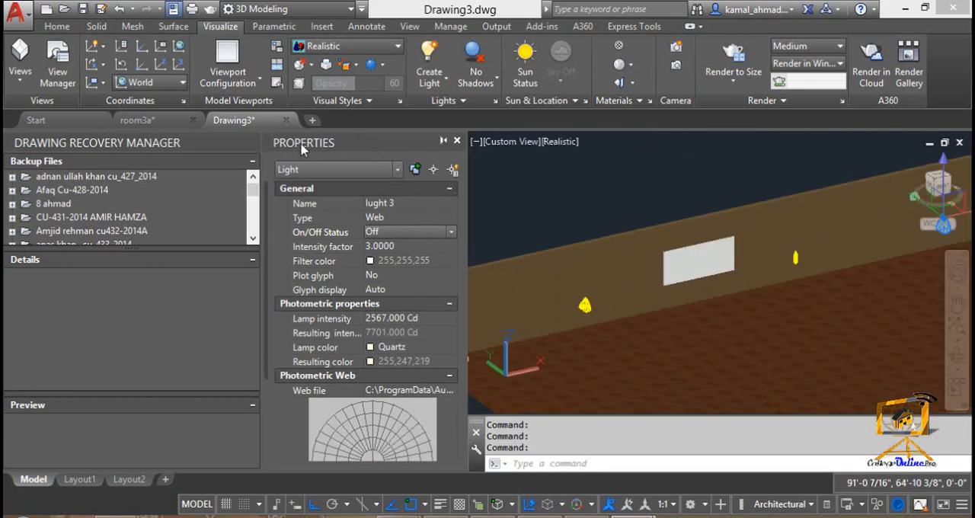
left_click(457, 143)
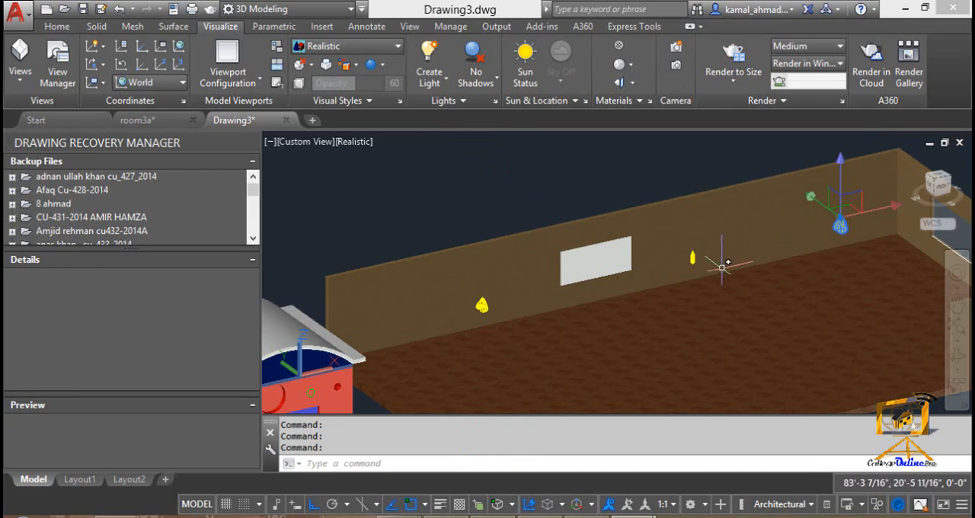
scroll(688, 271, "down", 2)
middle_click_drag(660, 283, 639, 281)
middle_click_drag(574, 294, 586, 299, "shift")
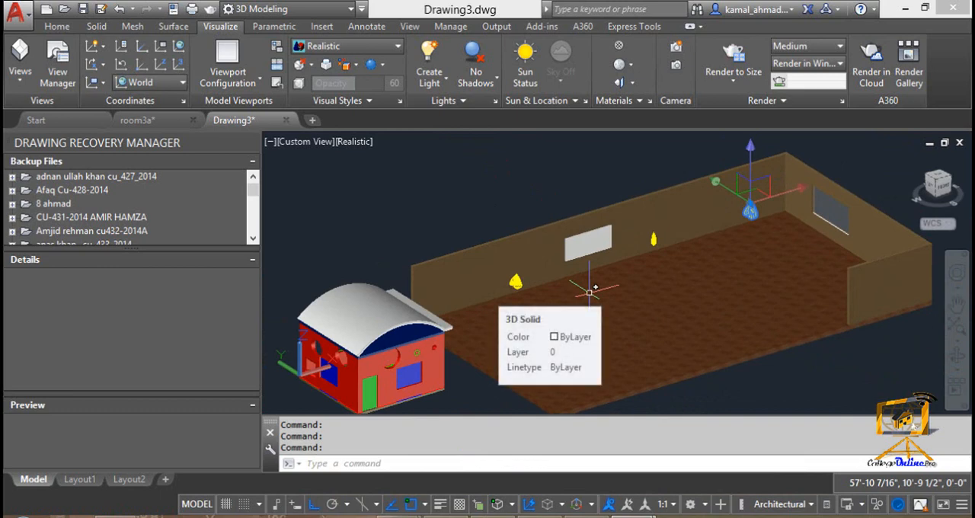
Step: Create a distant light, allowing distant lights, directed from 0,0,0 to a point on the room floor with Ortho off
left_click(462, 97)
left_click(445, 82)
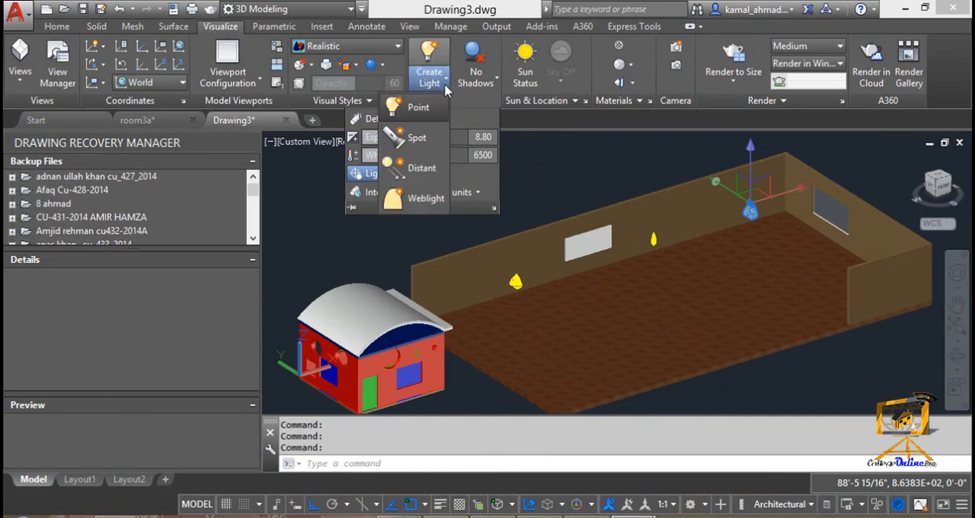
left_click(421, 163)
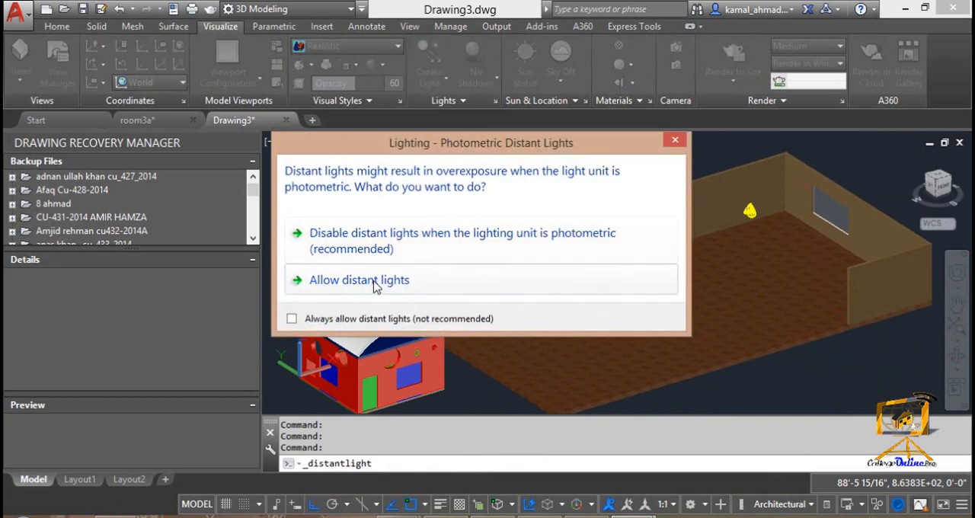
left_click(373, 282)
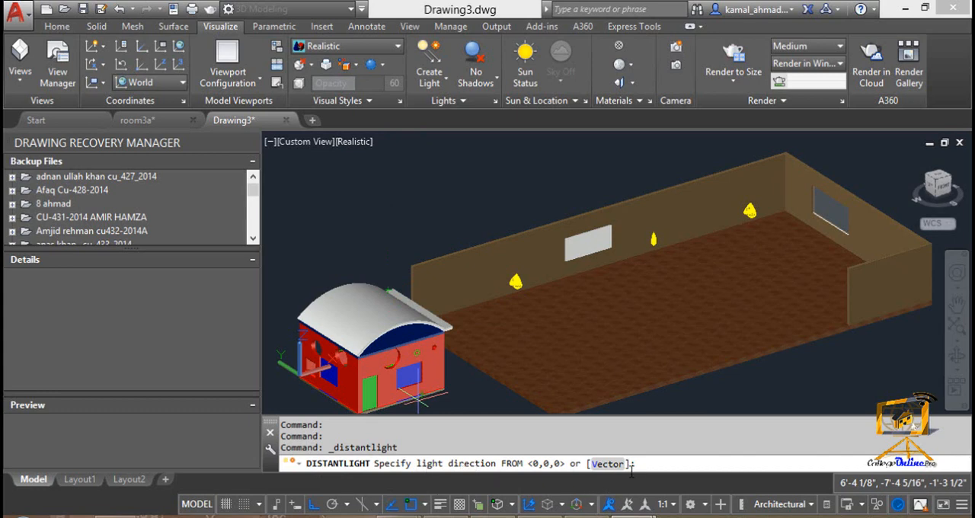
key("Return")
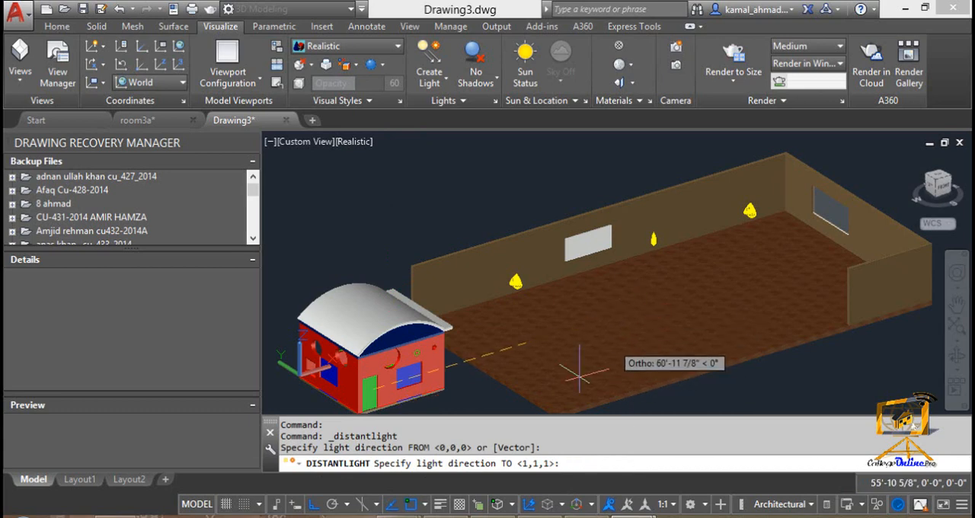
left_click(313, 503)
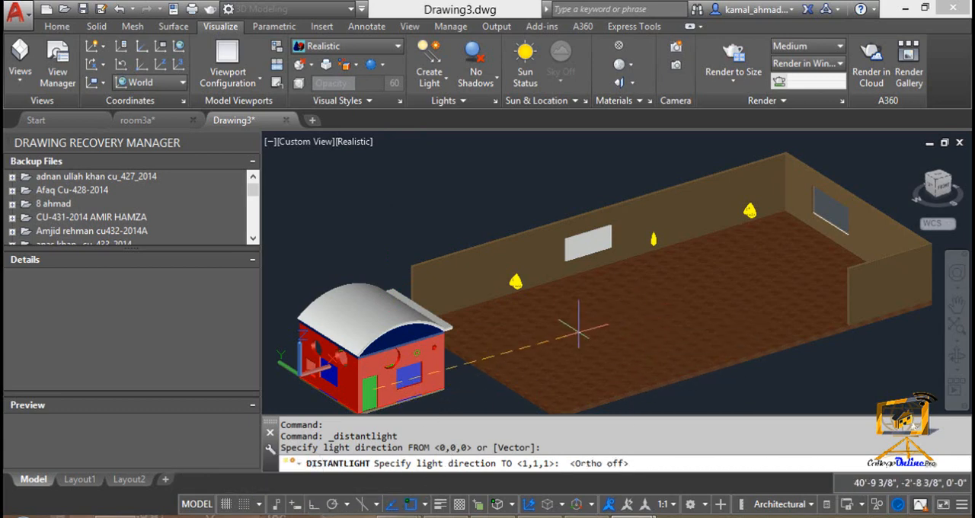
left_click(655, 315)
Step: Name the distant light "my first distant light" and finish creating it
type("light")
key("Return")
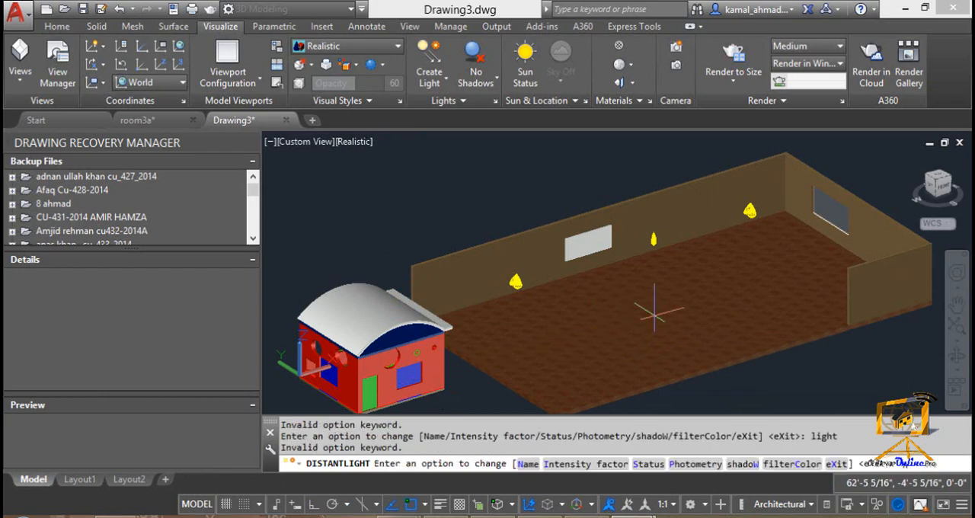
type("n")
key("Return")
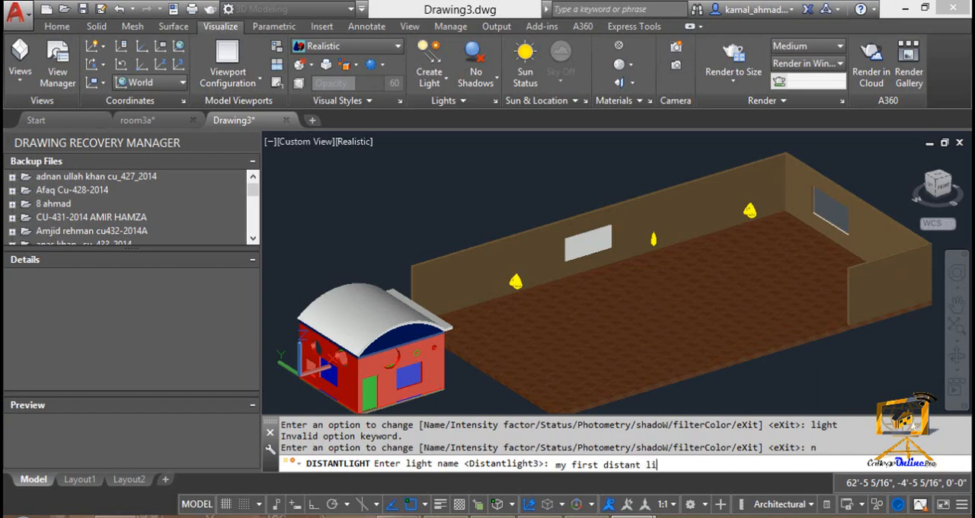
type("my first distant light")
key("Return")
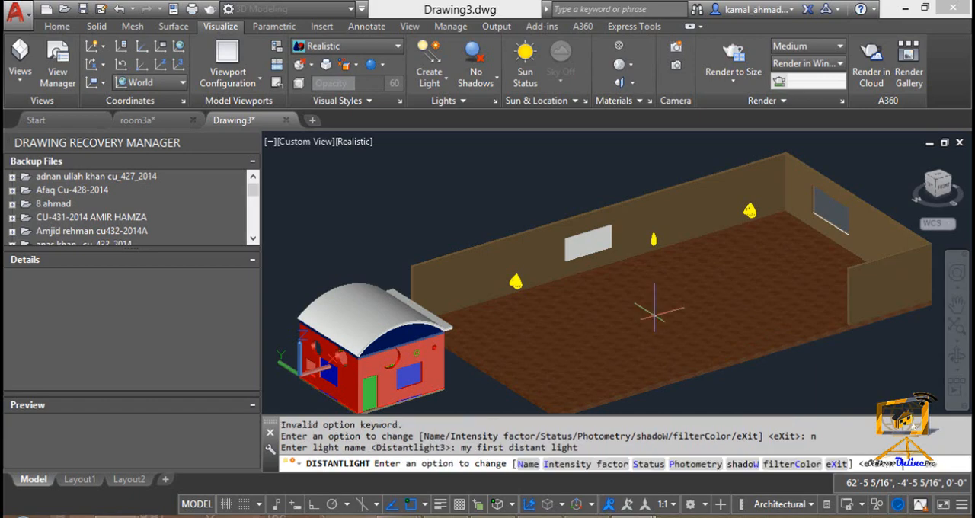
key("Return")
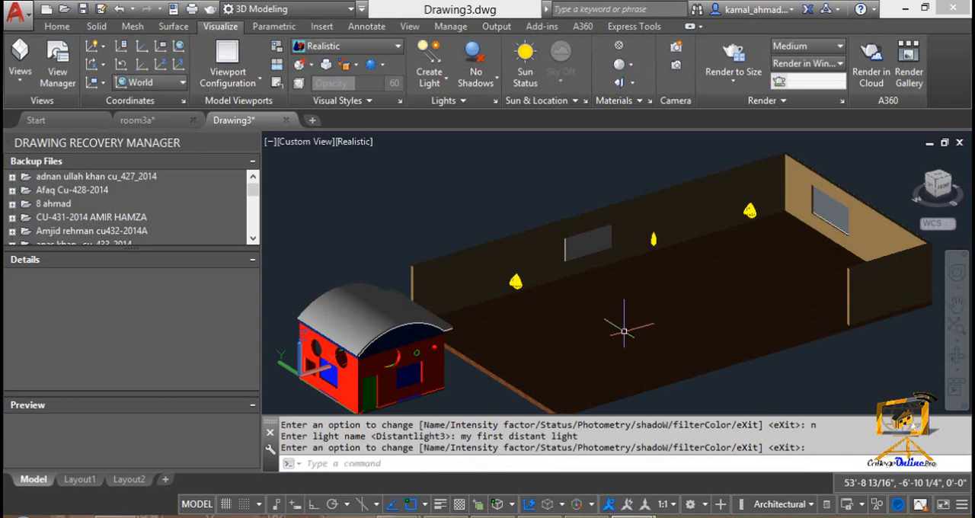
Step: Regenerate the drawing with the distant light in place
middle_click_drag(636, 320, 593, 322)
key("Escape")
scroll(575, 299, "up", 2)
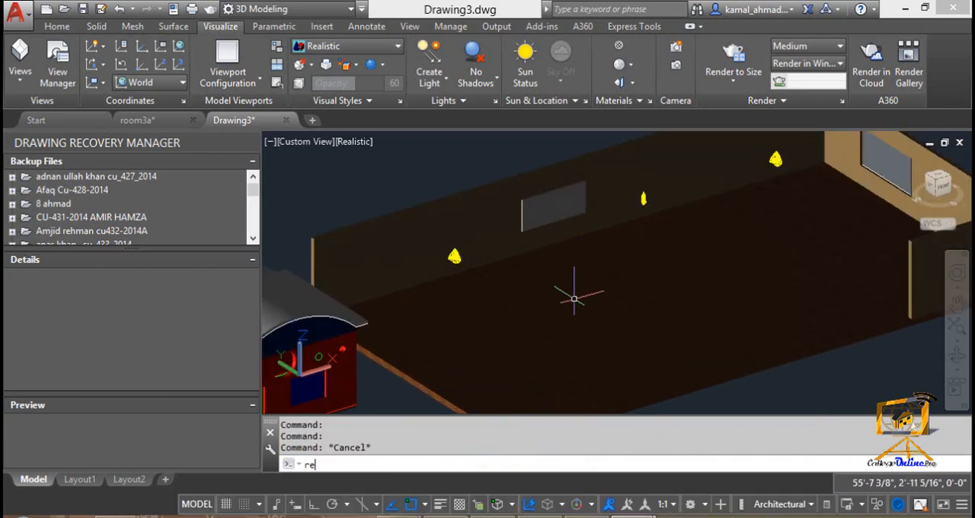
type("re")
key("Return")
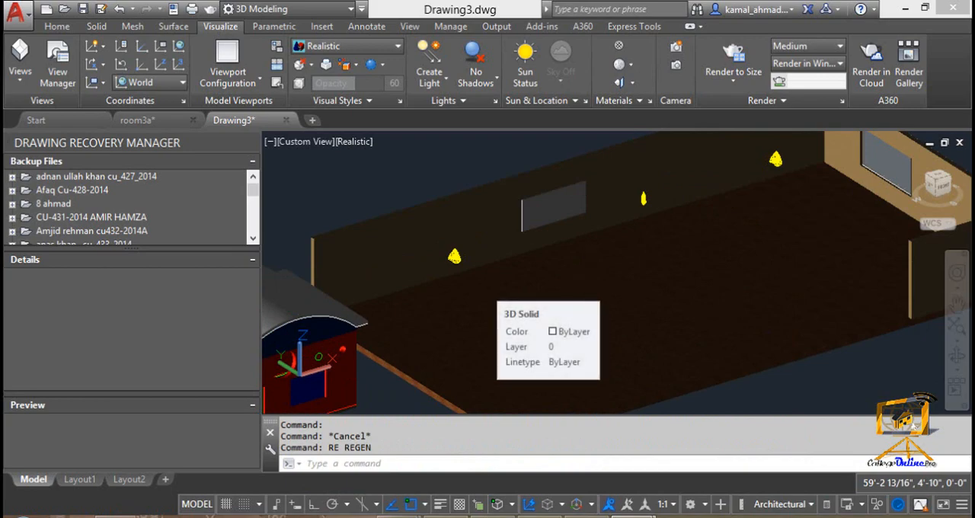
key("Escape")
Step: Draw a small rectangle on the room floor in front of the wall's rectangular panel
type("rec")
key("Return")
left_click(573, 297)
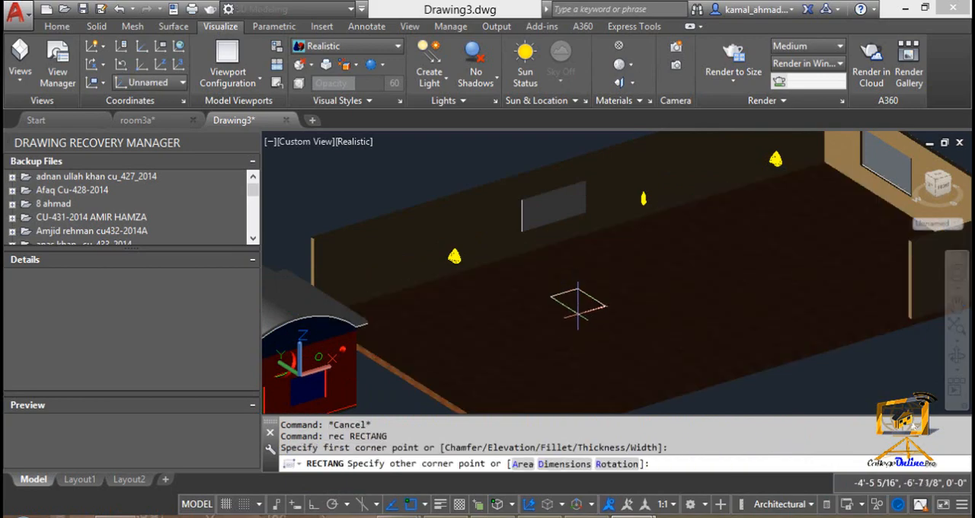
key("Escape")
key("Escape")
type("ext")
key("Return")
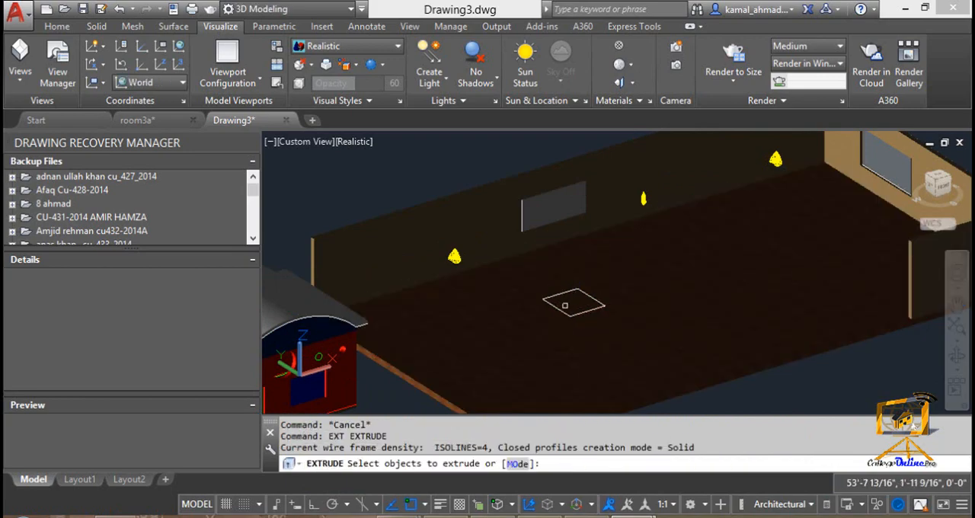
left_click(557, 307)
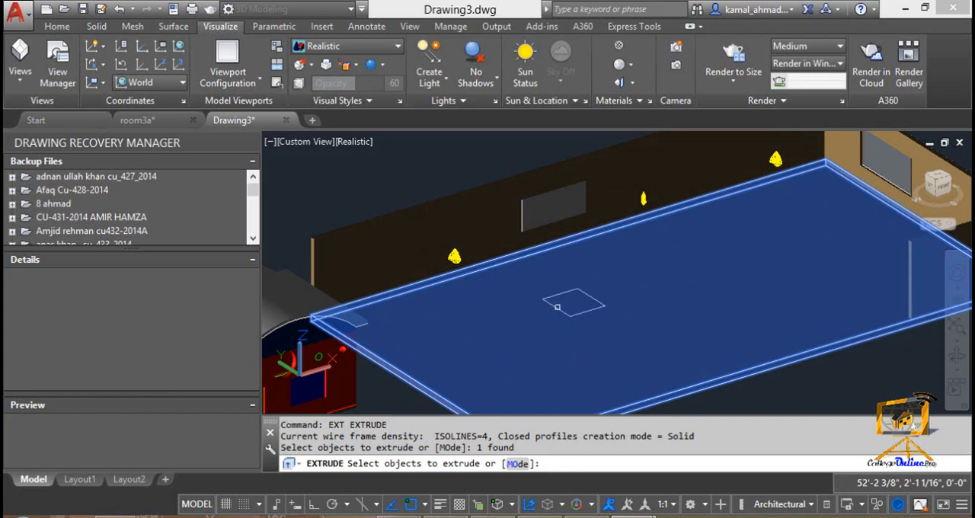
scroll(557, 307, "up", 1)
key("Escape")
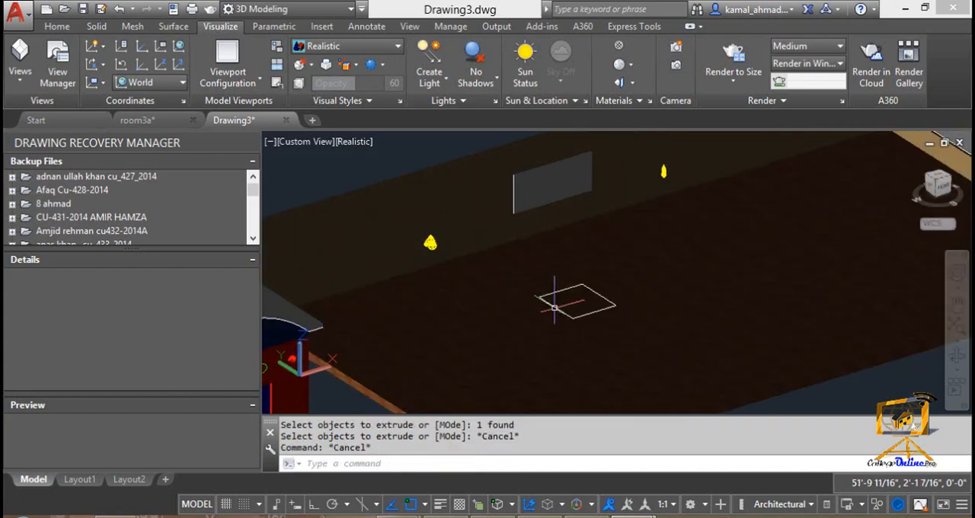
Step: Turn on selection cycling so overlapping objects on the room floor can be picked individually
left_click(476, 506)
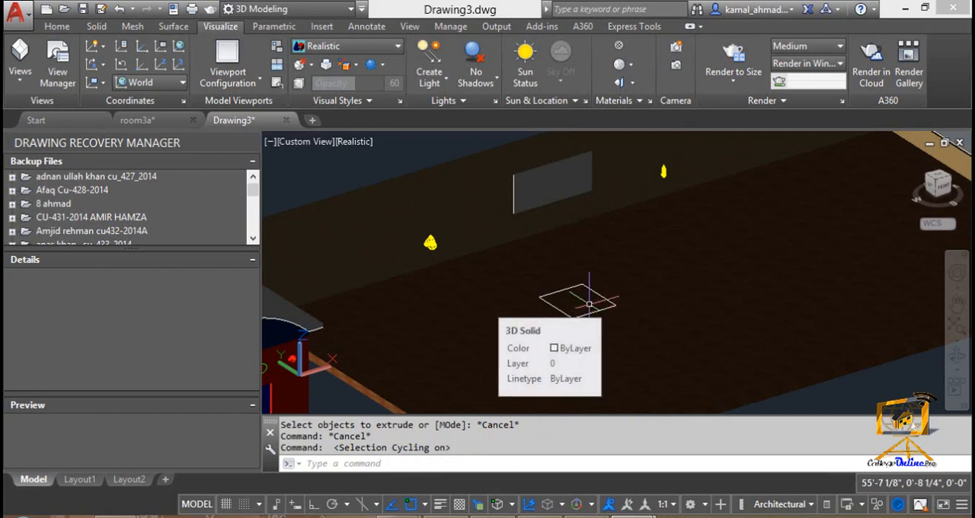
Step: Try to extrude the floor rectangle's polyline to a freely picked height, and undo the extrusion
type("ex")
key("Return")
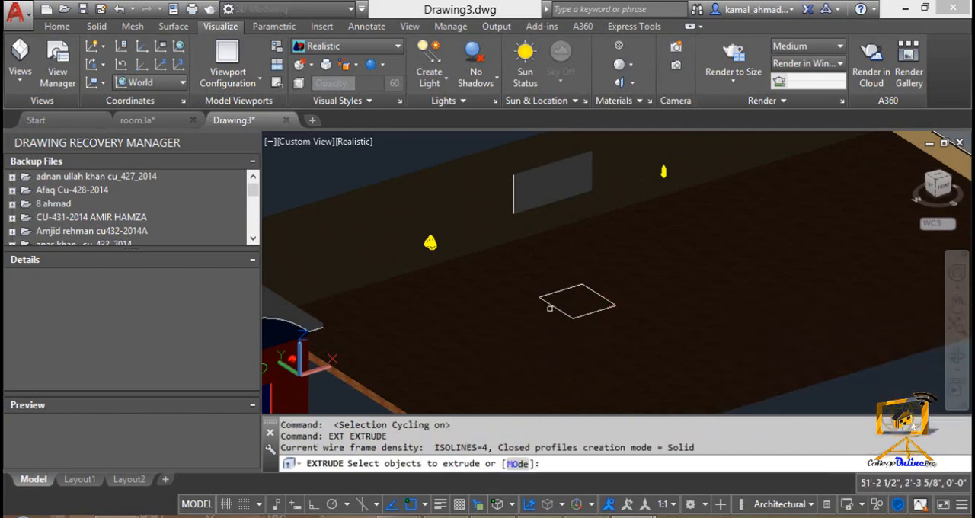
left_click(556, 308)
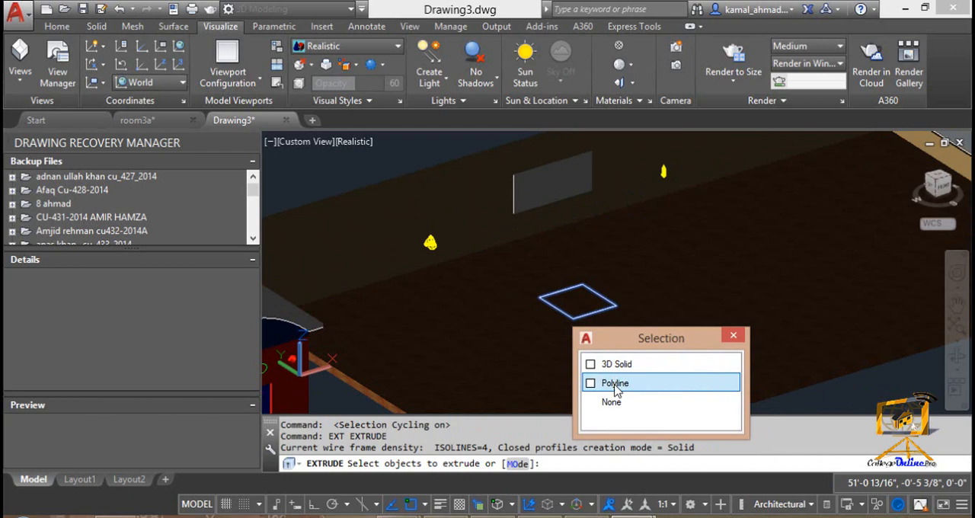
left_click(616, 383)
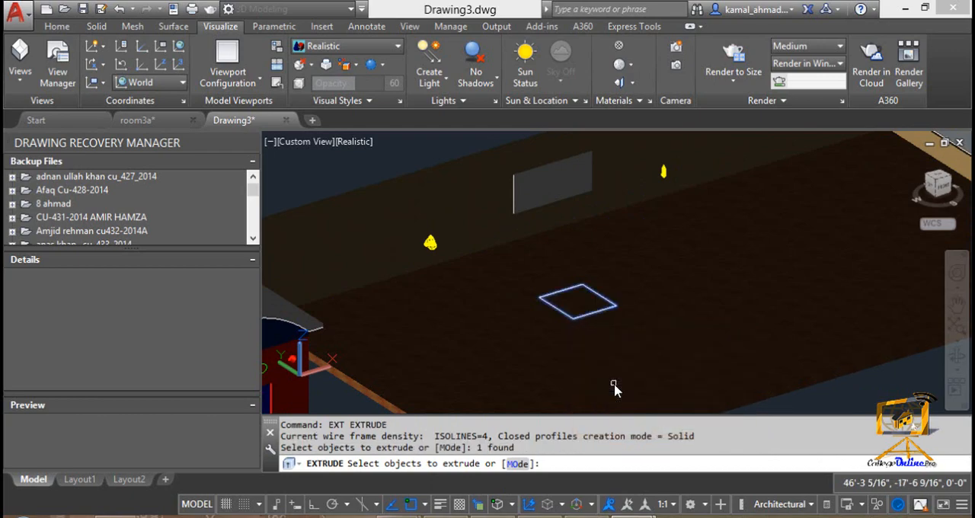
key("Return")
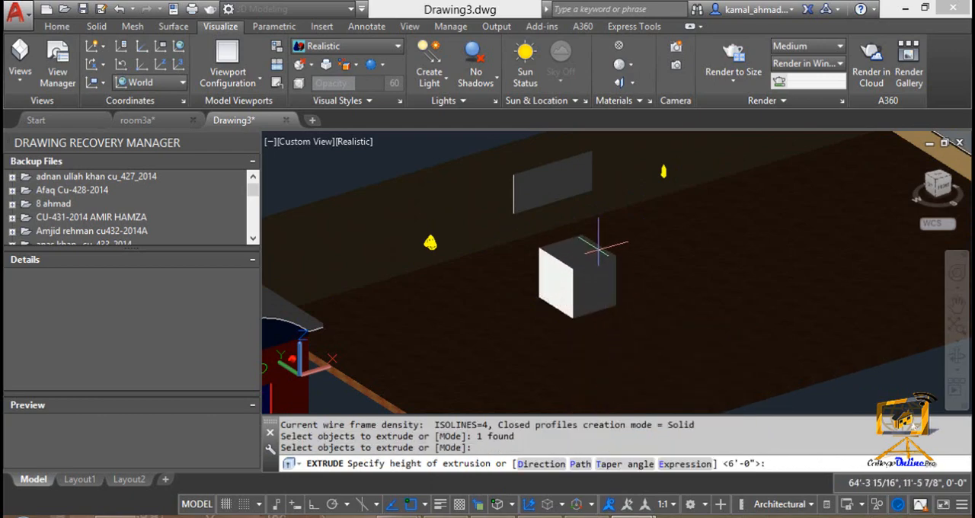
left_click(599, 224)
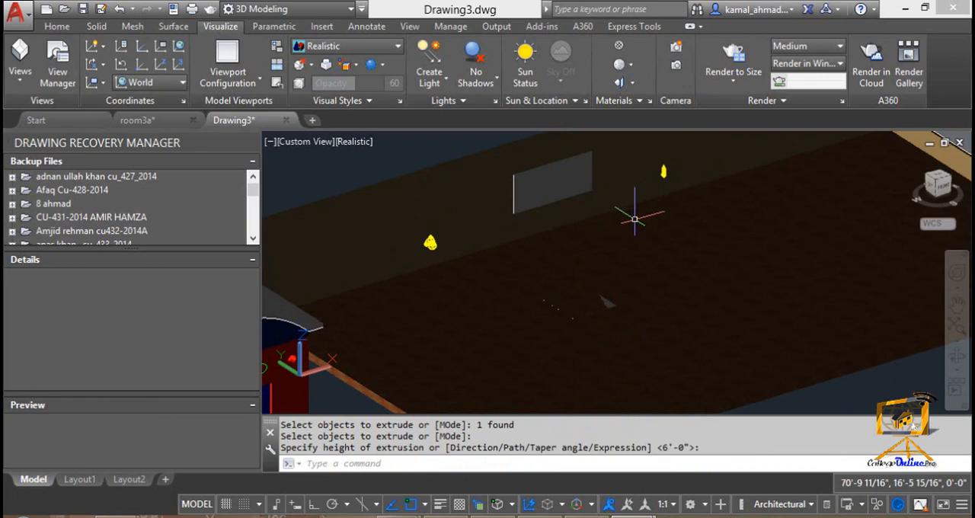
key("Escape")
left_click(598, 305)
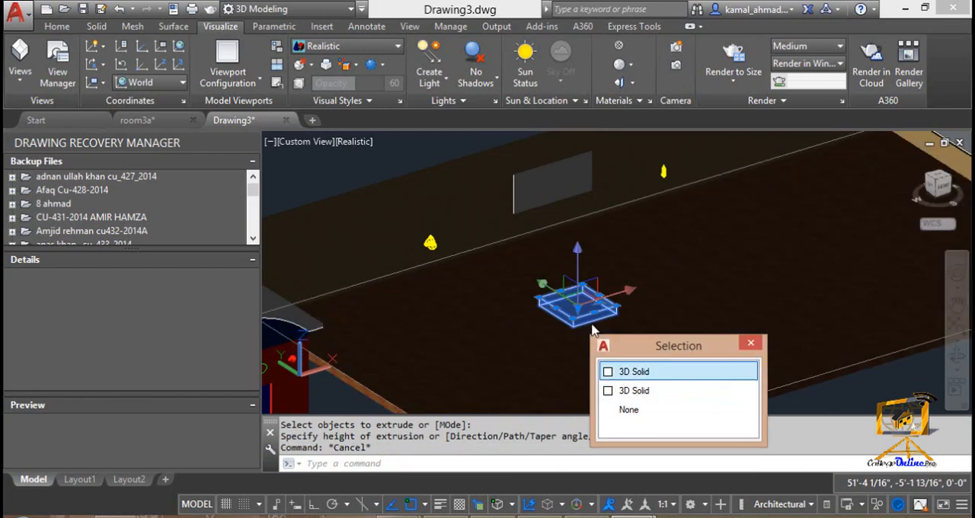
key("ctrl+z")
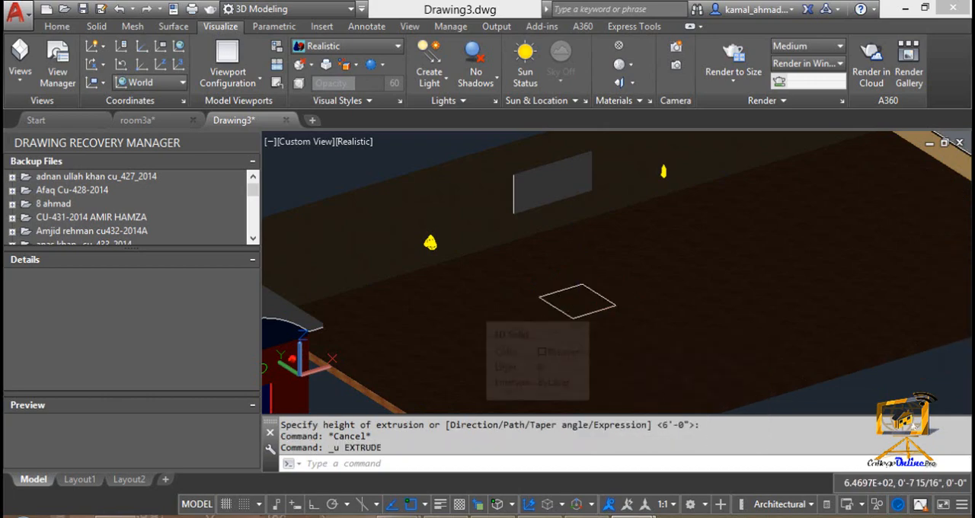
Step: Extrude the floor rectangle's polyline to a height of 6' as a solid box
type("ext")
key("Return")
left_click(559, 308)
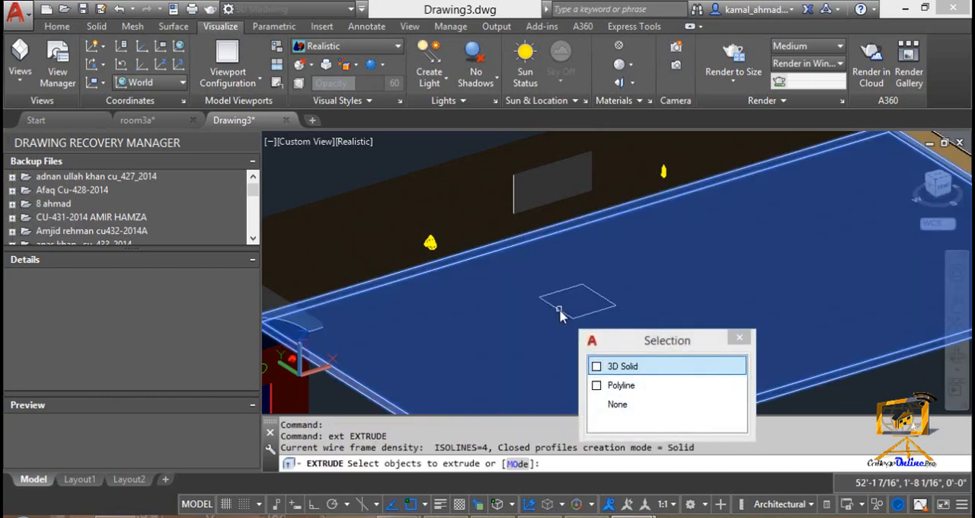
left_click(647, 389)
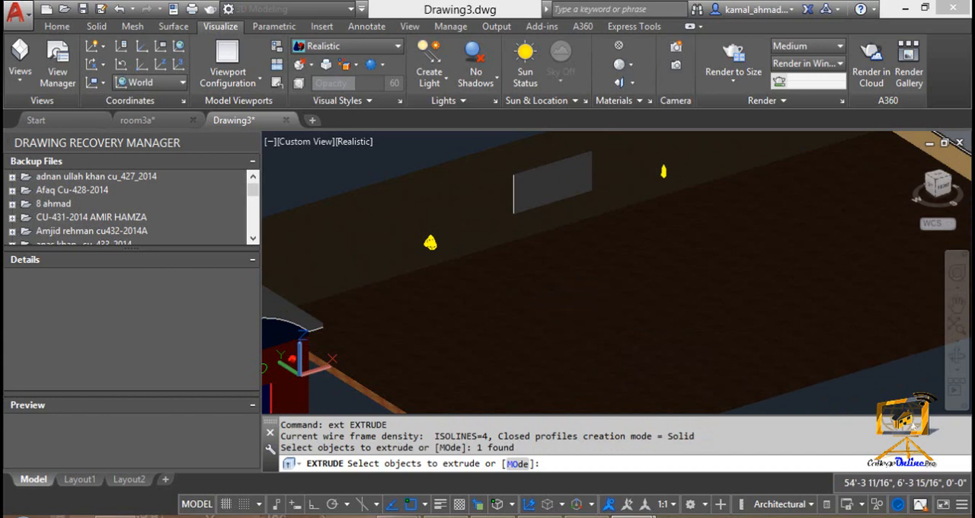
key("Return")
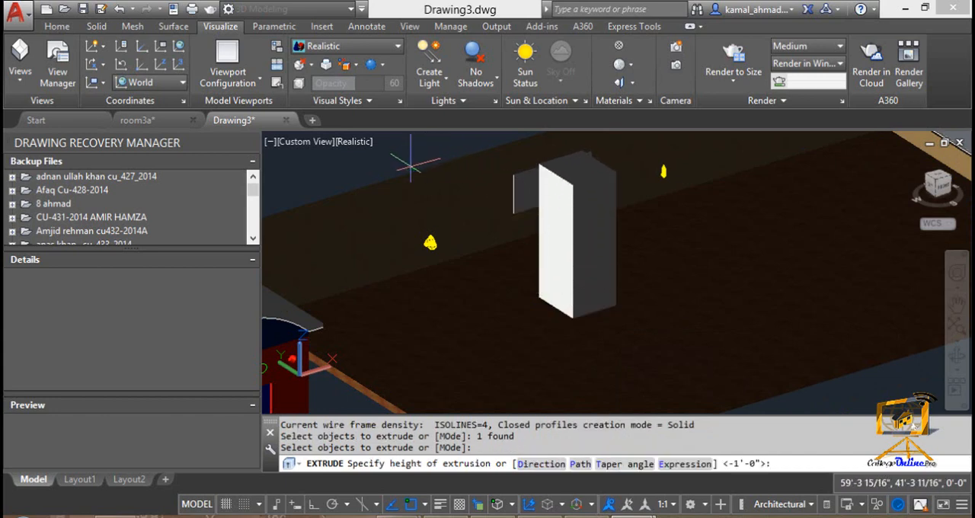
type("6'")
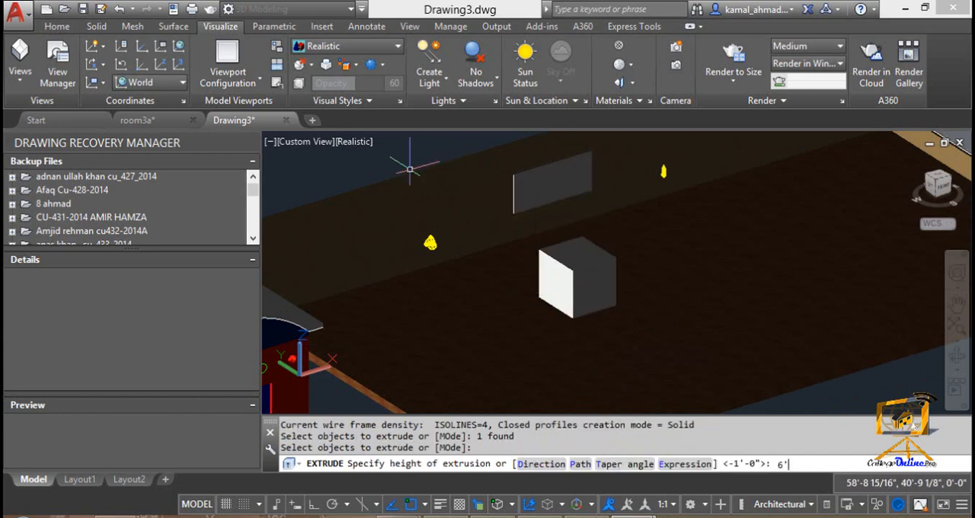
key("Return")
key("Escape")
key("Escape")
Step: Render a close view of the box on the room floor and close the render window
middle_click_drag(628, 329, 648, 343)
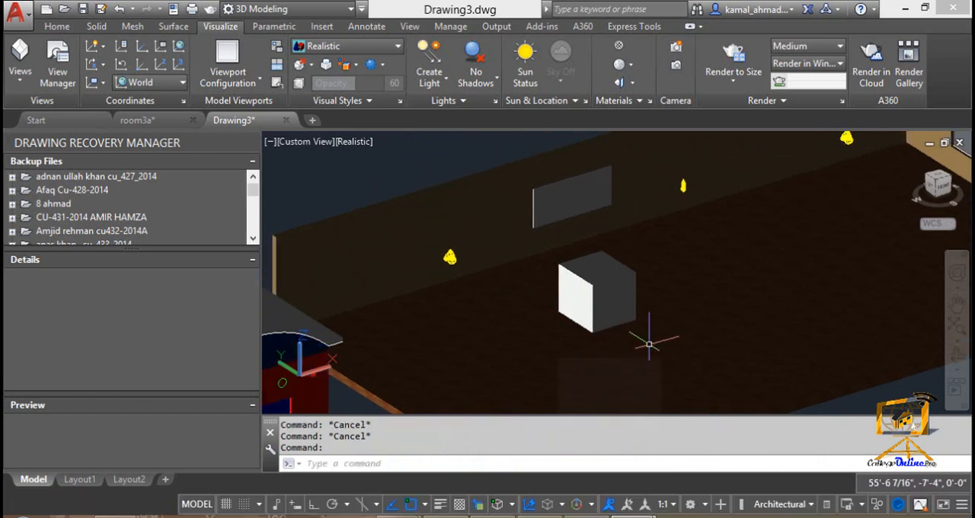
scroll(637, 315, "up", 3)
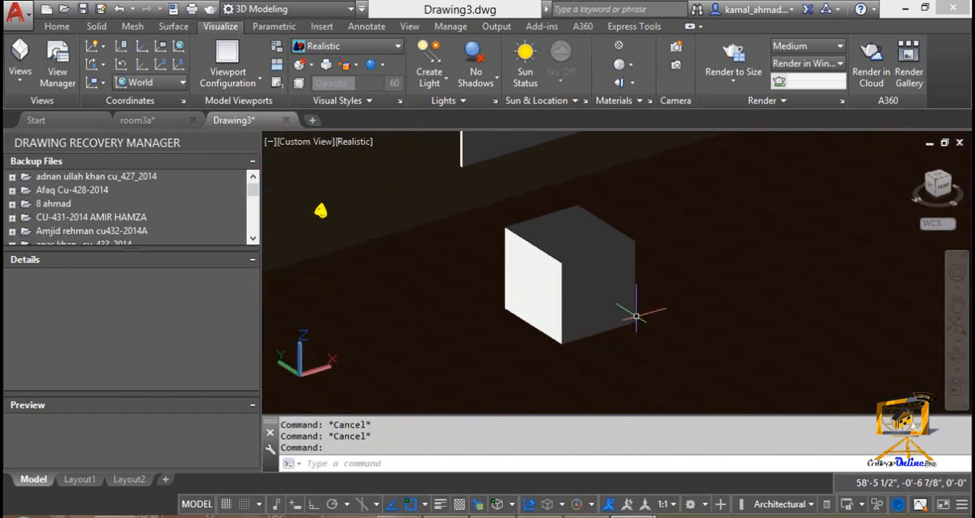
type("rr")
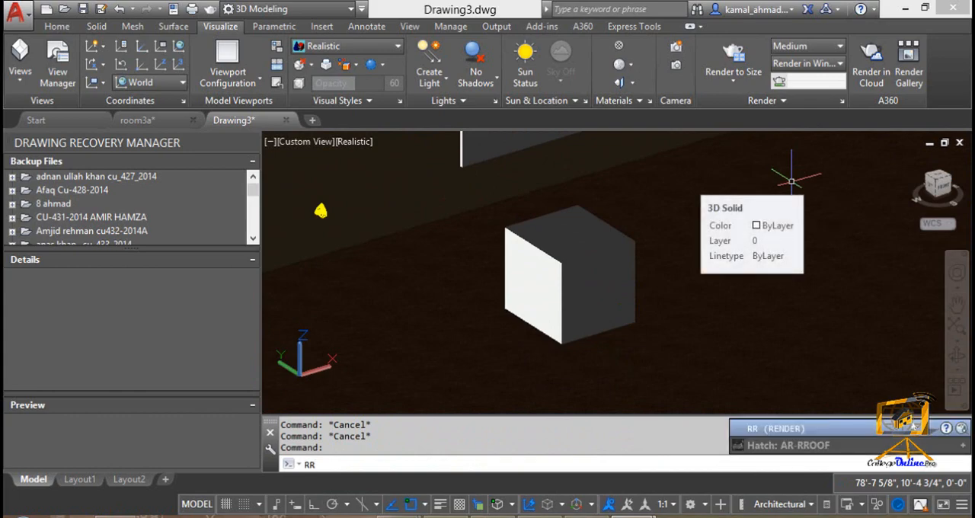
key("Return")
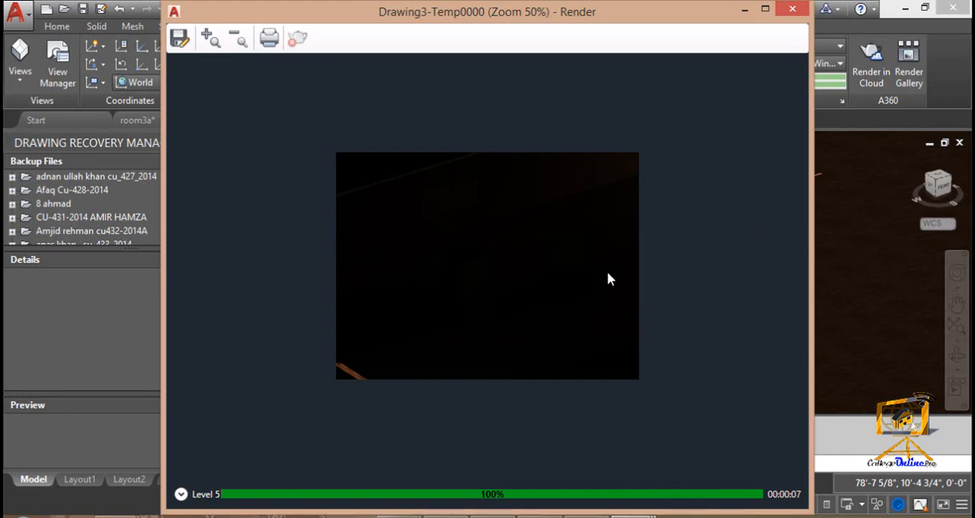
left_click(792, 8)
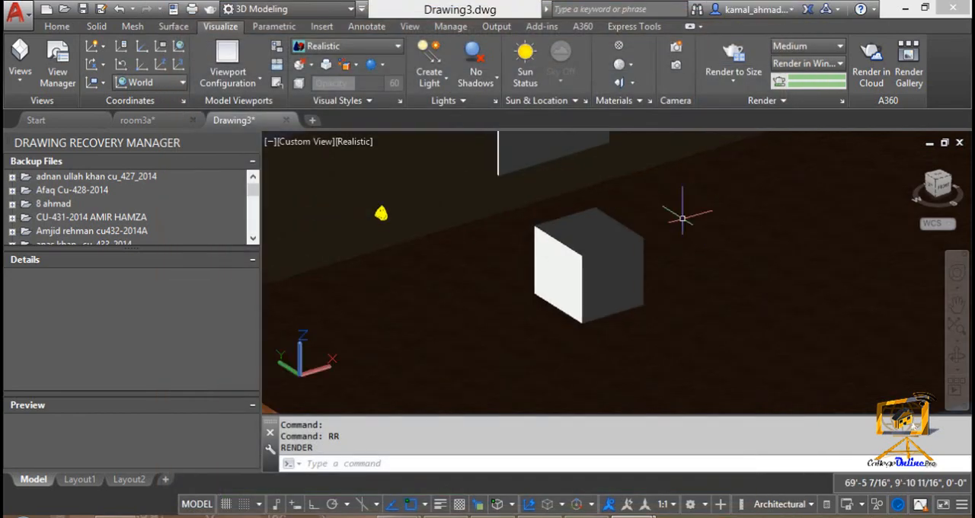
Step: Render the whole scene with the room and the small house, and close the render window
scroll(665, 255, "down", 1)
middle_click_drag(667, 255, 636, 271)
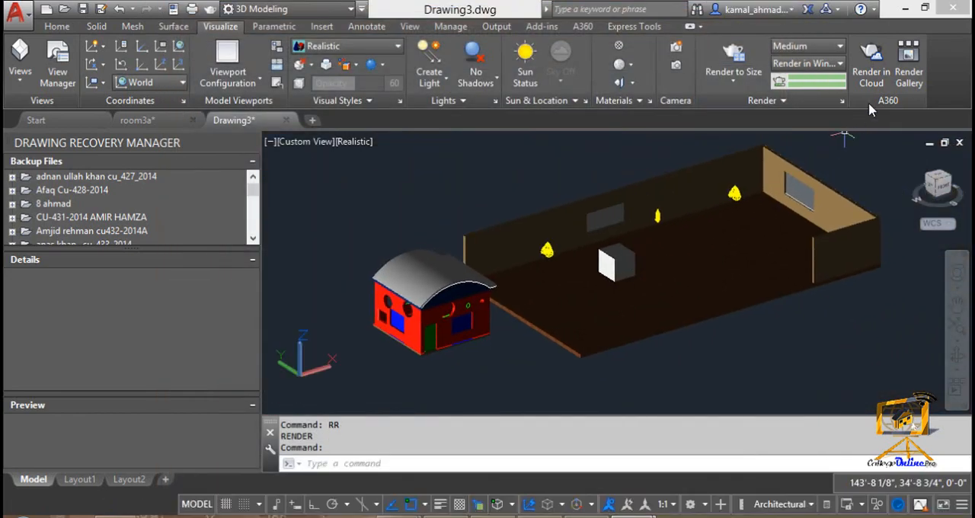
type("rr")
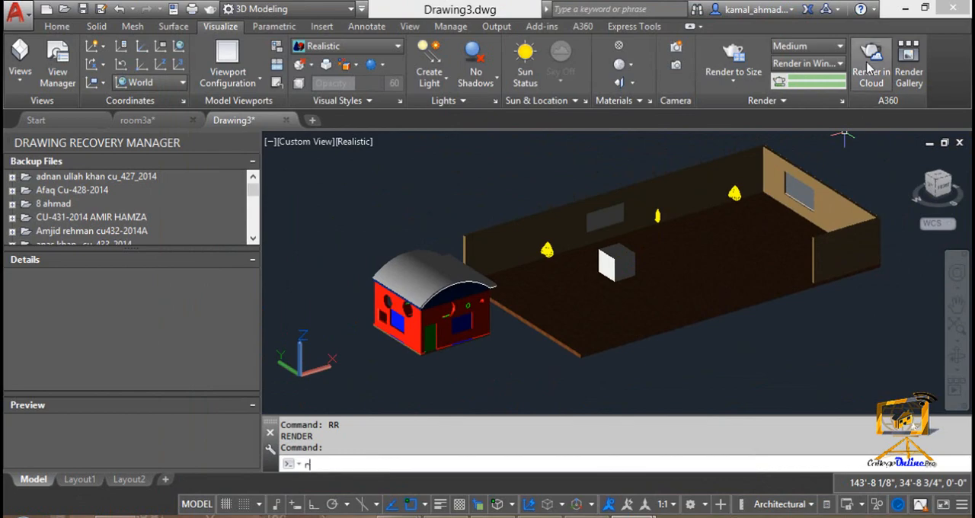
key("Return")
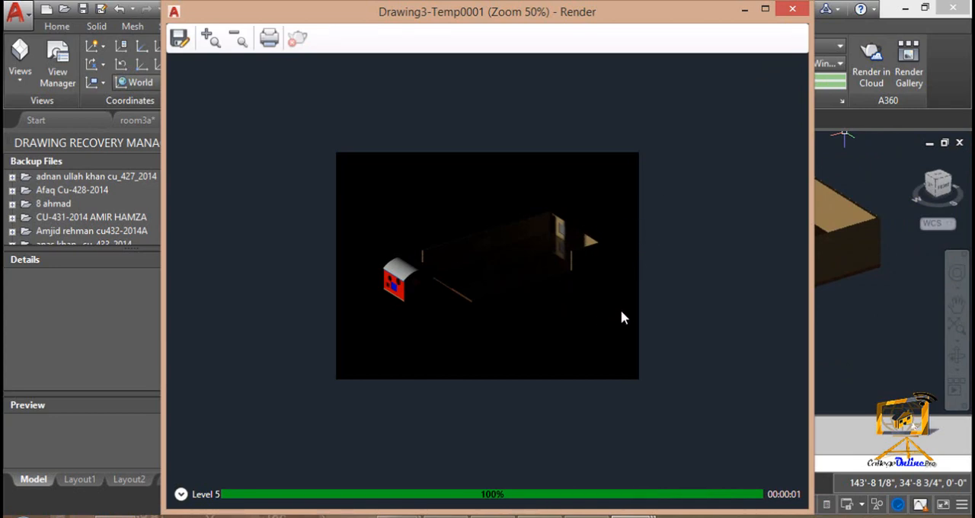
left_click(792, 8)
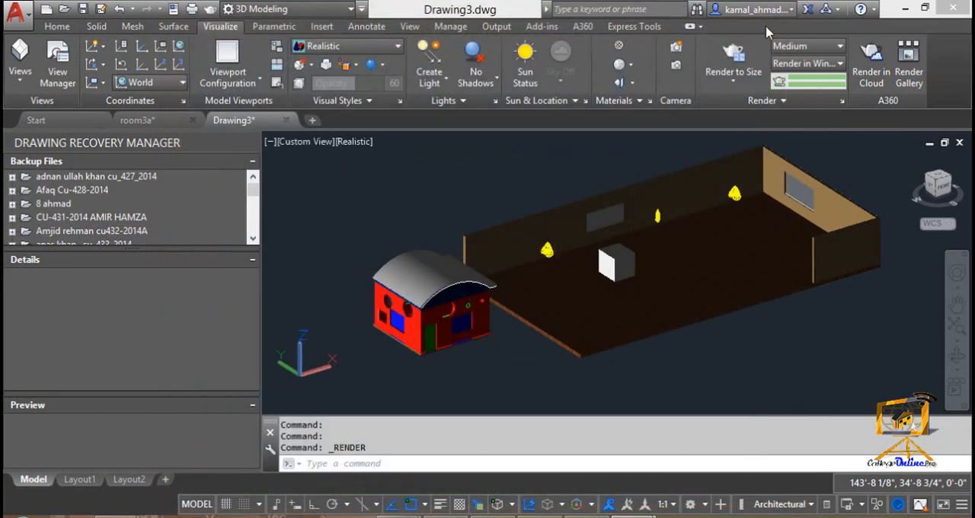
Step: Open the properties of "my first distant light" from the list of lights in the model and show its geometry values
left_click(496, 100)
left_click(392, 241)
left_click(392, 240)
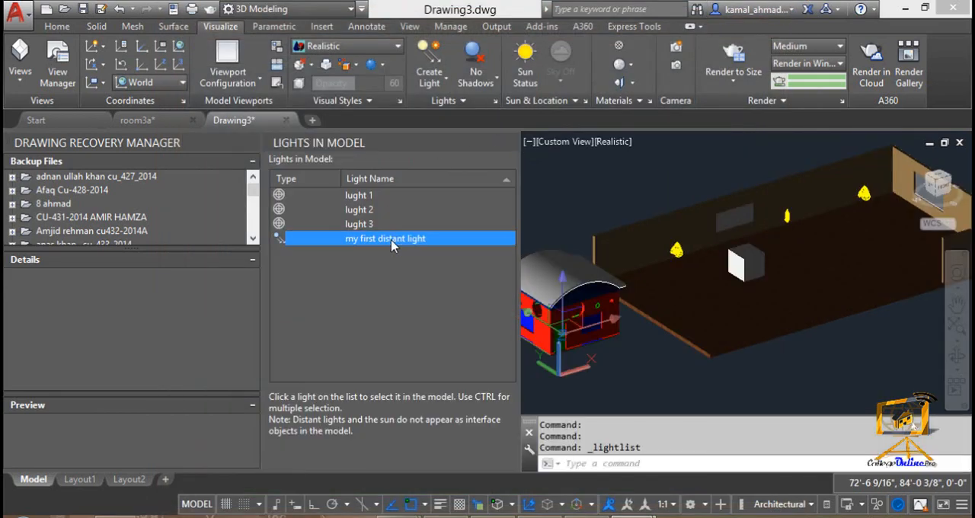
right_click(393, 241)
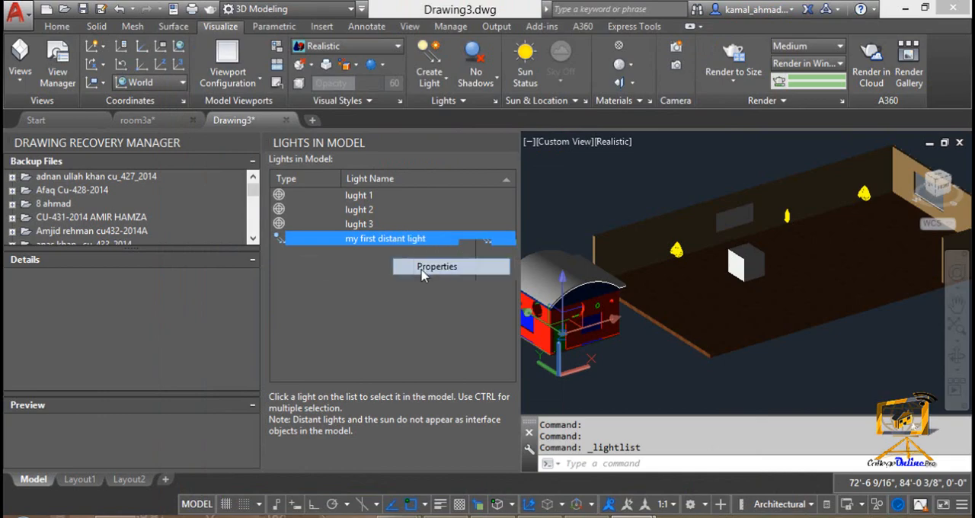
left_click(421, 266)
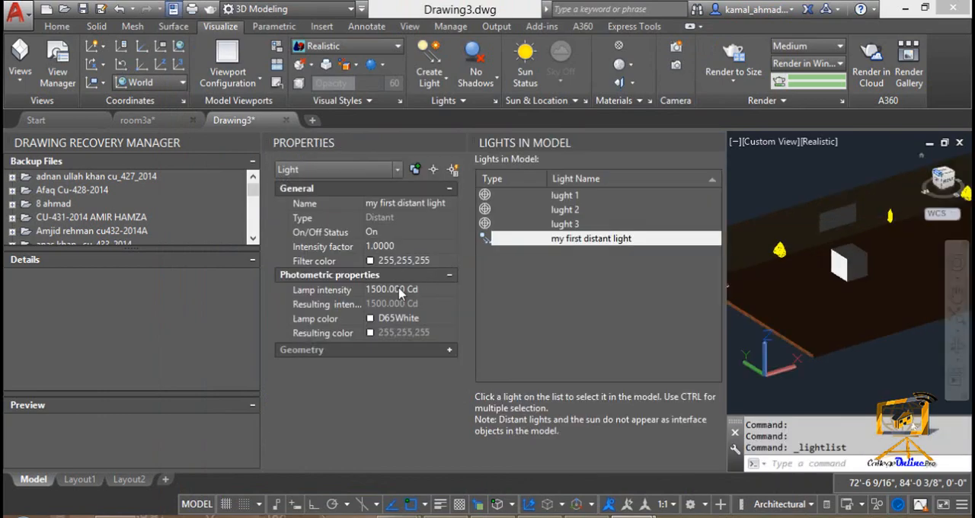
left_click(508, 240)
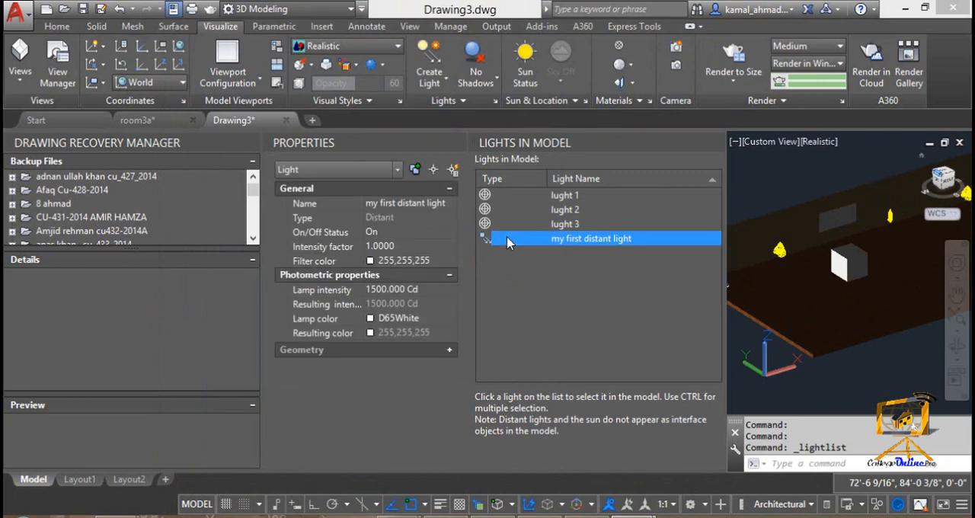
left_click(449, 351)
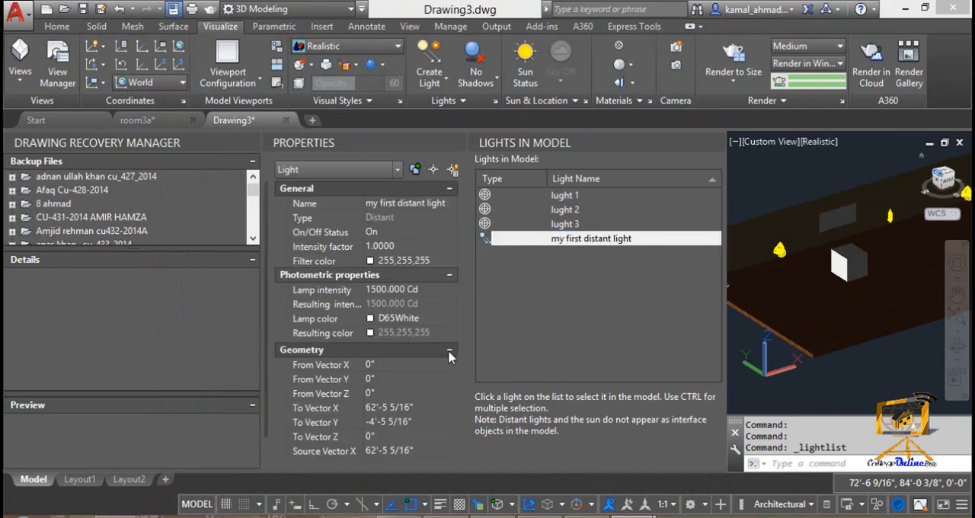
Step: Set the distant light's To Vector X, To Vector Y and To Vector Z to 0
left_click(424, 409)
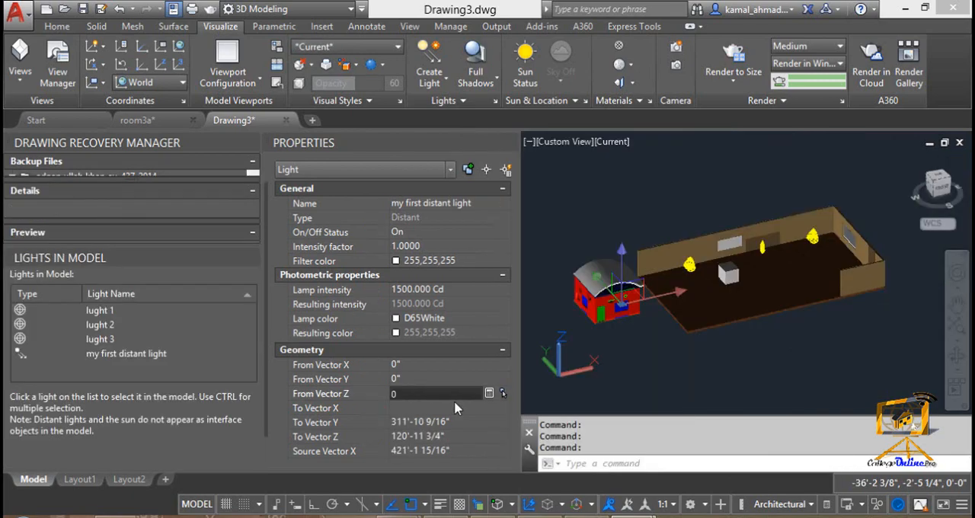
left_click(455, 409)
type("0")
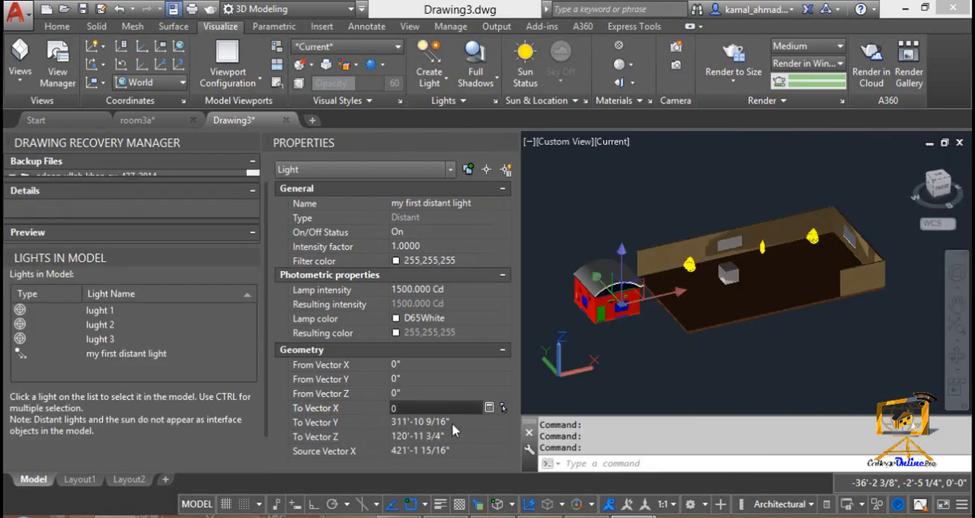
left_click(454, 422)
type("0")
left_click(456, 436)
type("0")
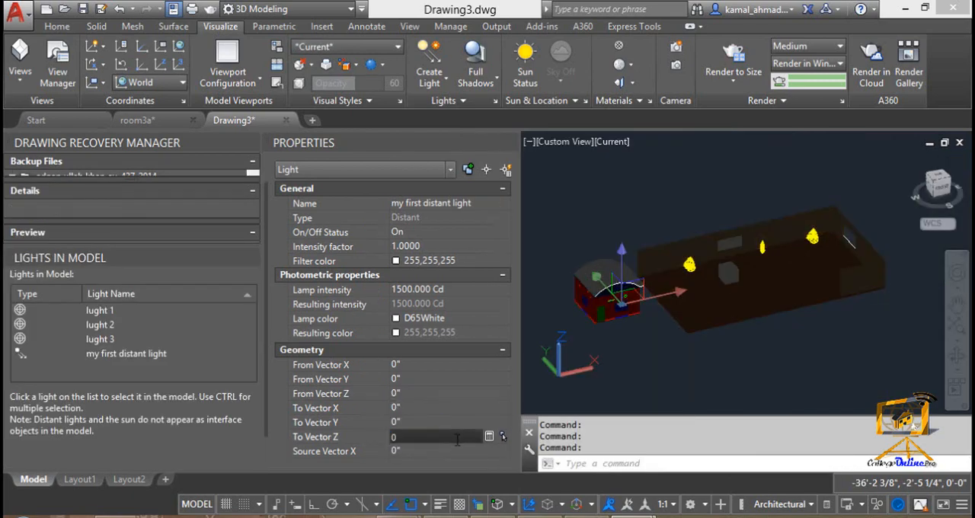
left_click(446, 422)
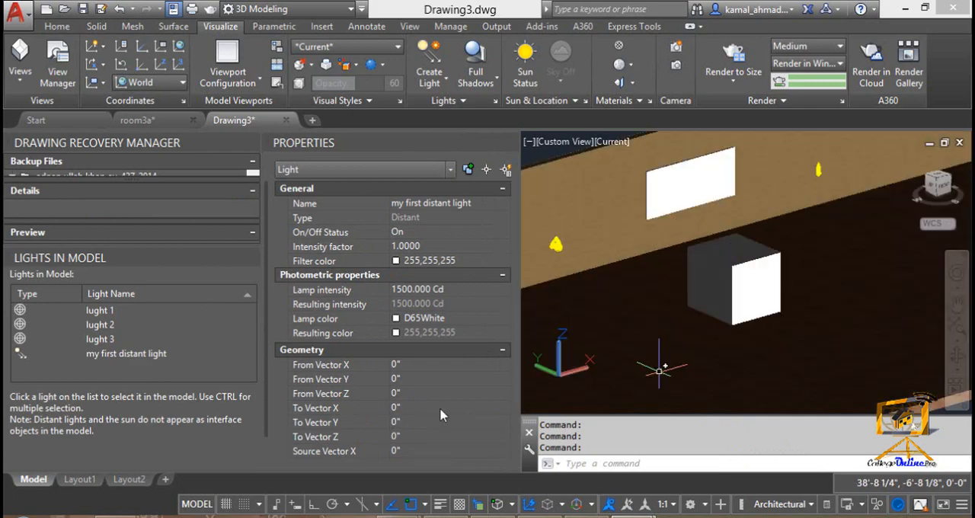
Step: Apply Full Shadows to the viewport with the box and the surrounding room in view
left_click(411, 366)
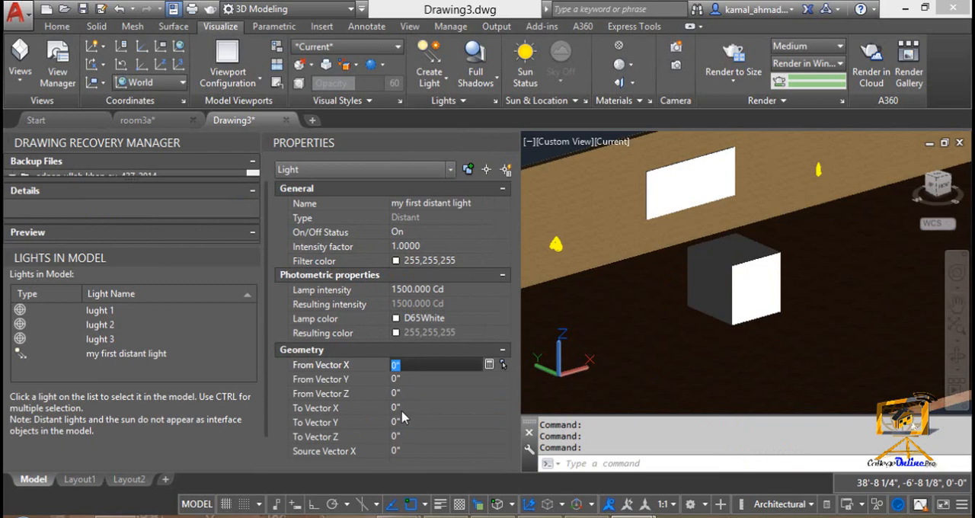
scroll(584, 364, "down", 2)
scroll(584, 364, "down", 2)
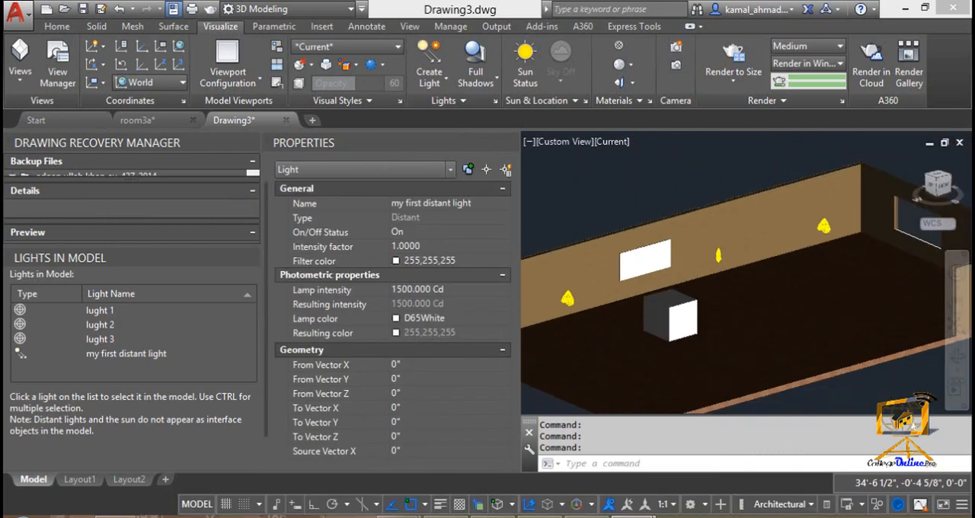
middle_click_drag(571, 346, 658, 334)
key("Escape")
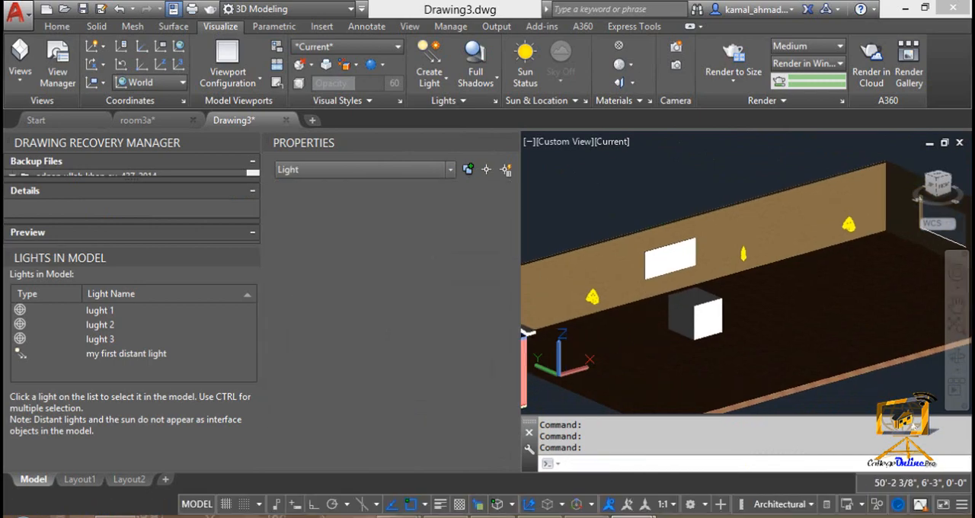
scroll(660, 330, "up", 1)
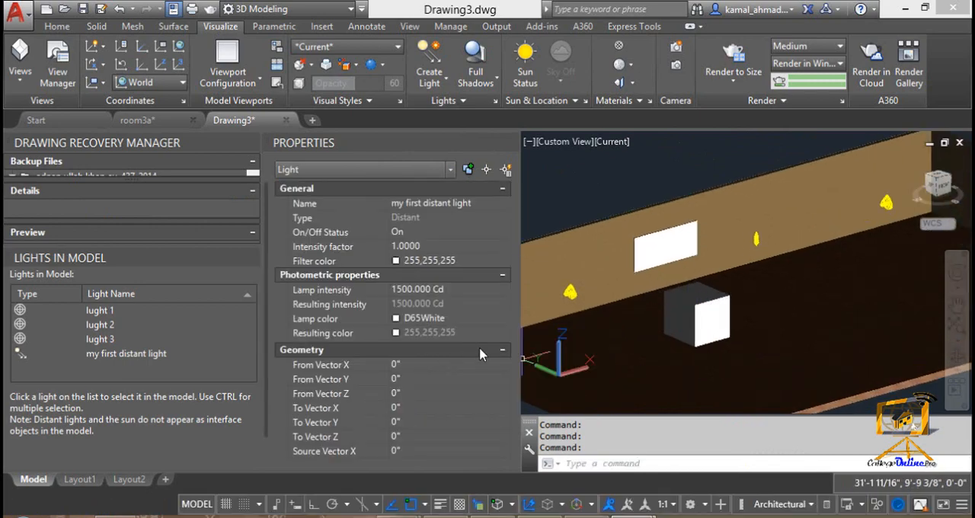
left_click(429, 364)
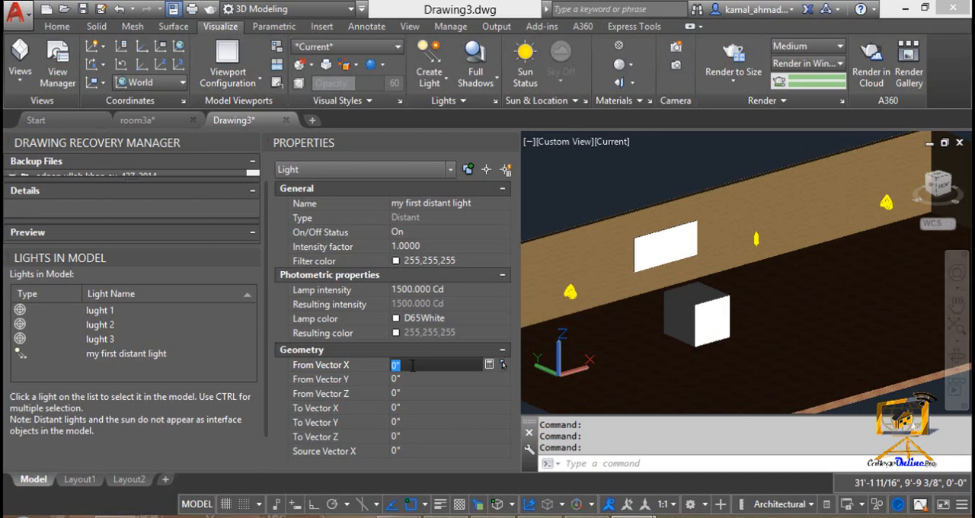
left_click(476, 80)
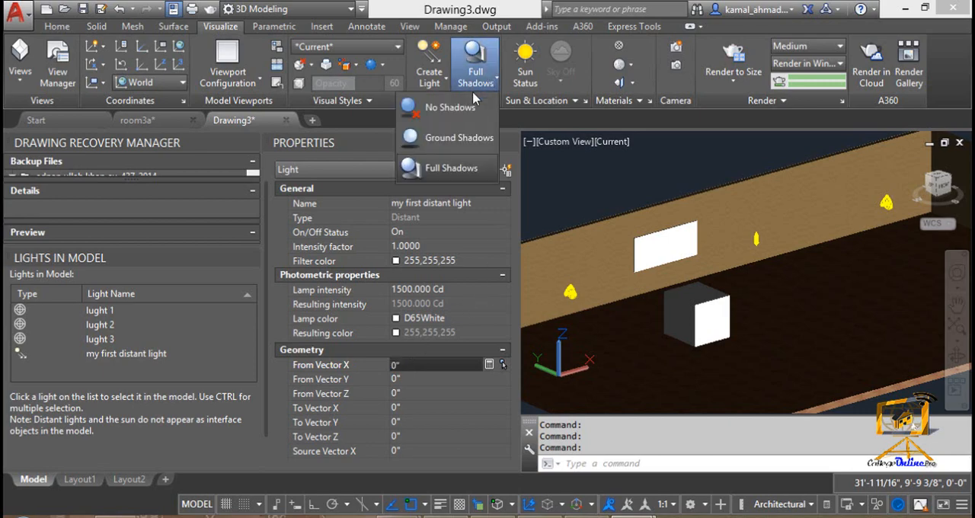
left_click(452, 168)
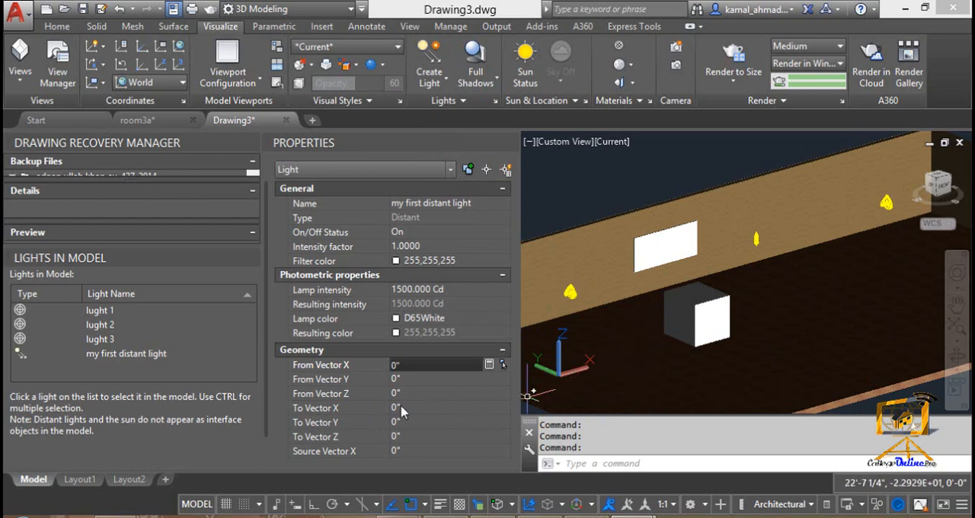
Step: Set the distant light's From Vector X, From Vector Y and From Vector Z to 500'
double_click(395, 365)
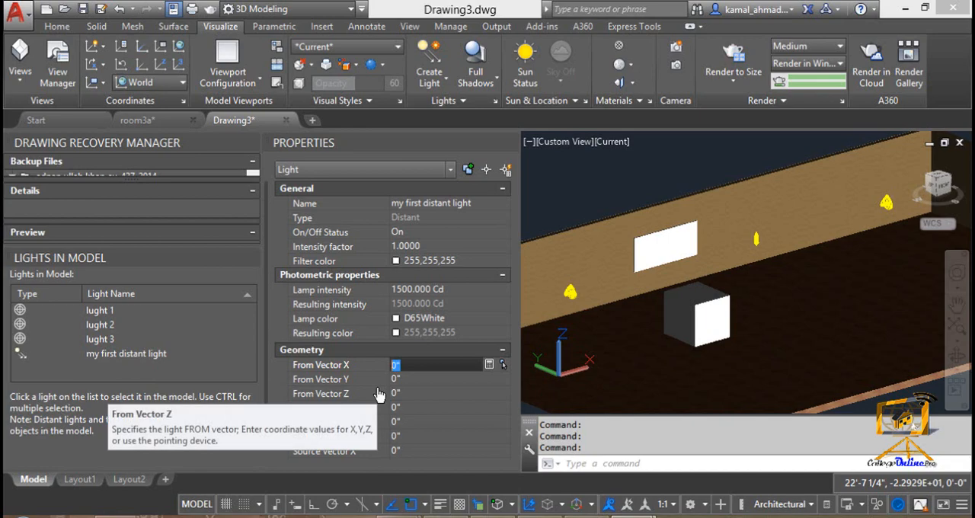
type("500'")
key("Tab")
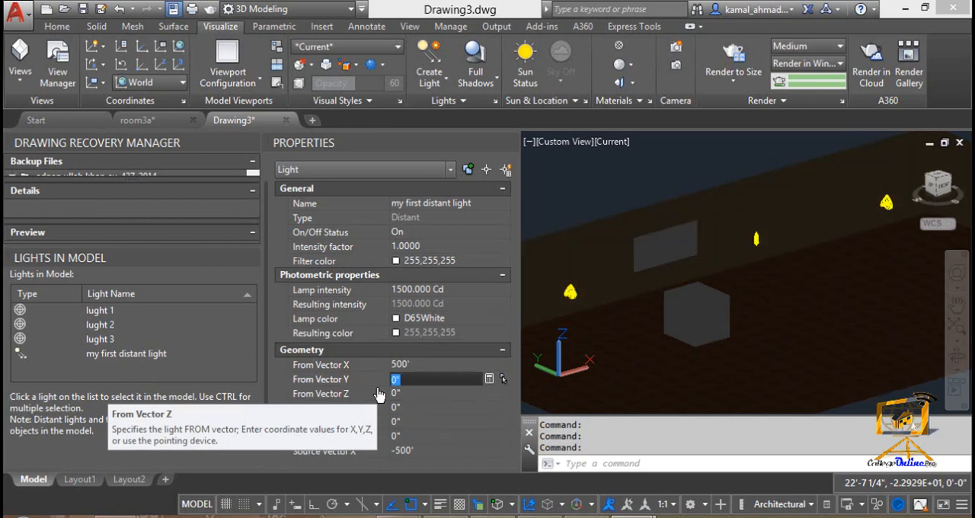
type("500'")
key("Tab")
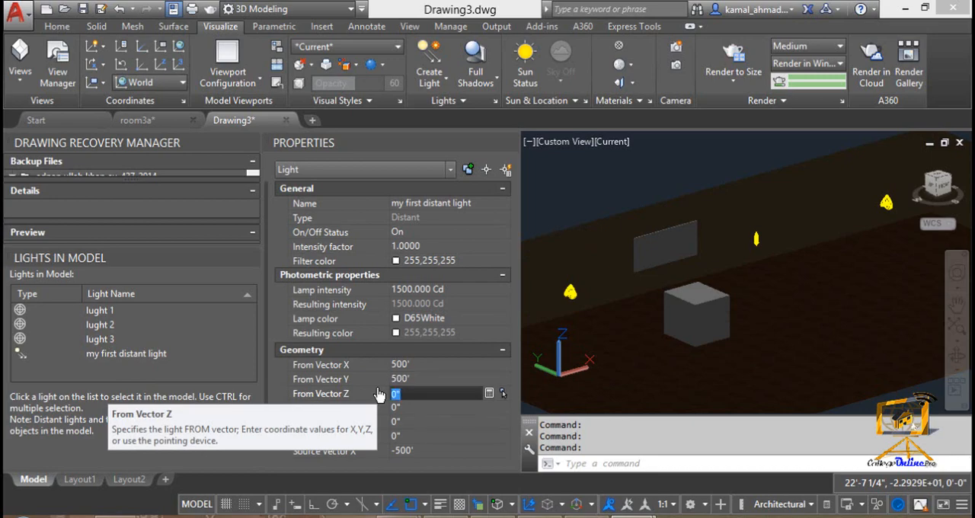
type("500'")
key("Tab")
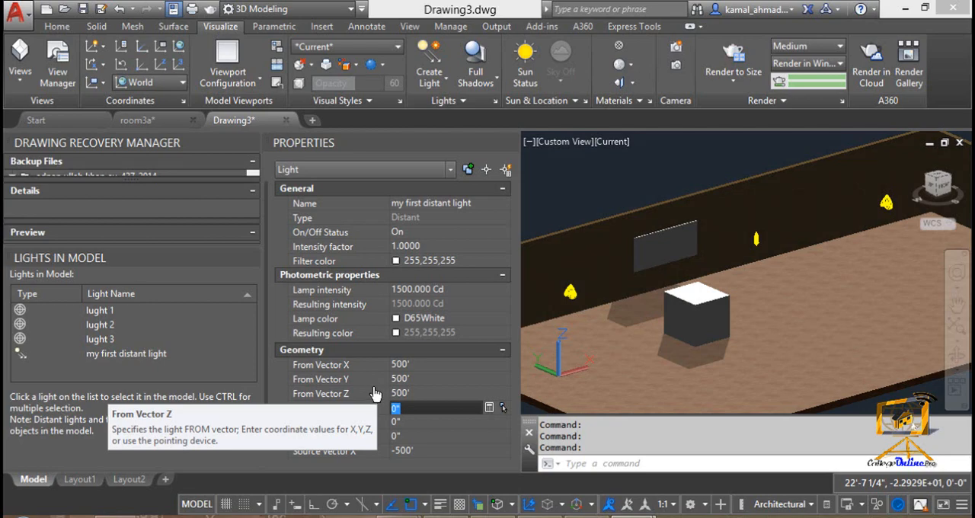
Step: Set the distant light's From Vector Y to 0, followed by its From Vector X to 0
left_click(418, 379)
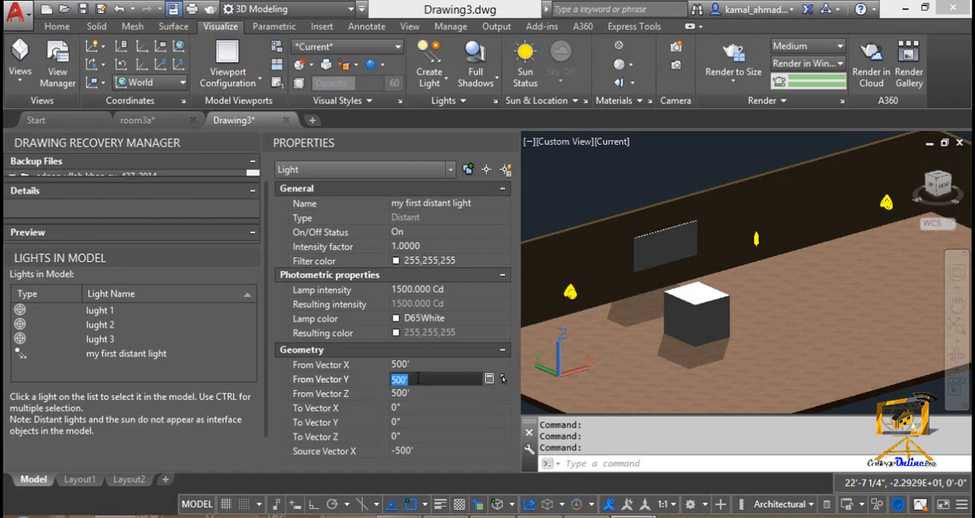
type("0")
key("Tab")
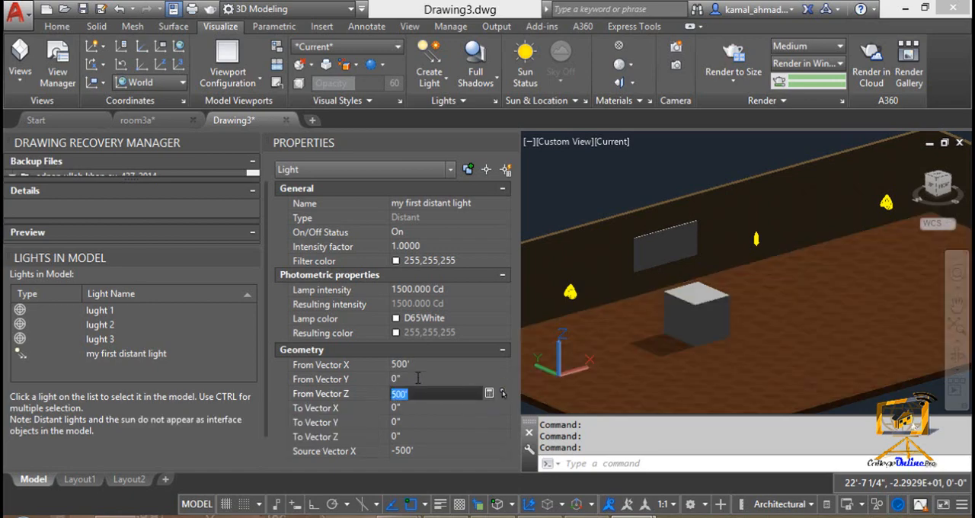
left_click(376, 366)
type("0")
key("Tab")
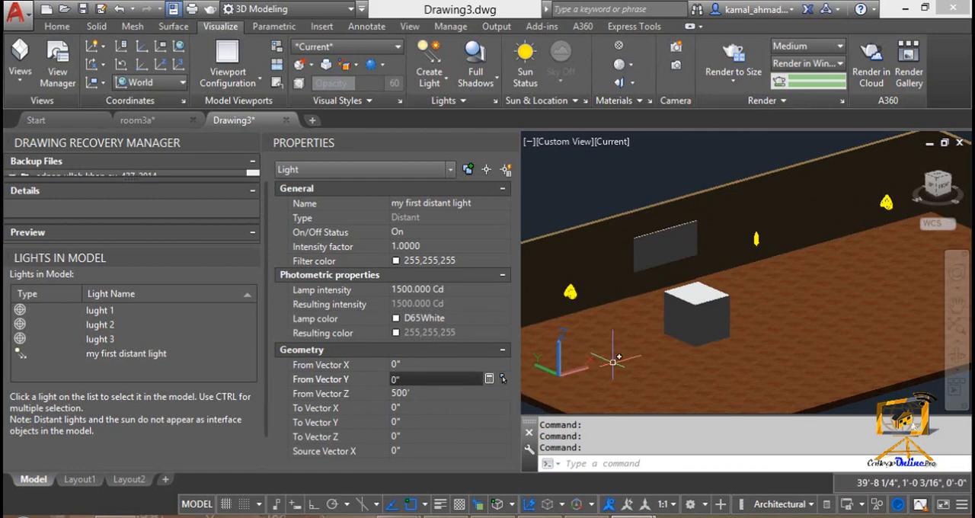
Step: Try -100' followed by 100' as the distant light's From Vector X
left_click(417, 364)
left_click_drag(417, 364, 387, 365)
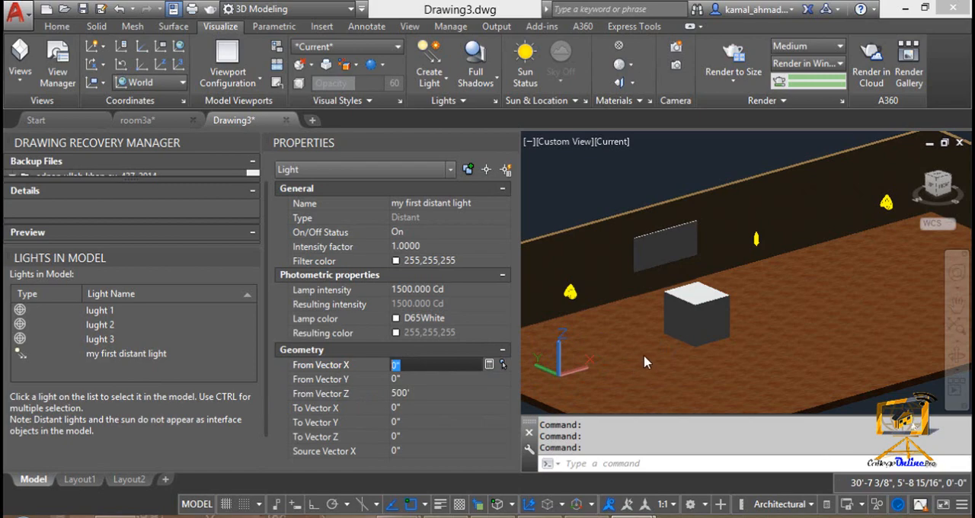
left_click(419, 376)
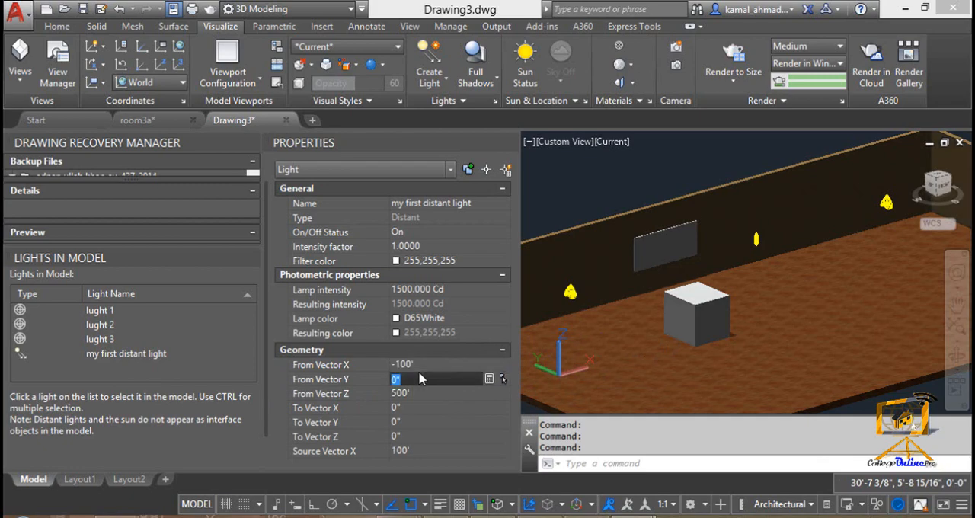
key("Return")
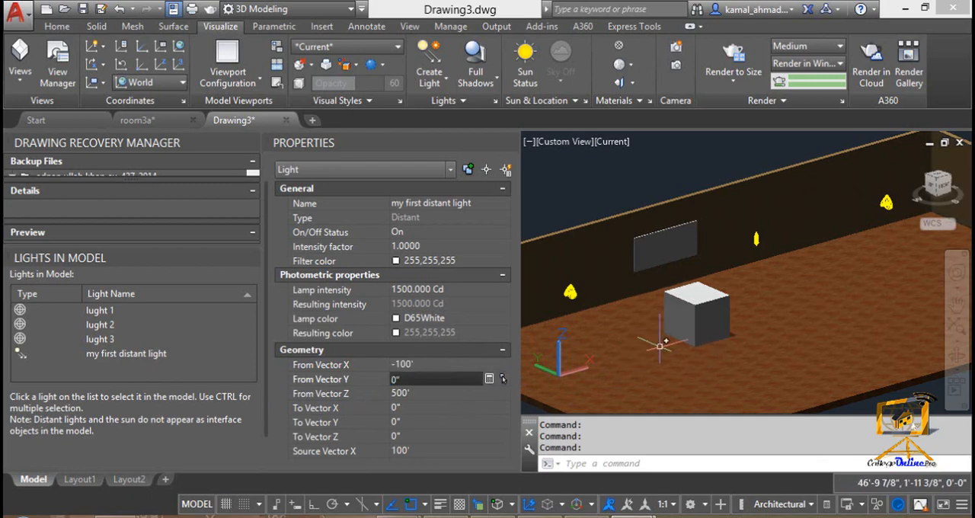
left_click(443, 365)
type("100")
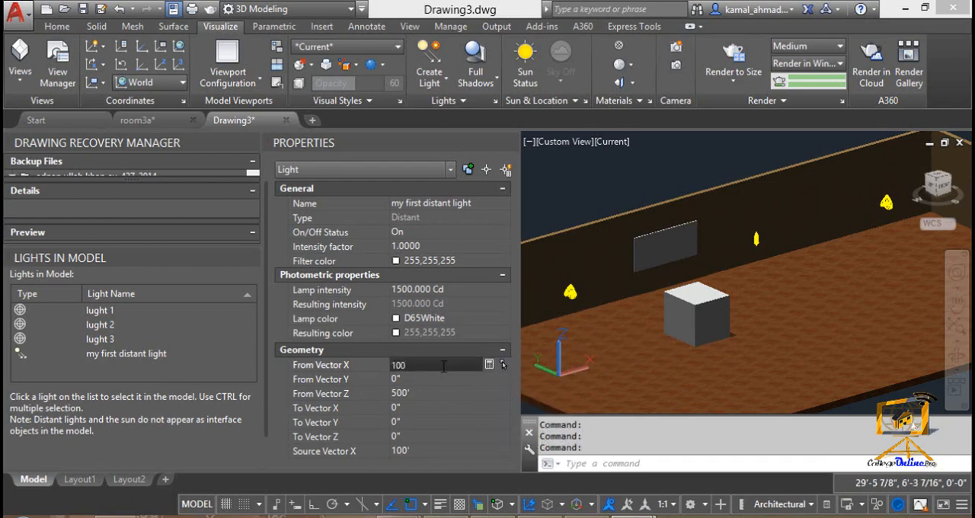
key("Tab")
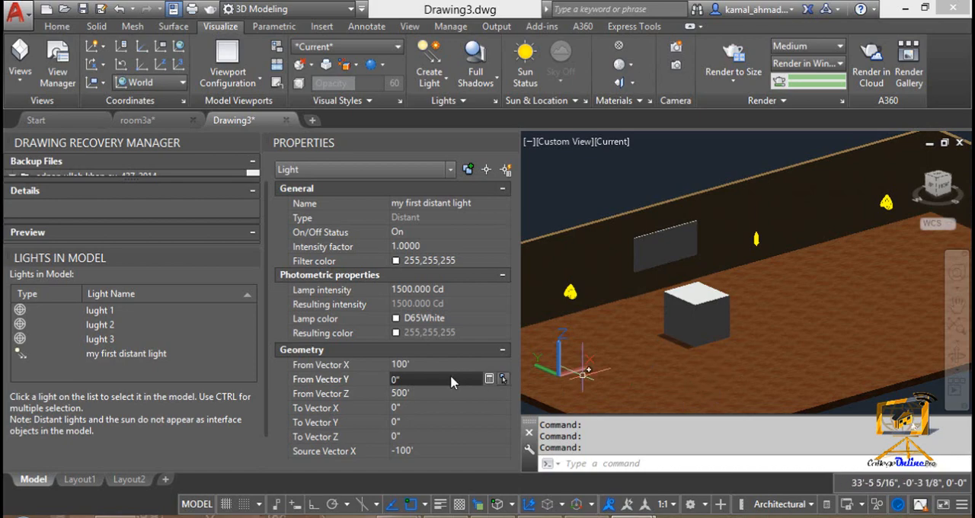
Step: Try 1000' as the distant light's From Vector X
left_click(430, 368)
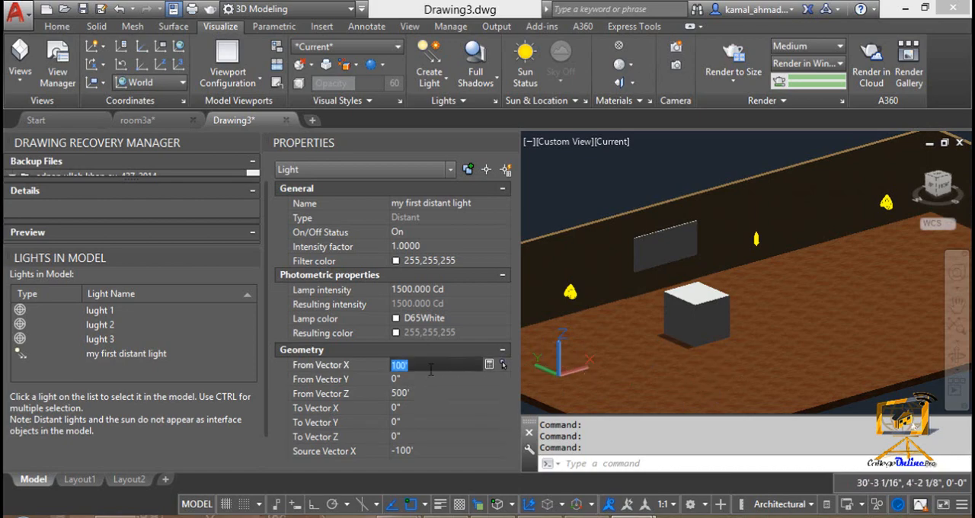
type("1000")
key("Tab")
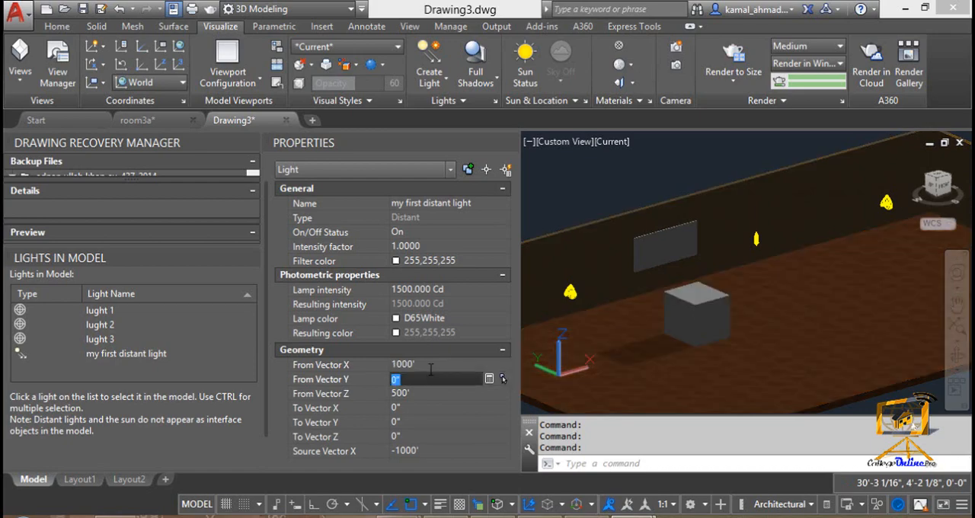
Step: Set the distant light's From Vector X to 500'
left_click(431, 367)
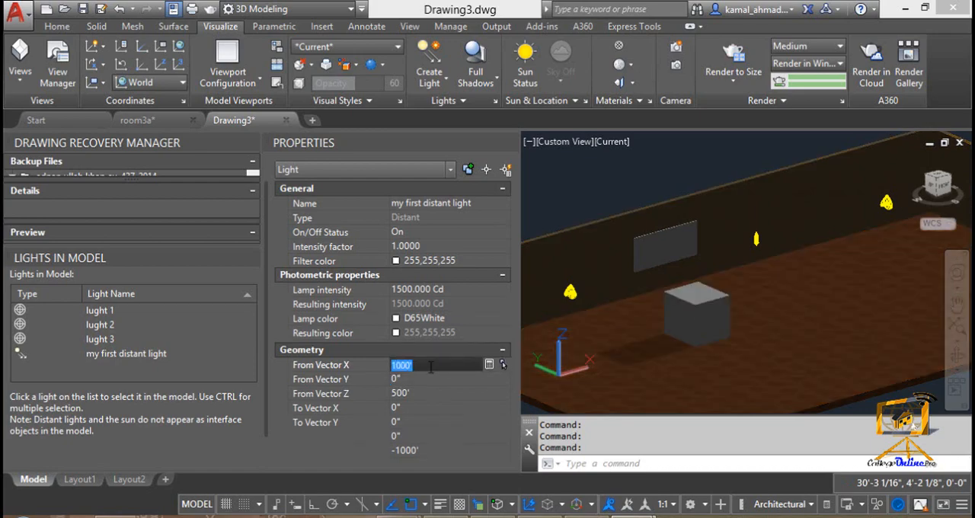
type("500")
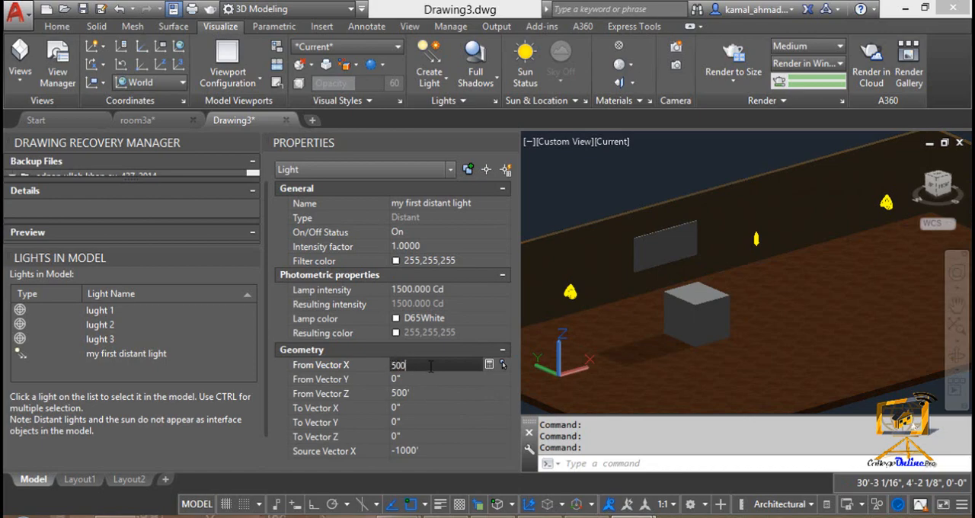
key("Tab")
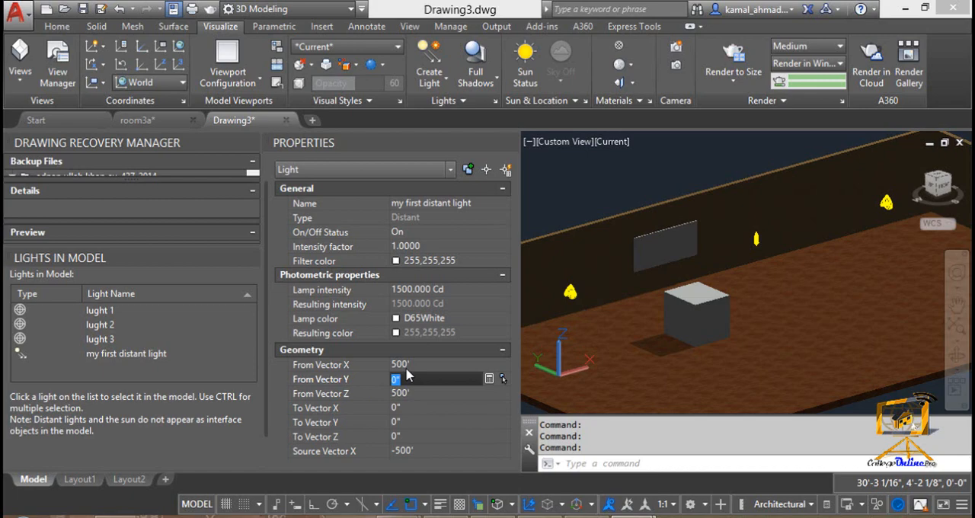
Step: Render the current view of the box and its shadow on the room floor, and close the render window
type("rr")
key("Escape")
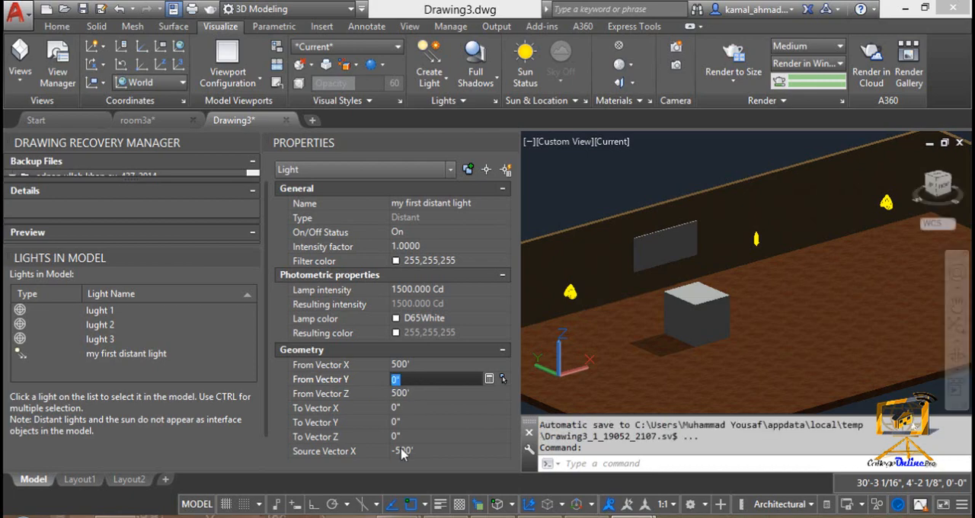
left_click(627, 468)
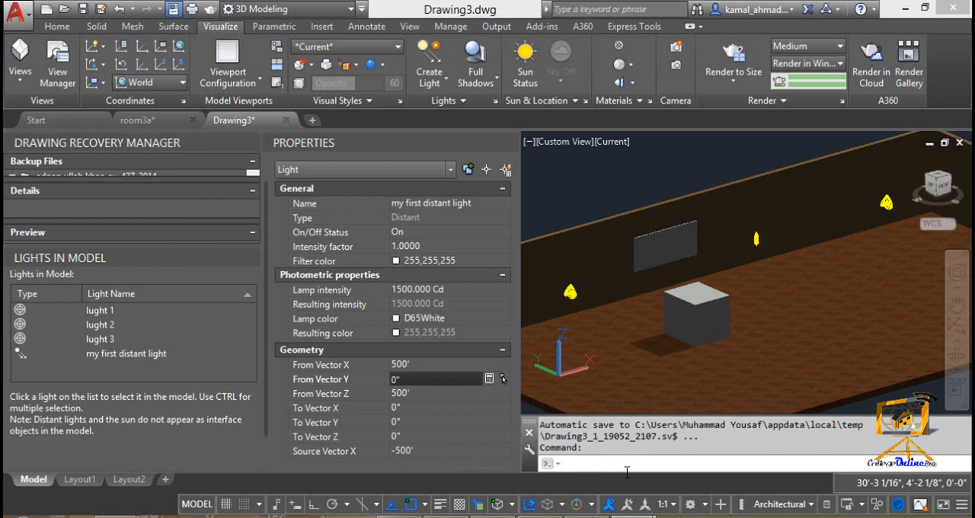
type("rr")
key("Return")
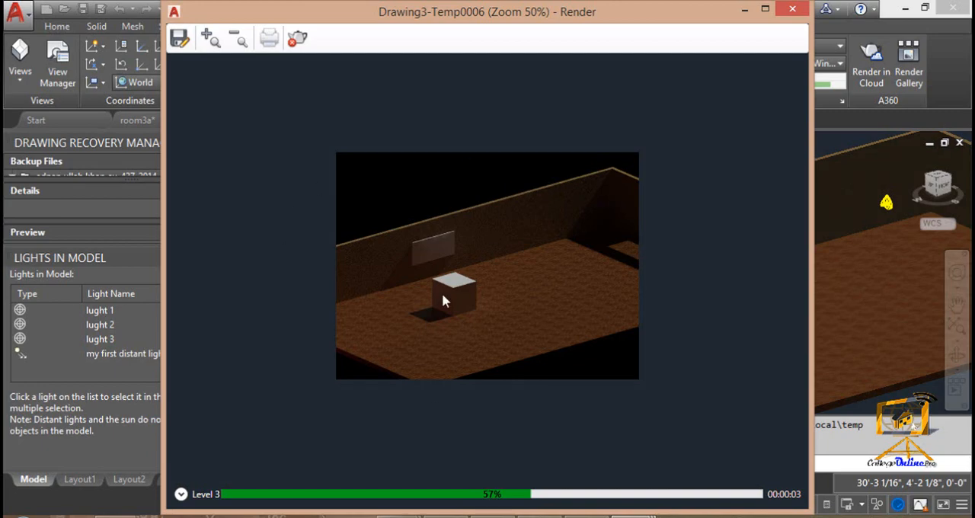
left_click(793, 9)
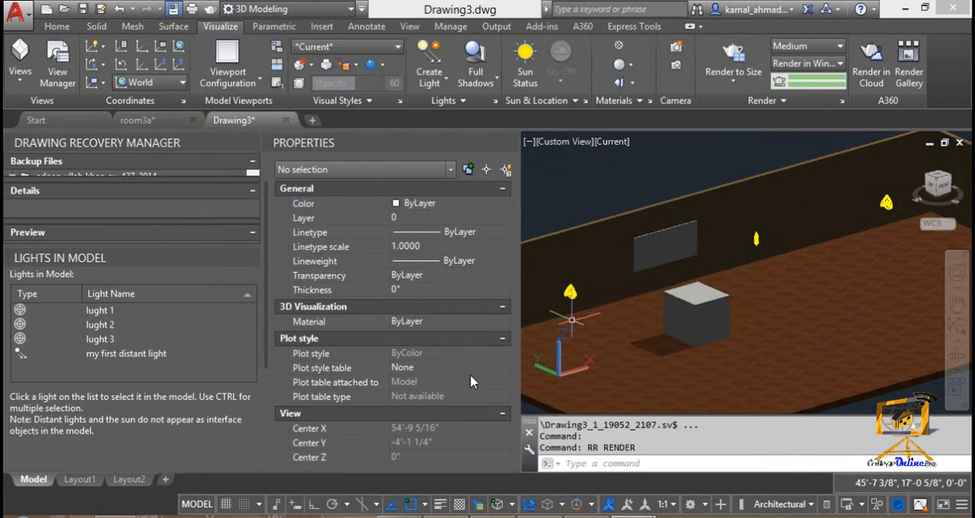
Step: Select "my first distant light" in the list of lights to review its geometry values, and clear the selection
left_click(115, 353)
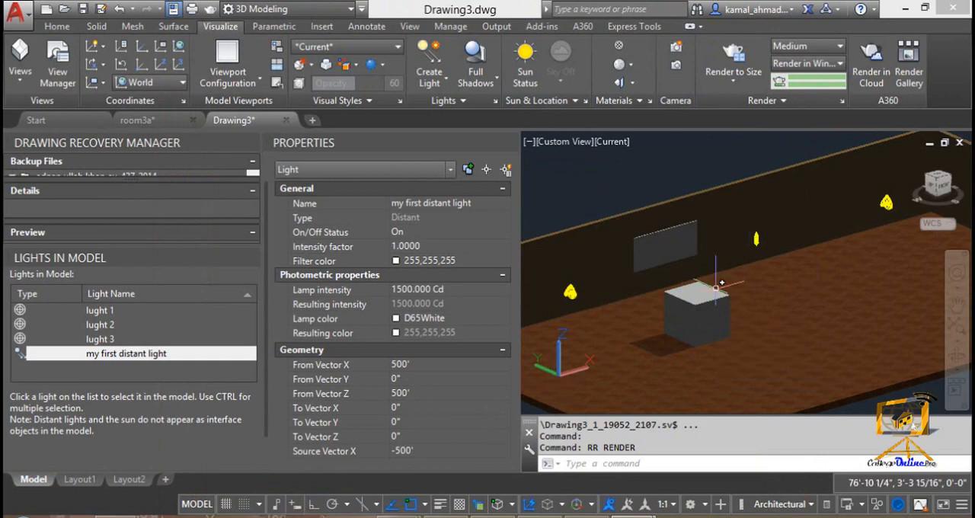
key("Escape")
key("Escape")
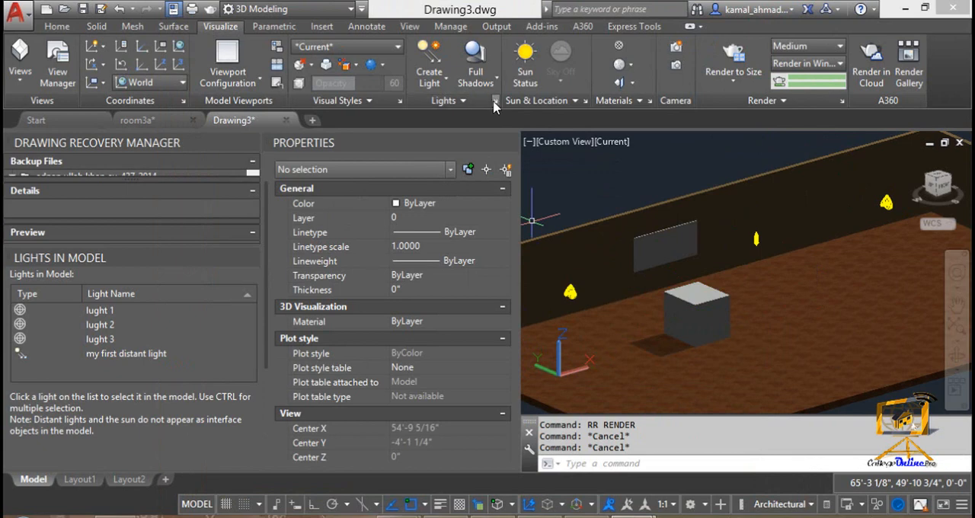